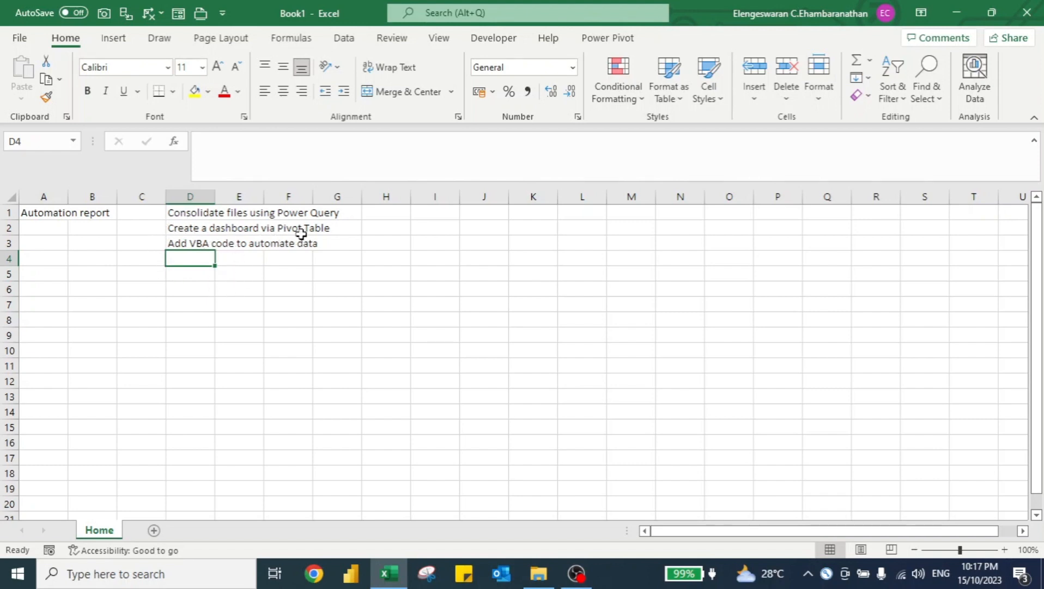
Review the monthly claim workbooks in the Claims folder and the January workbook's contents.
key(alt+Tab)
key(alt+Tab)
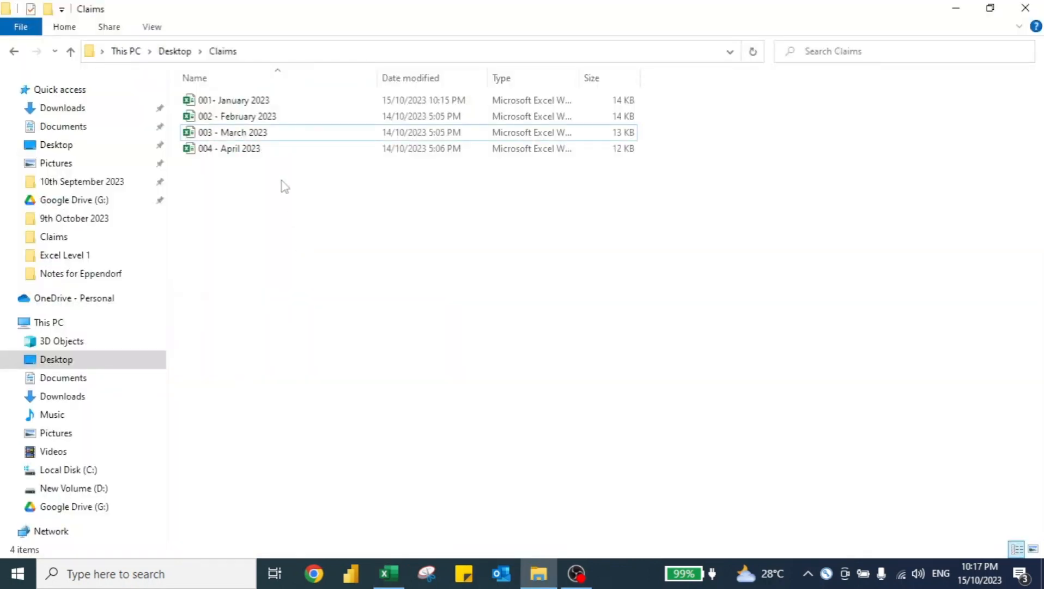
click(242, 105)
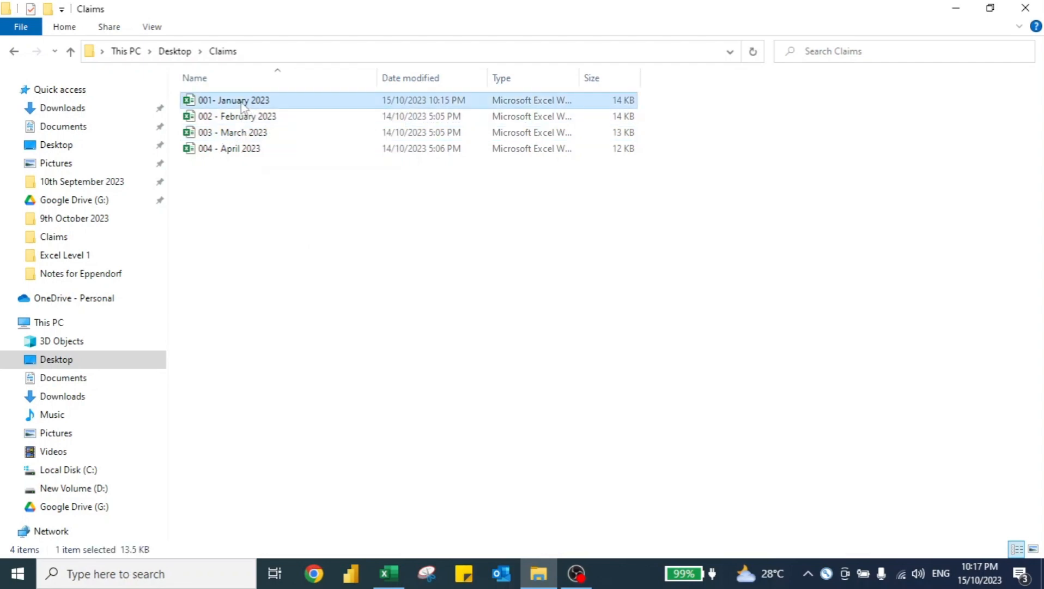
key(alt+Tab)
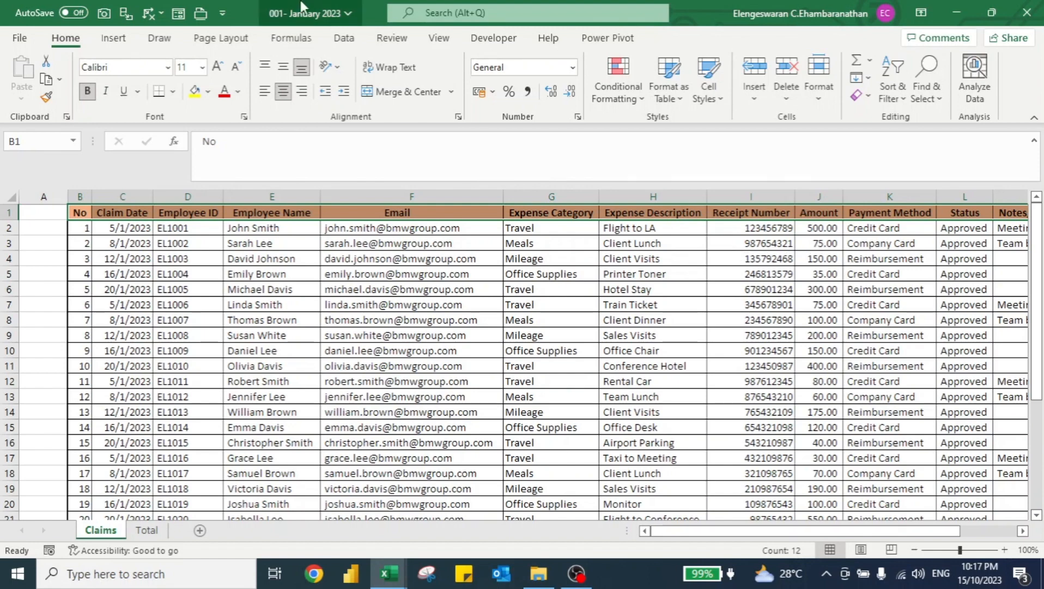
key(alt+Tab)
key(alt+Tab)
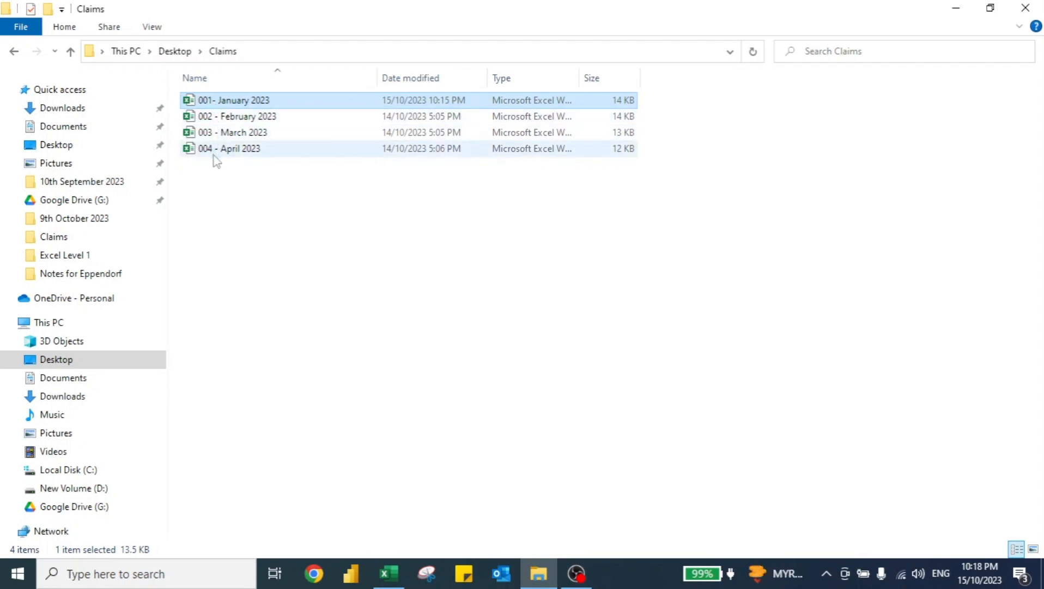
key(alt+Tab)
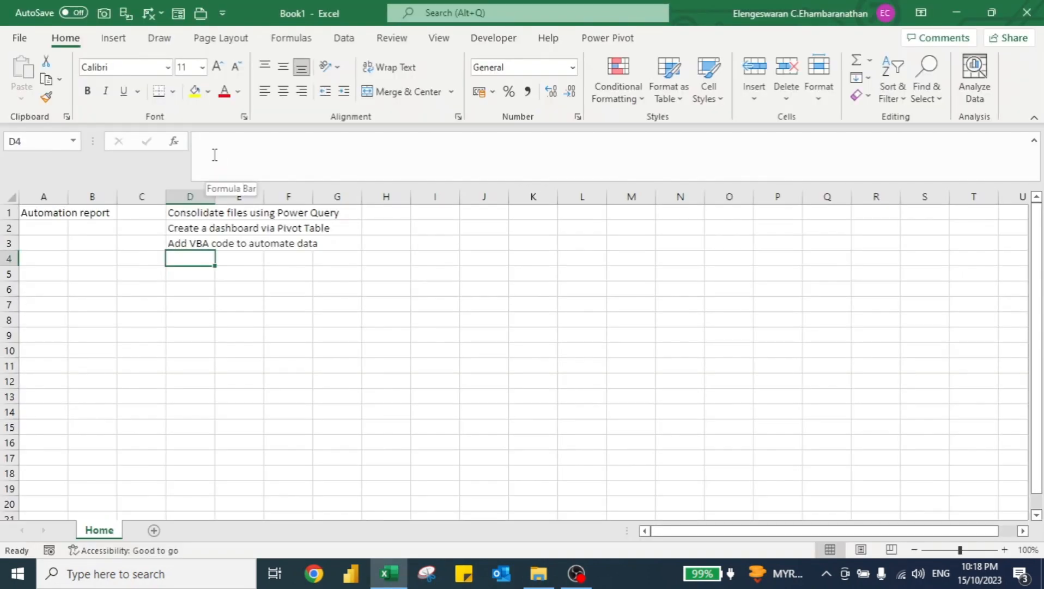
Get data from the Claims folder on the Desktop and choose to combine and transform the files.
click(351, 42)
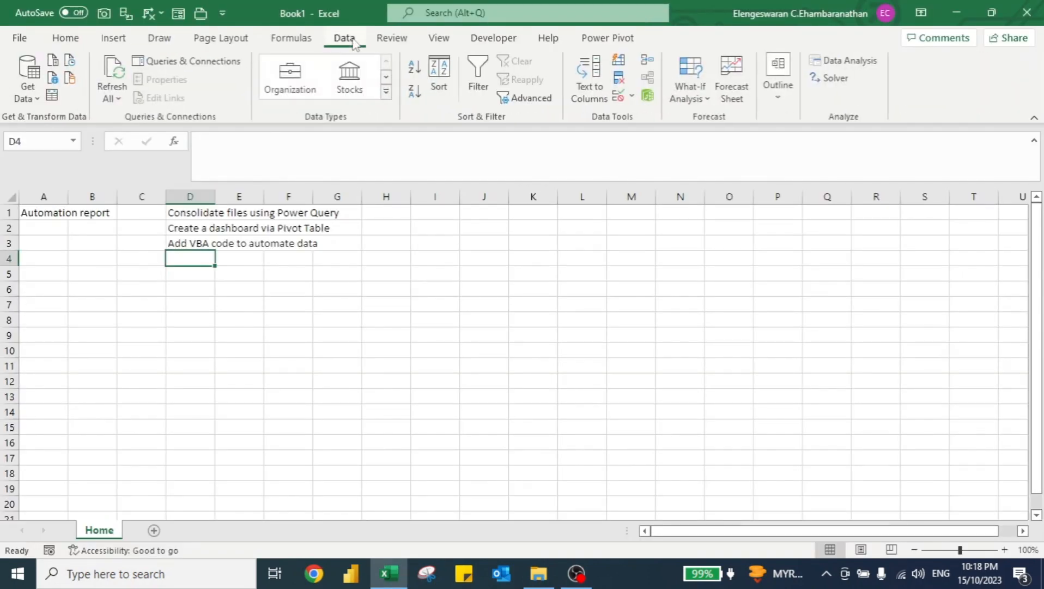
click(28, 97)
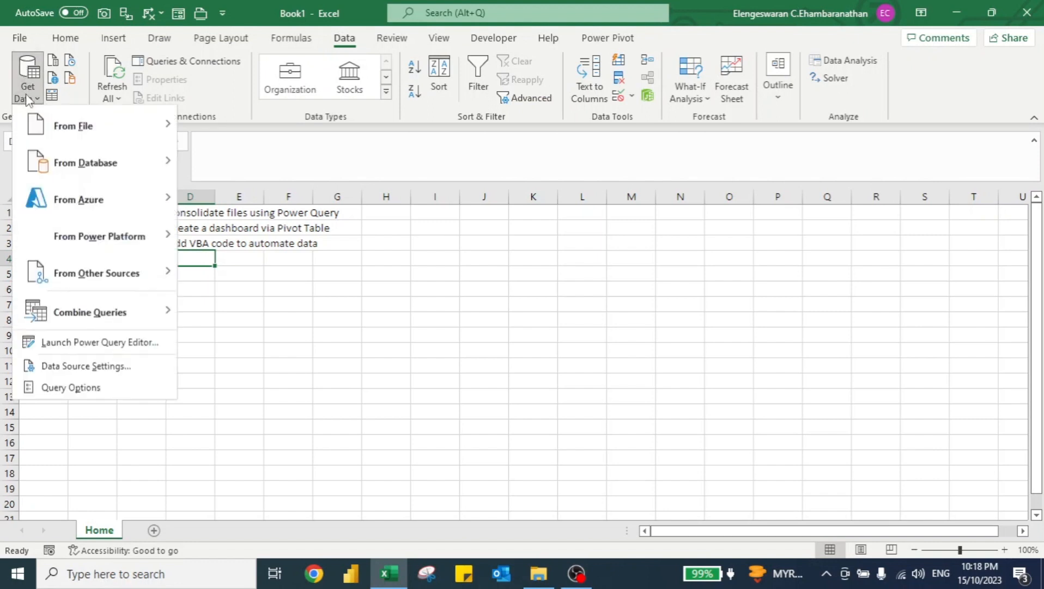
mouse_move(57, 128)
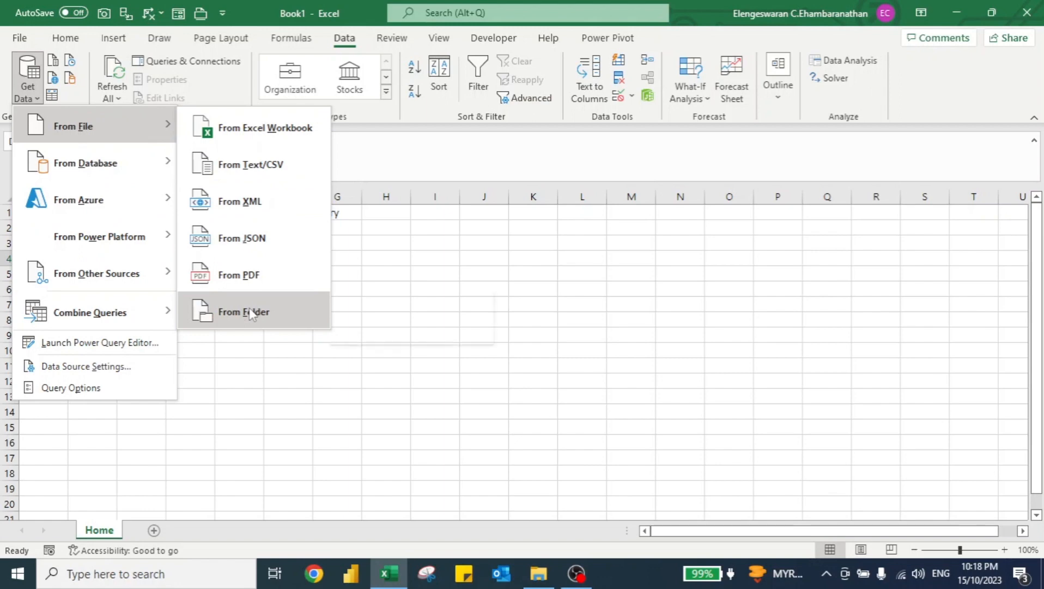
click(228, 316)
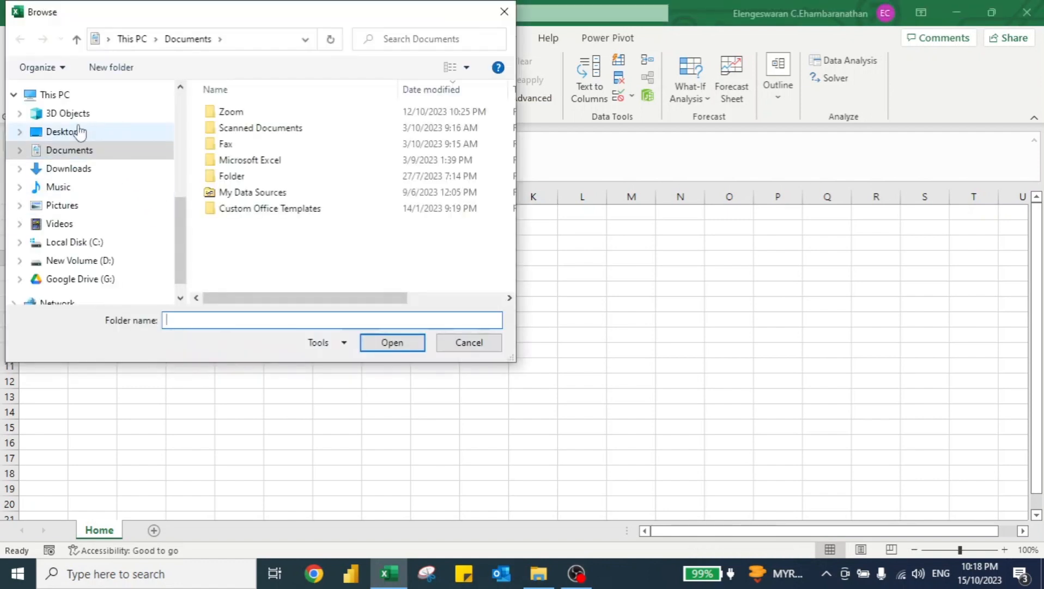
click(79, 131)
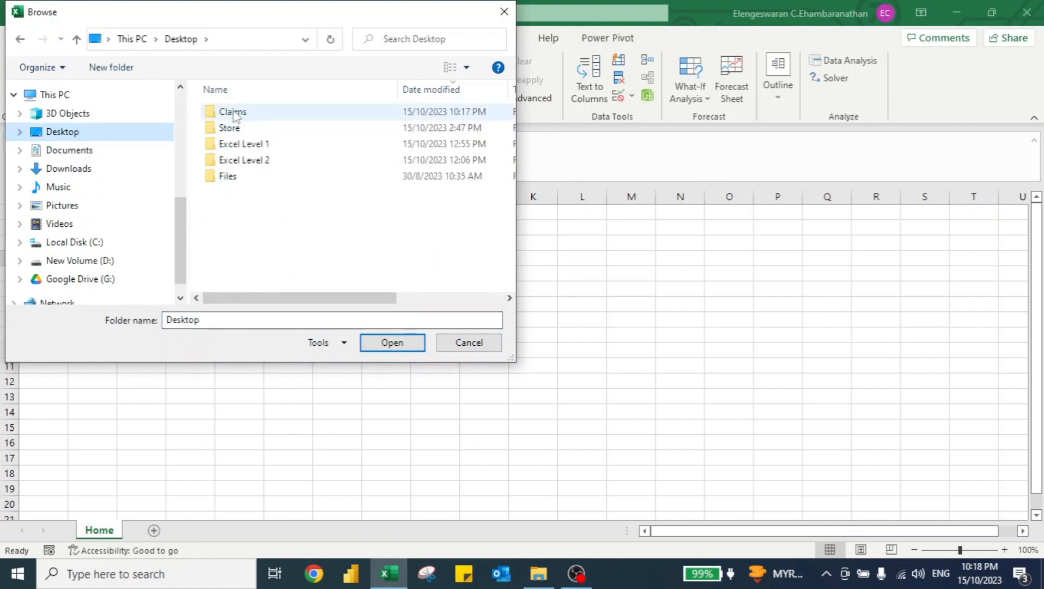
click(236, 116)
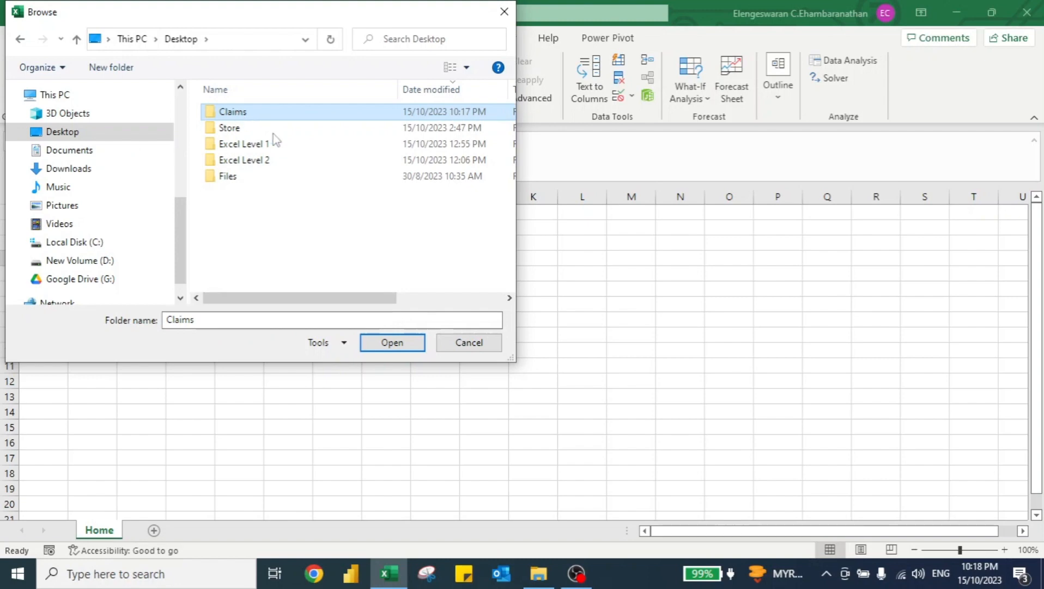
click(381, 346)
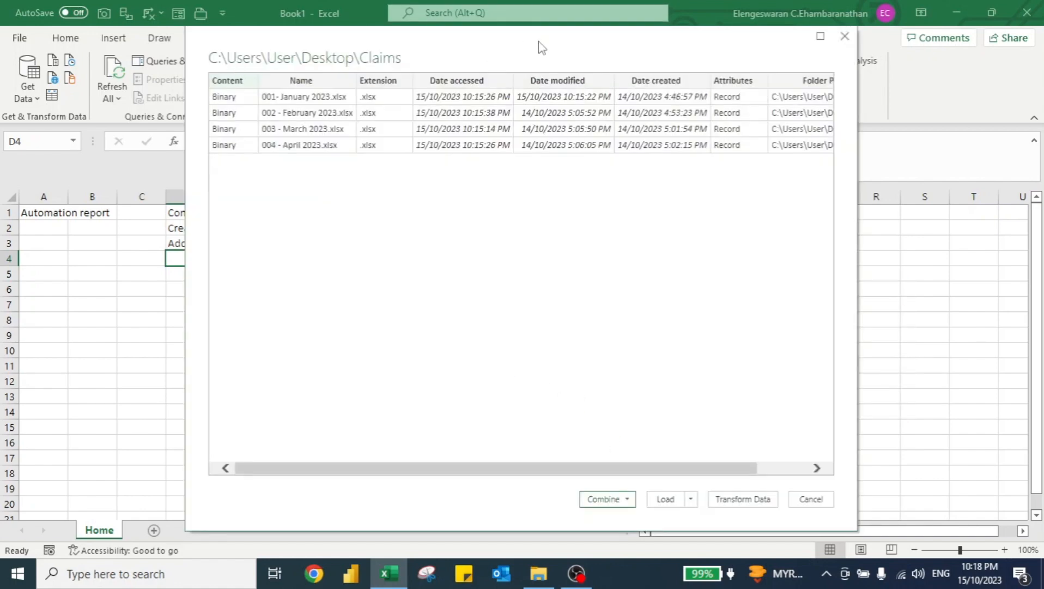
click(625, 499)
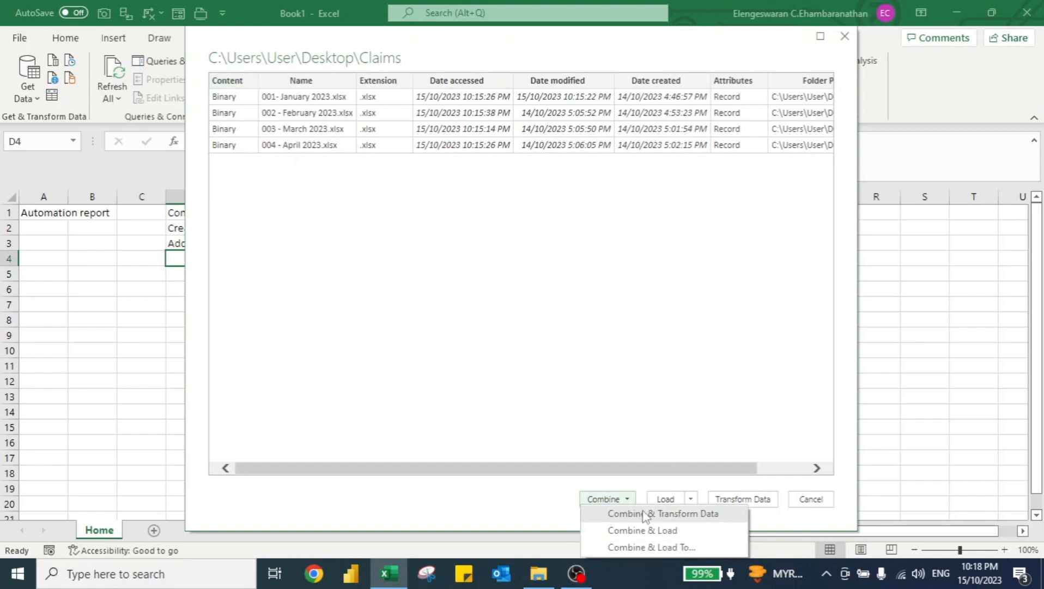
click(619, 514)
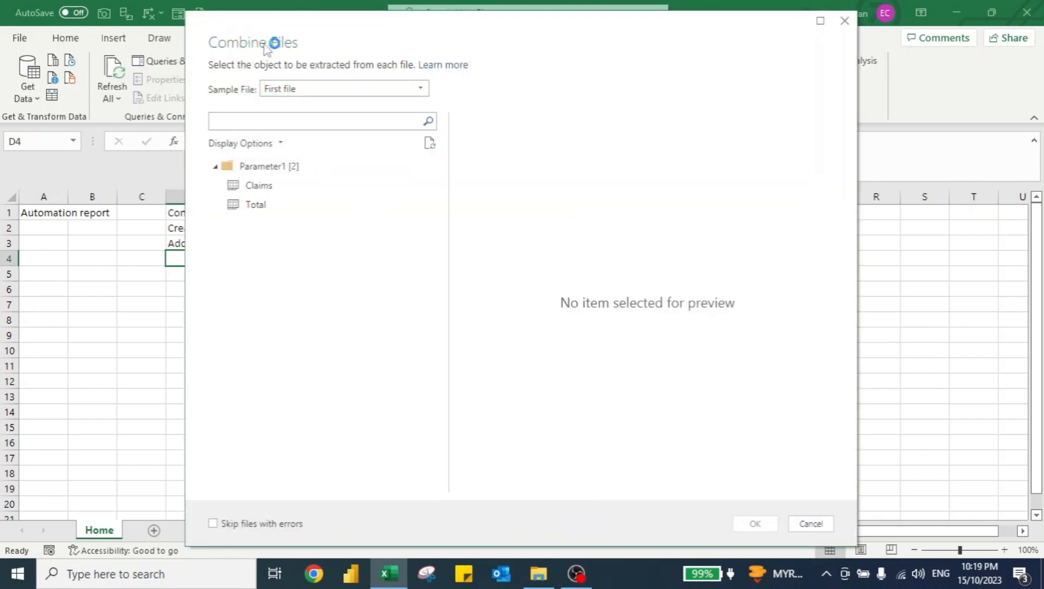
Preview the Claims sheet of the January, February and March sample files.
click(374, 88)
click(325, 120)
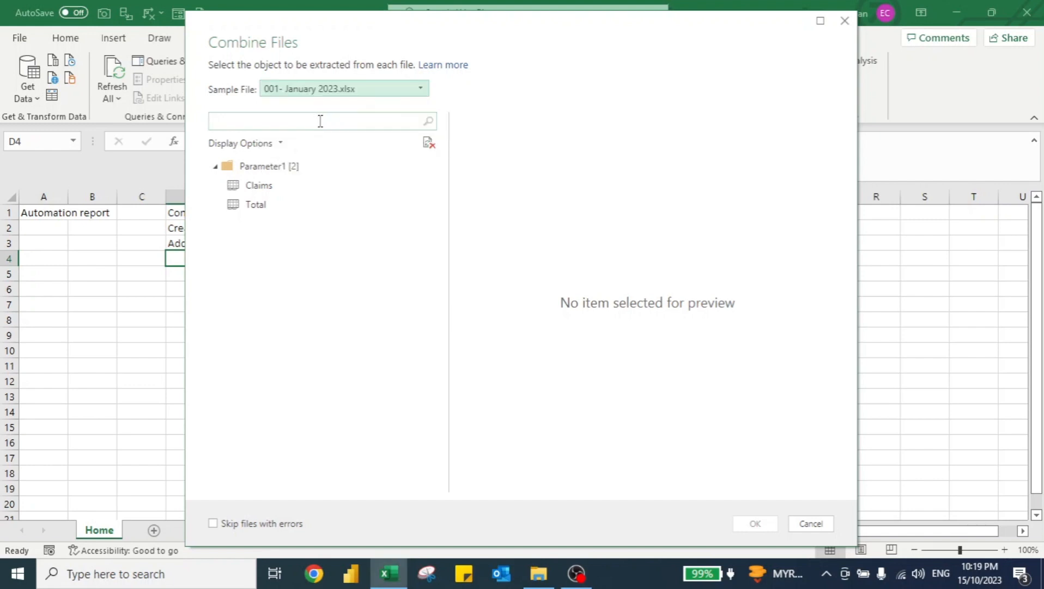
click(257, 187)
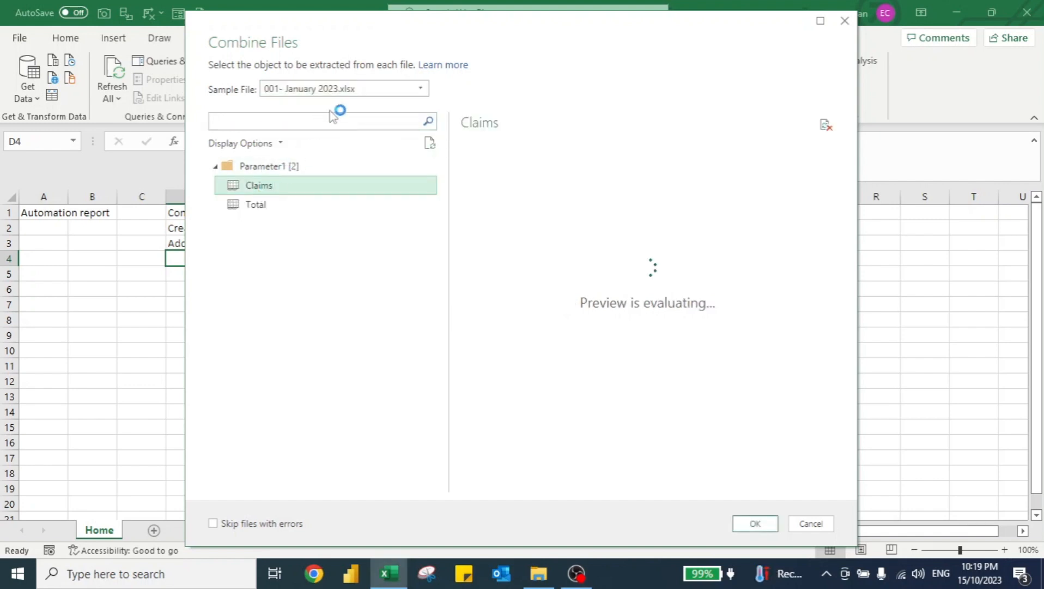
click(320, 88)
click(312, 135)
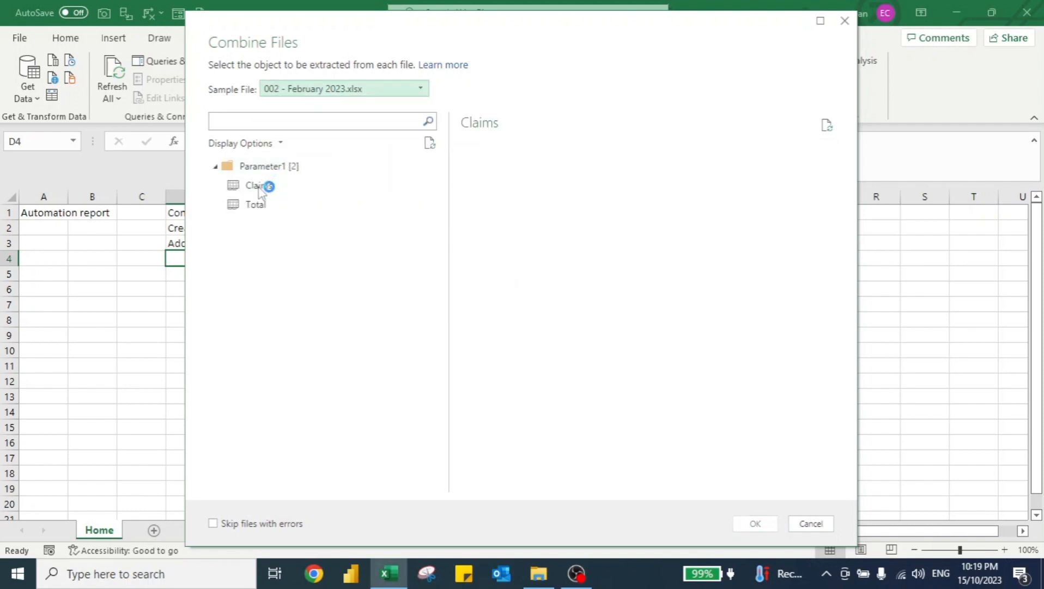
click(259, 188)
click(326, 90)
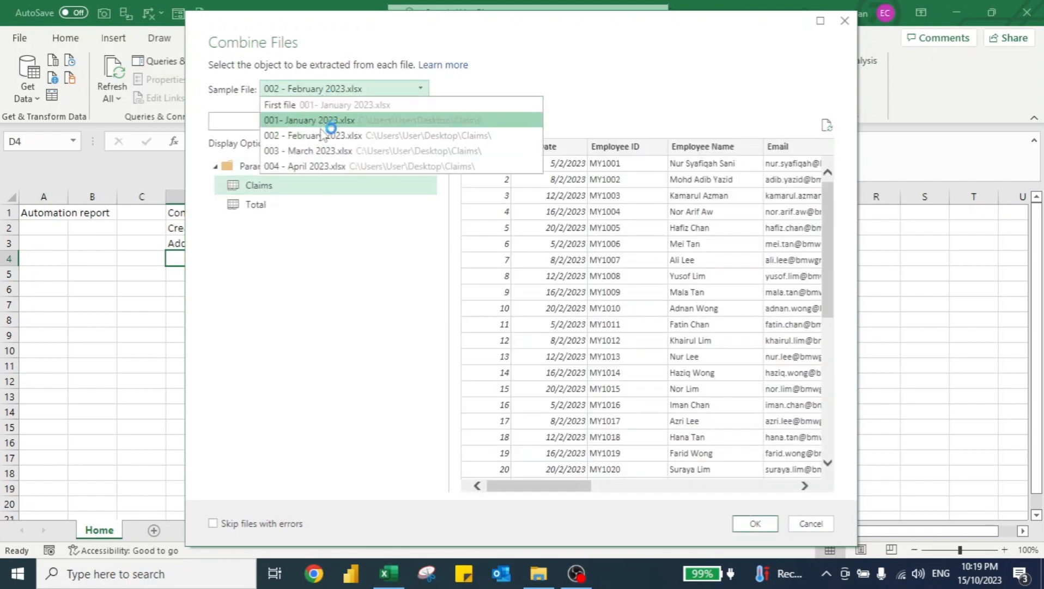
click(321, 151)
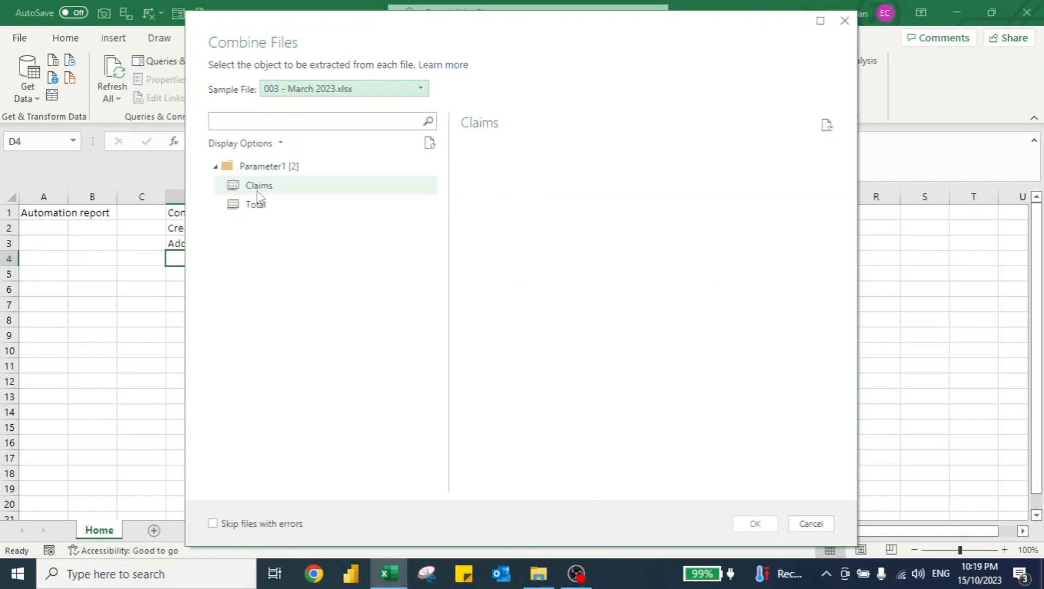
click(258, 191)
Use 004 - April 2023.xlsx as the sample file and combine its Claims sheet.
click(322, 93)
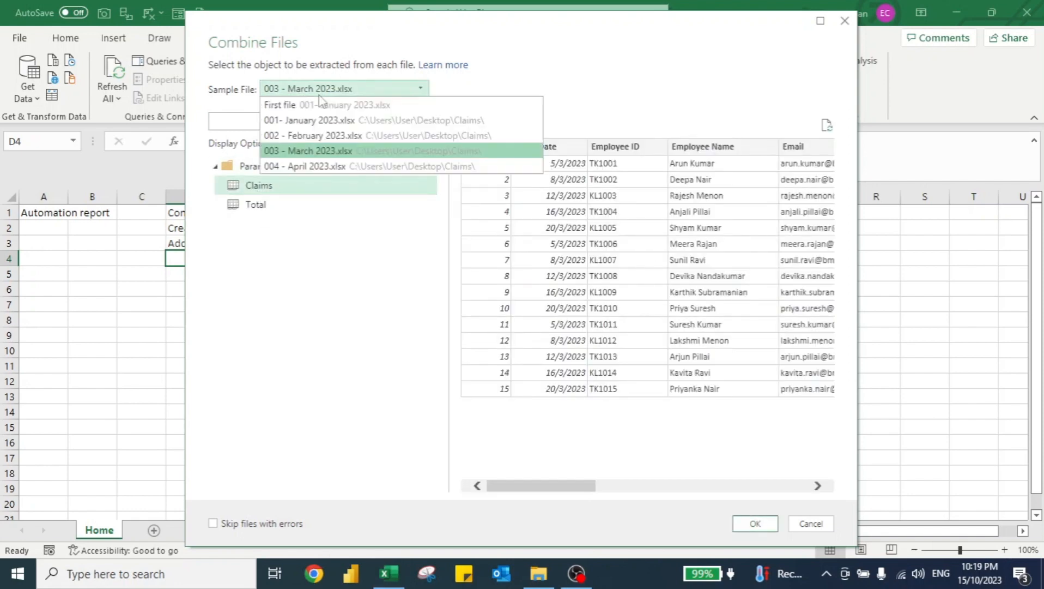
click(301, 166)
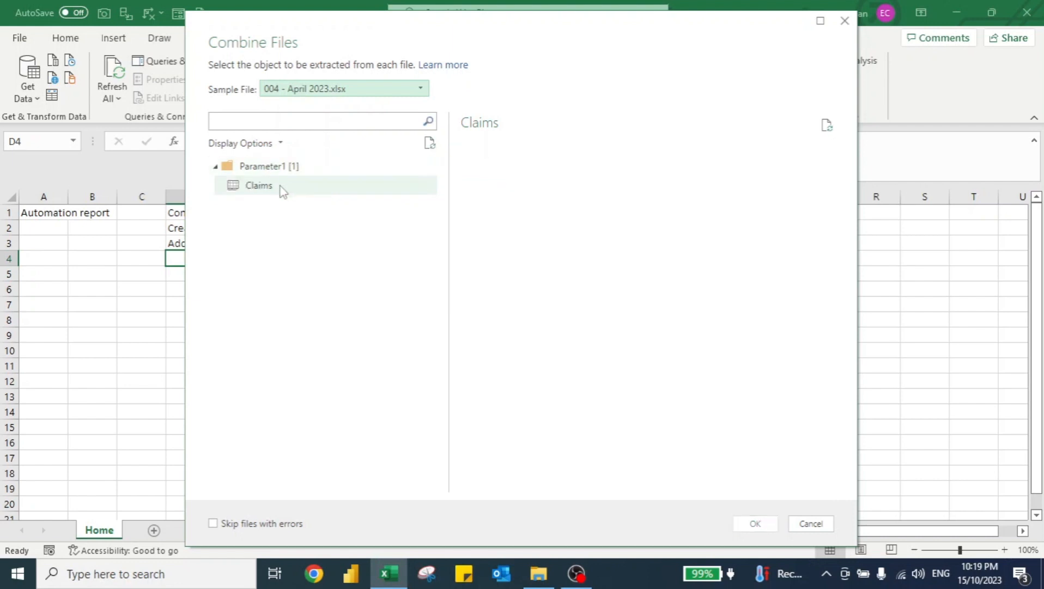
click(267, 196)
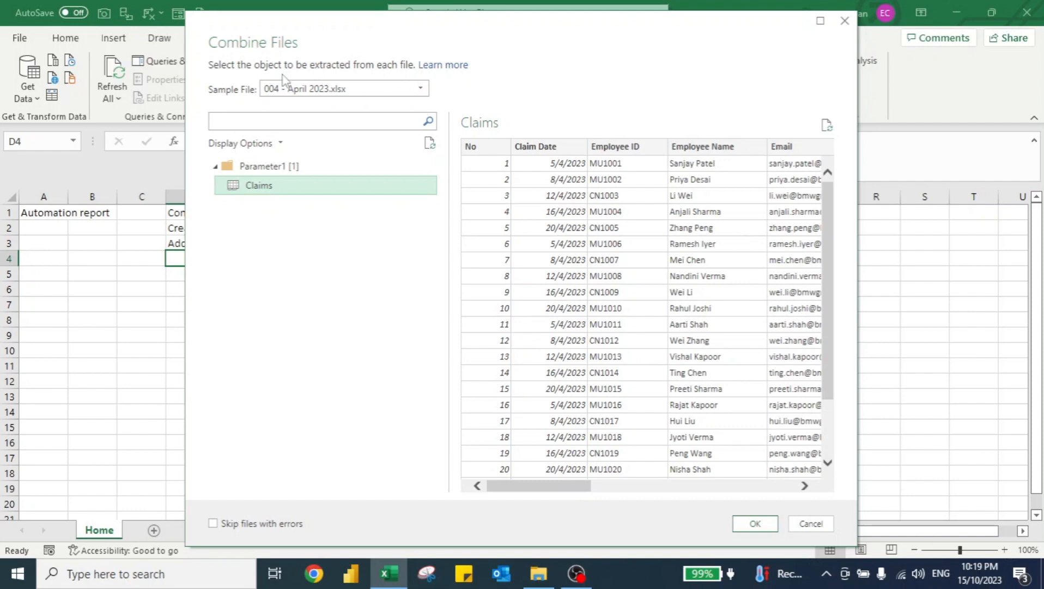
click(755, 523)
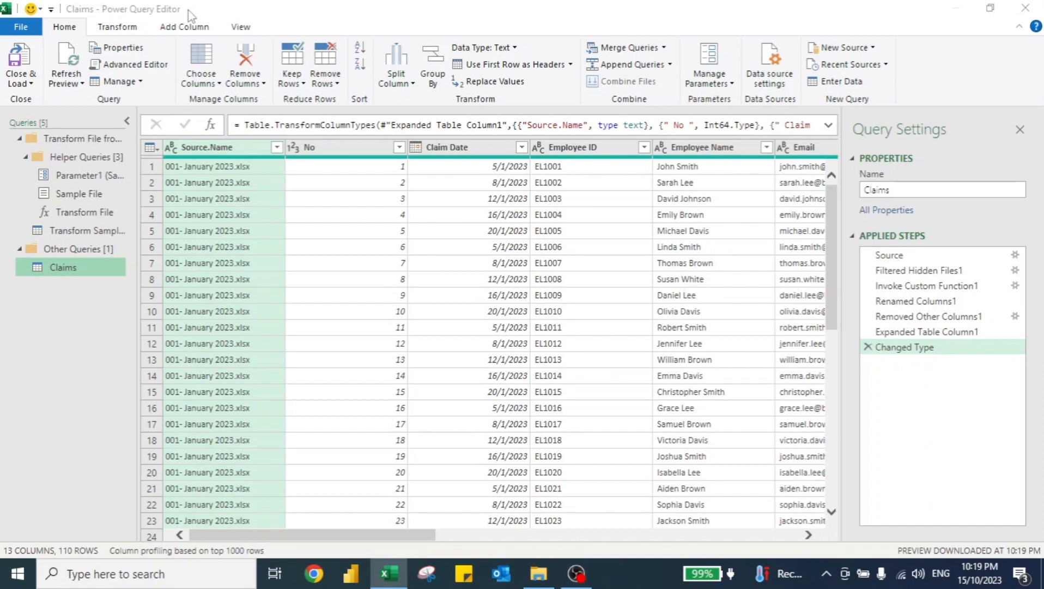
Remove the Source.Name and No columns from the combined Claims query.
ctrl+click(339, 151)
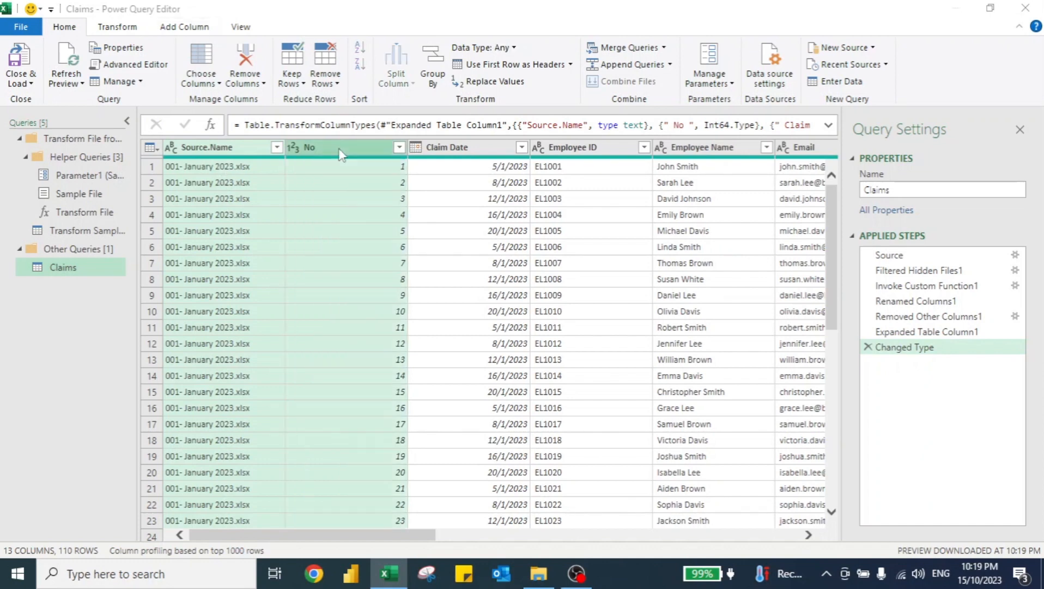
key(Delete)
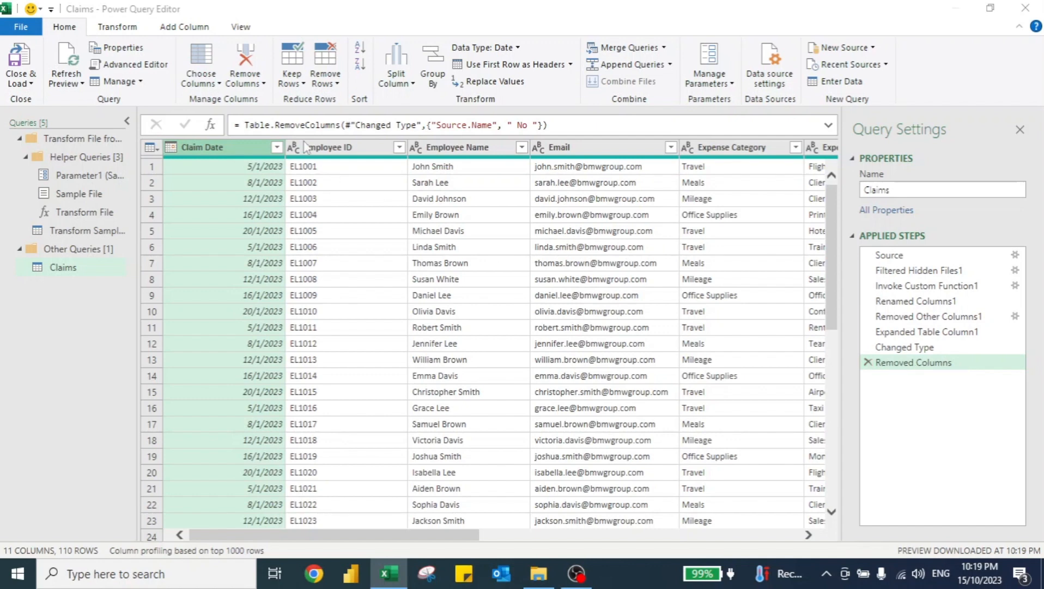
Sort the rows by Claim Date ascending and load the query into the workbook.
click(277, 147)
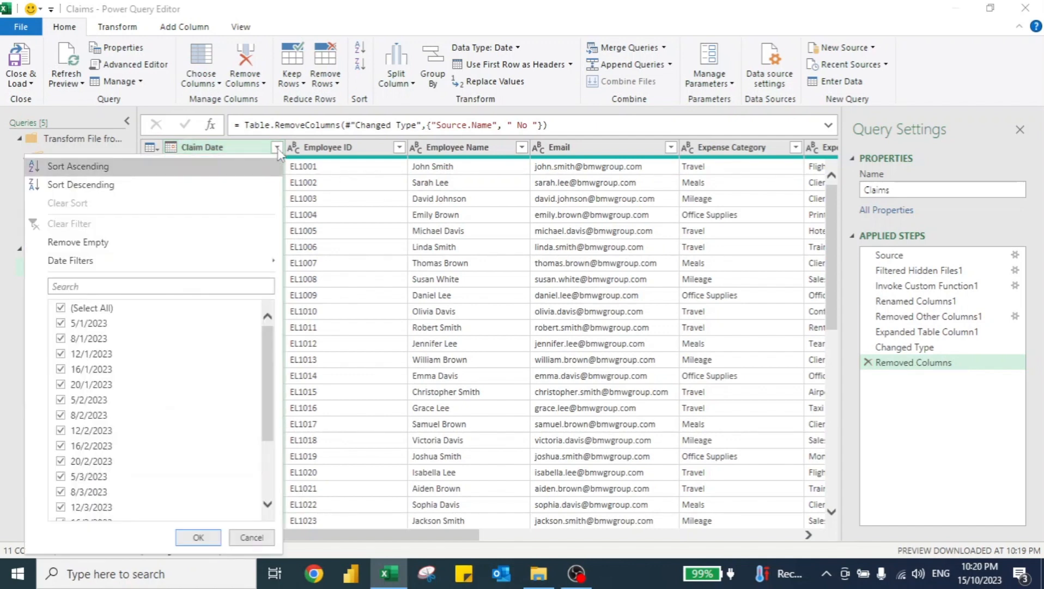
click(199, 166)
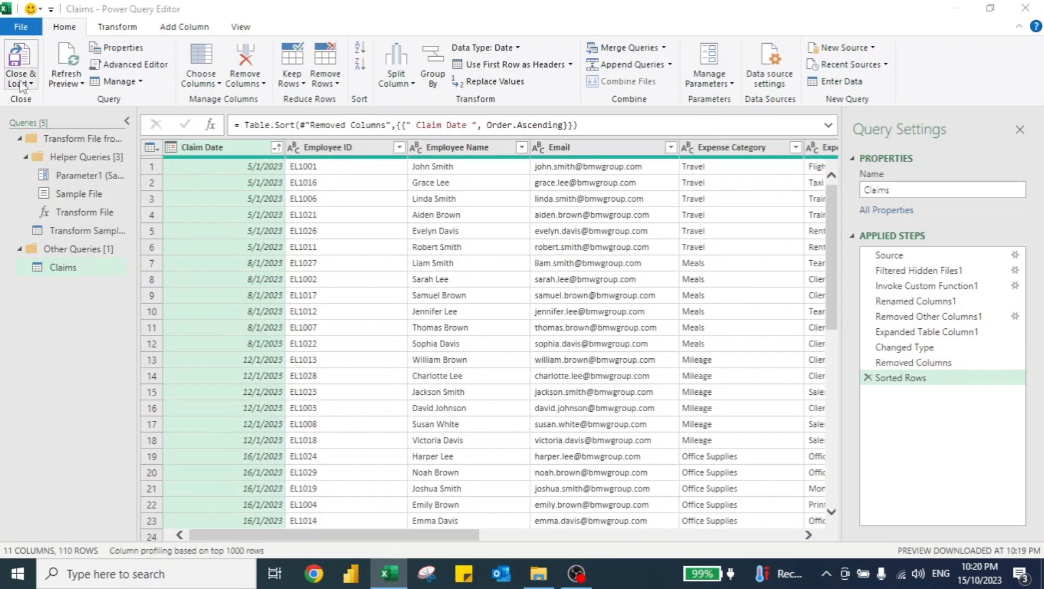
click(20, 60)
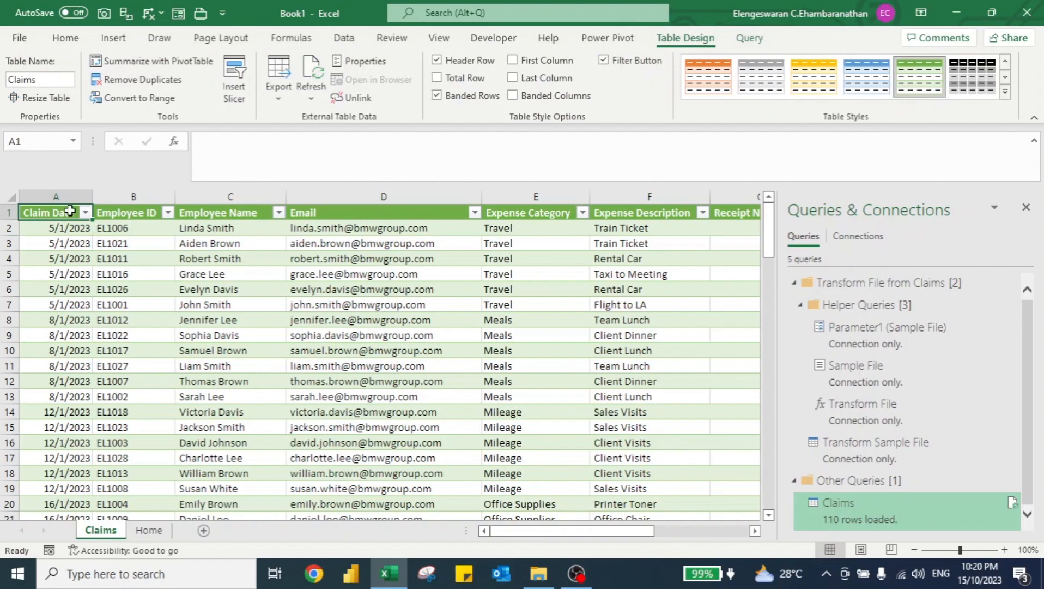
Inspect the extent of the loaded Claims table from top to bottom.
key(ctrl+Down)
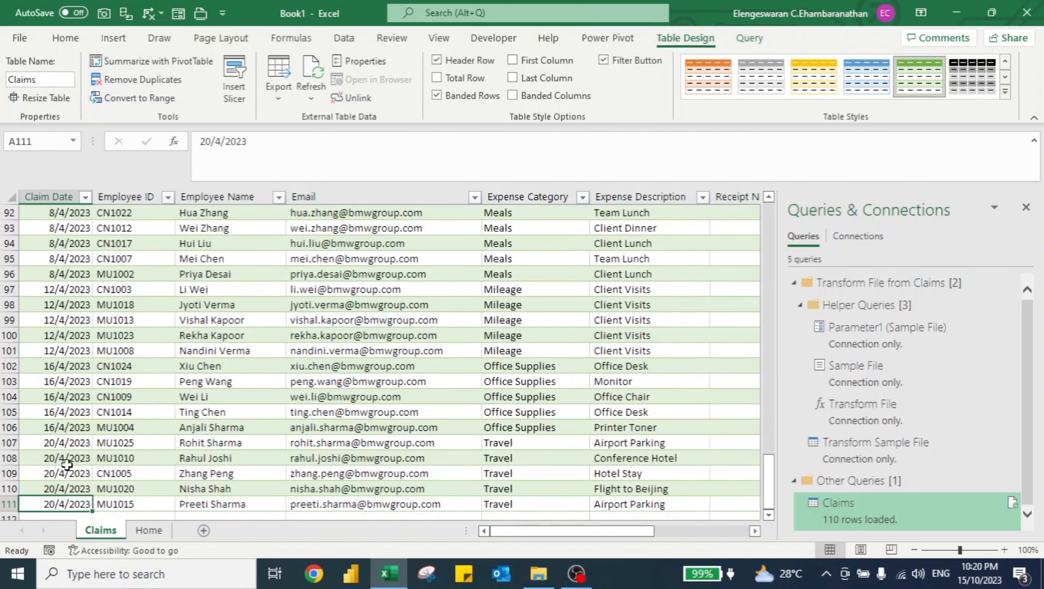
scroll(67, 464, down, 5)
key(ctrl+Home)
key(ctrl+Down)
key(alt+Tab)
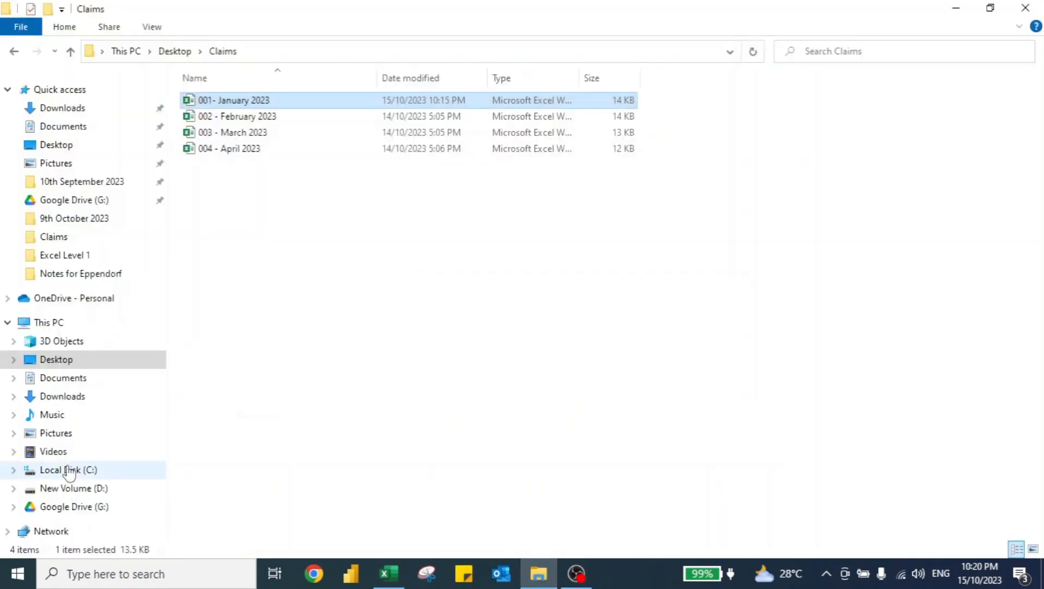
Duplicate the 004 - April 2023 workbook inside the Claims folder.
key(Down)
key(Down)
key(Down)
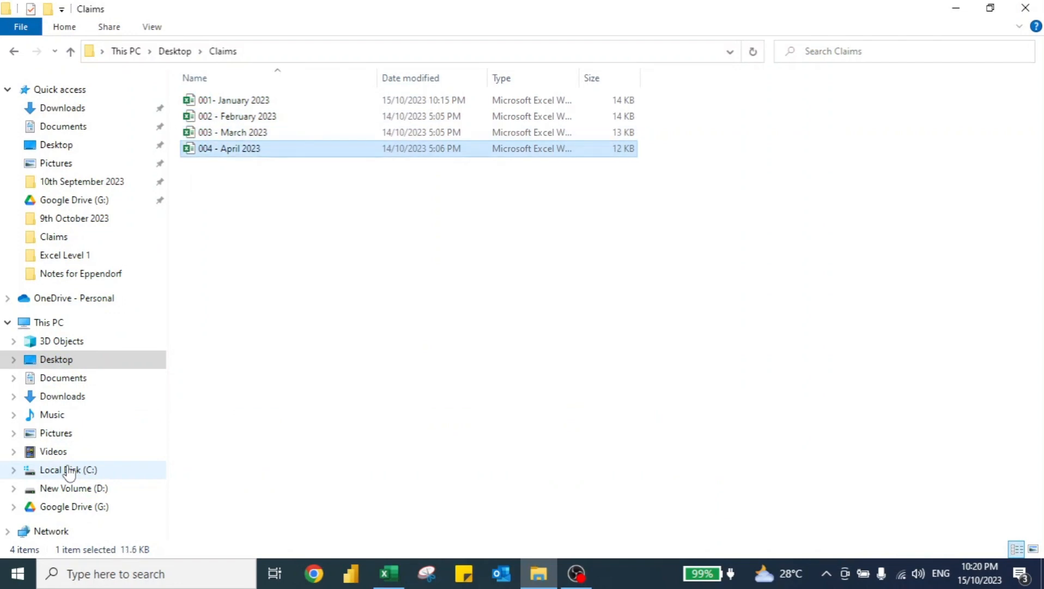
key(ctrl+v)
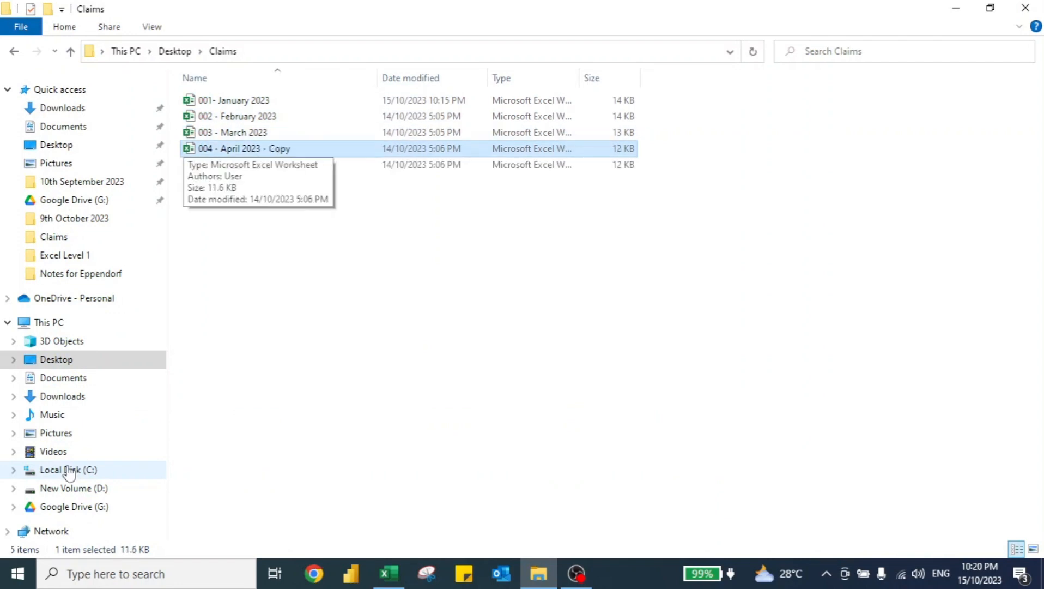
Rename the copied workbook to "005 - May 2023".
key(F2)
key(ctrl+shift+Left)
key(ctrl+shift+Left)
key(BackSpace)
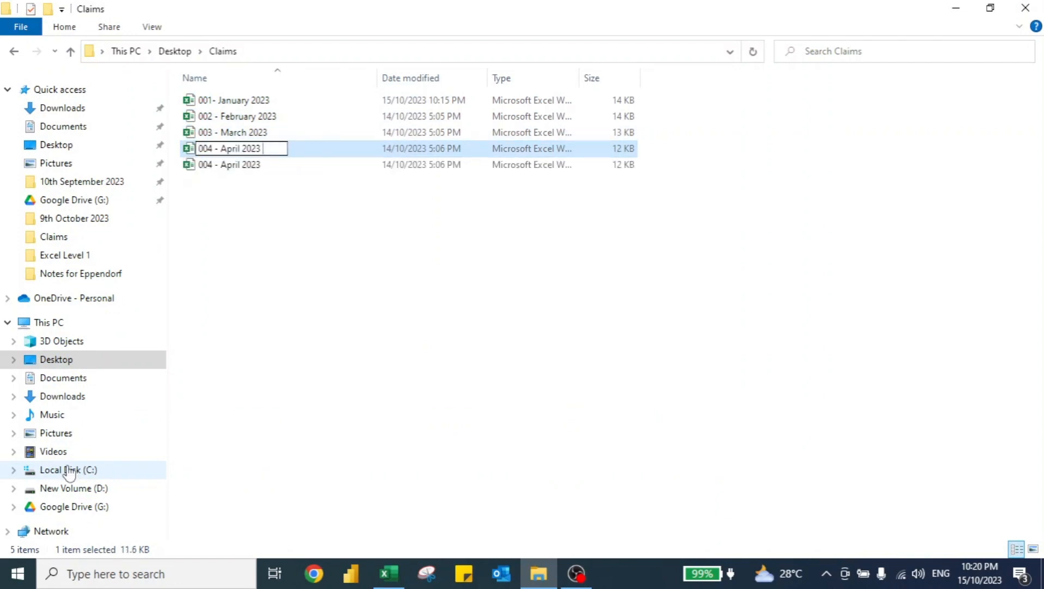
text(005)
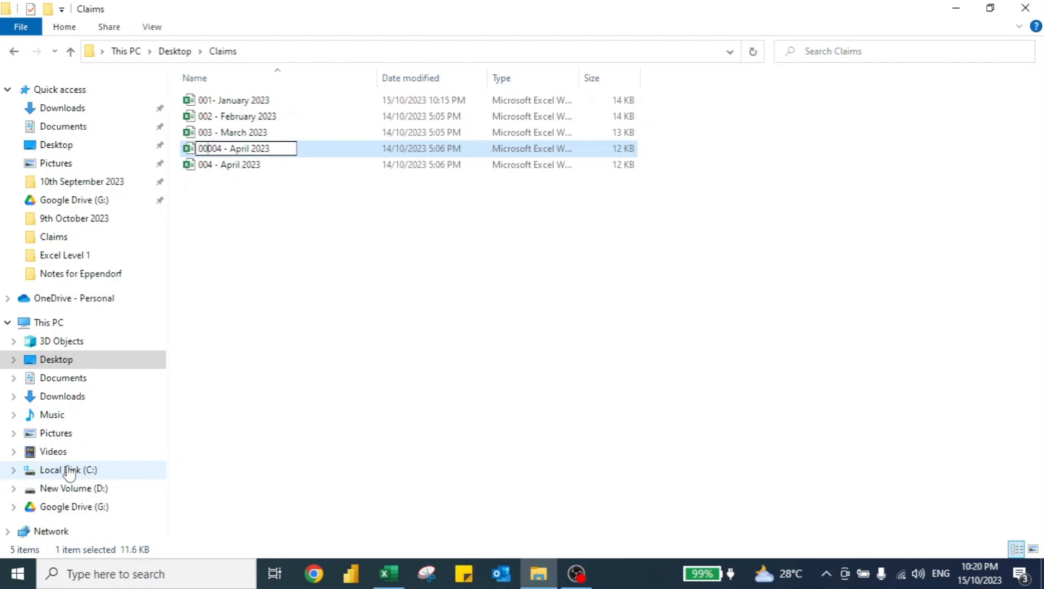
key(Delete)
key(Delete)
key(Delete)
key(ctrl+shift+Right)
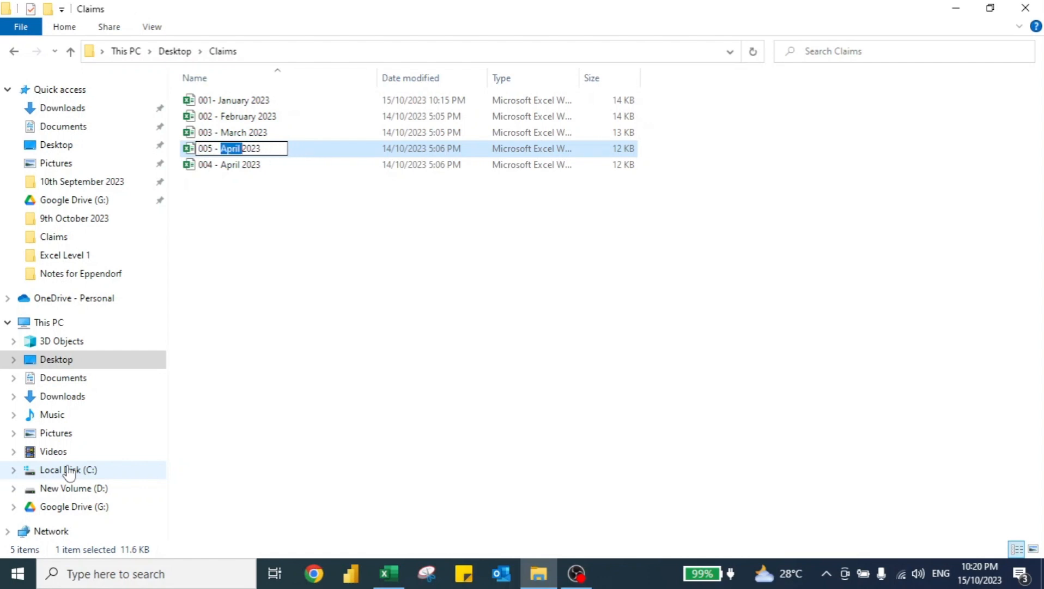
text(May)
key(Return)
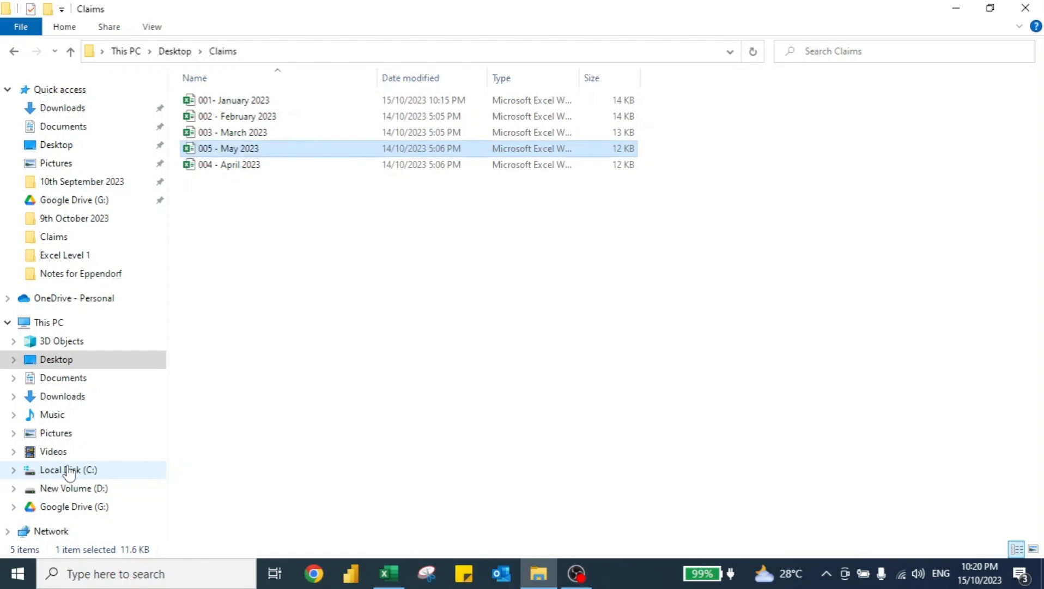
Open the May workbook and fill every Claim Date cell with 1/5/2023.
key(alt+Tab)
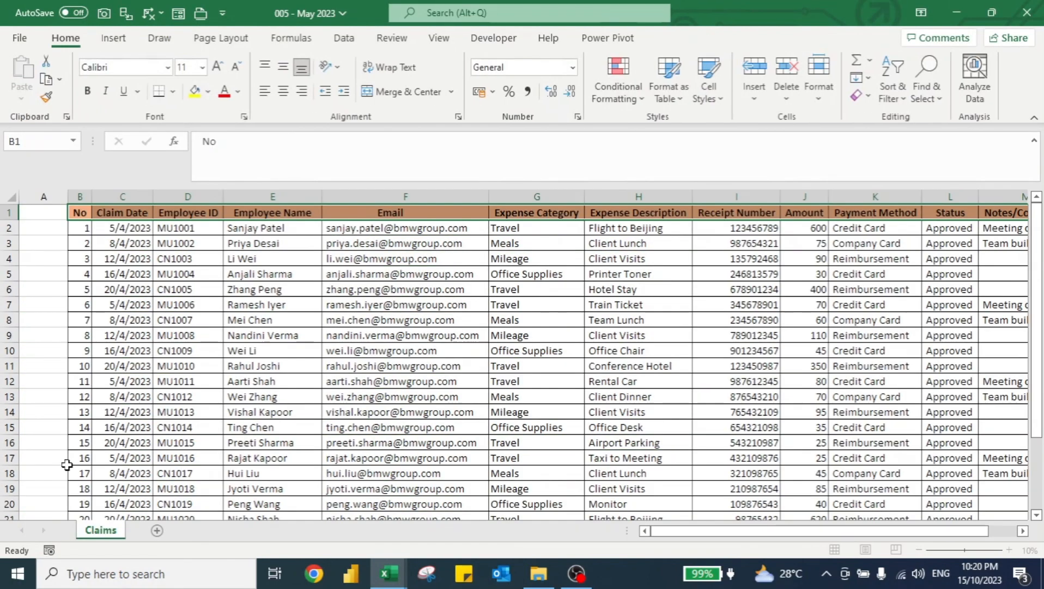
key(Right)
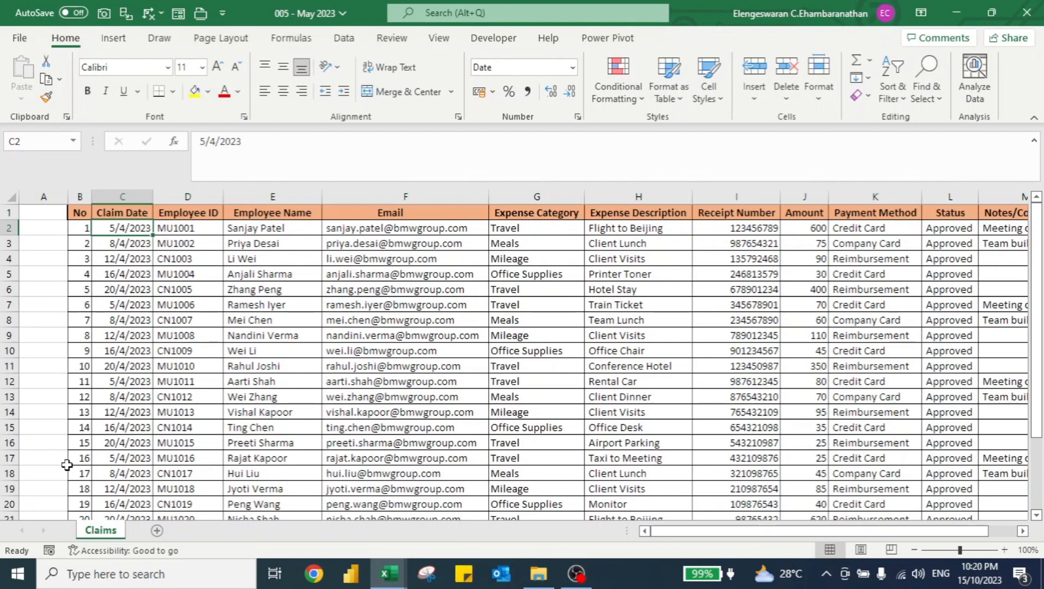
text(1/5/2023)
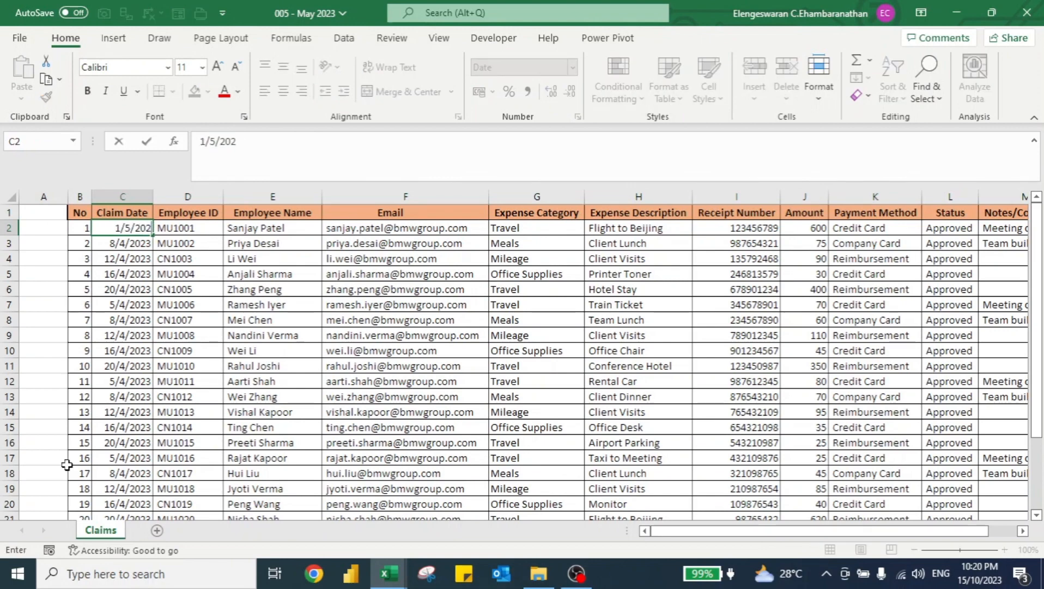
key(Return)
key(Up)
key(ctrl+shift+Down)
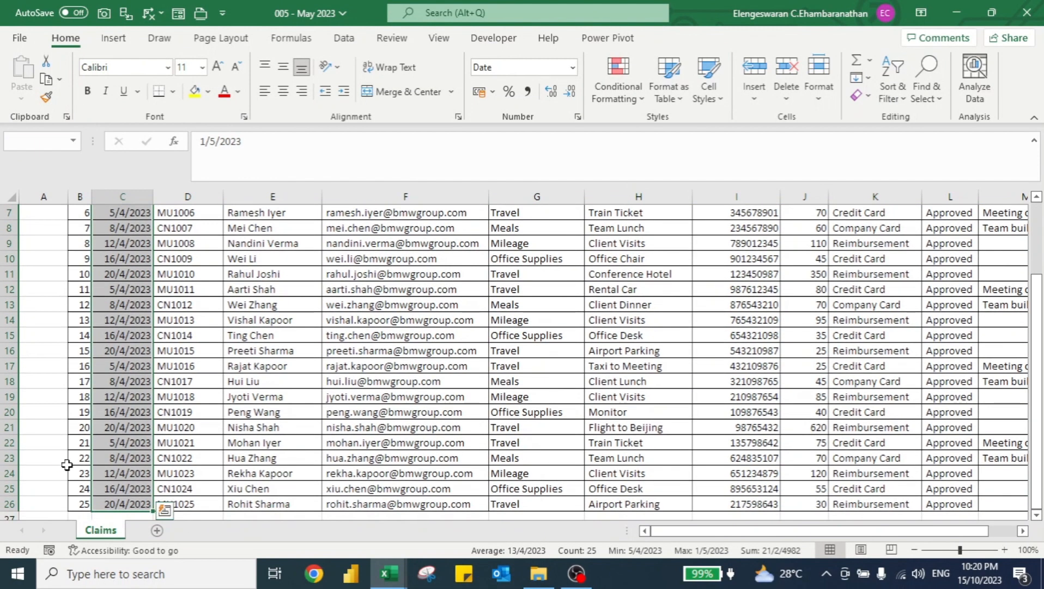
key(ctrl+d)
Fill every Amount cell with 1000 and save the May workbook.
key(ctrl+Up)
key(Down)
key(Right)
key(Right)
key(Right)
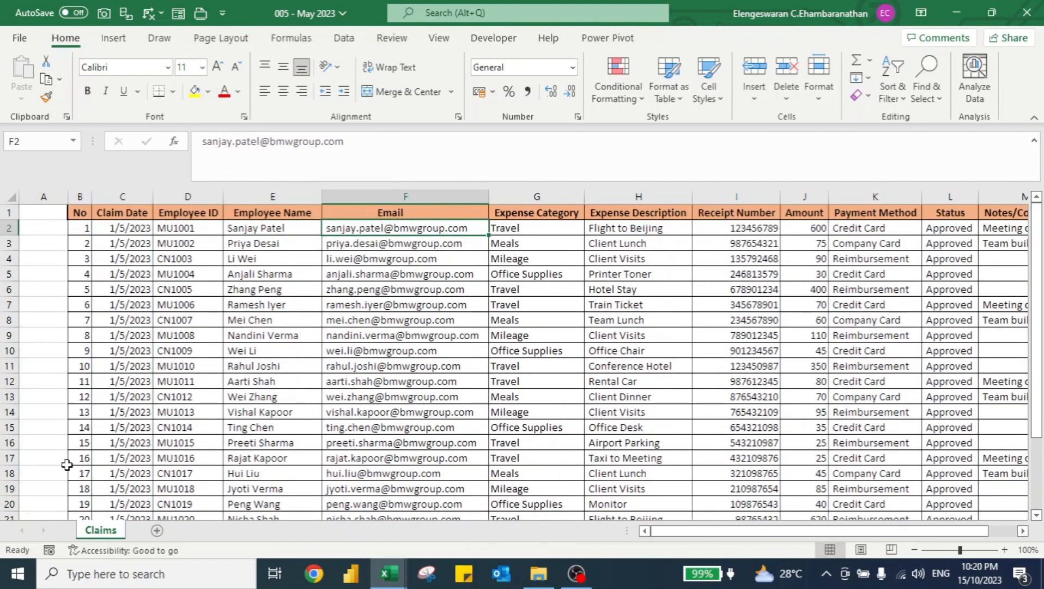
key(Right)
key(Right)
key(Right)
key(Right)
text(00)
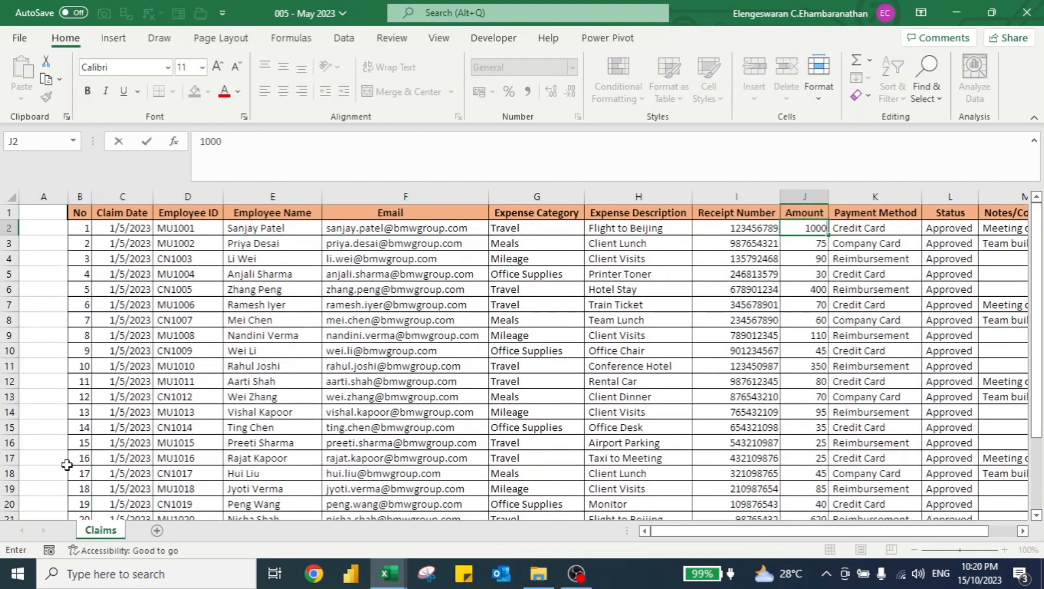
key(ctrl+Return)
key(ctrl+shift+Down)
key(ctrl+d)
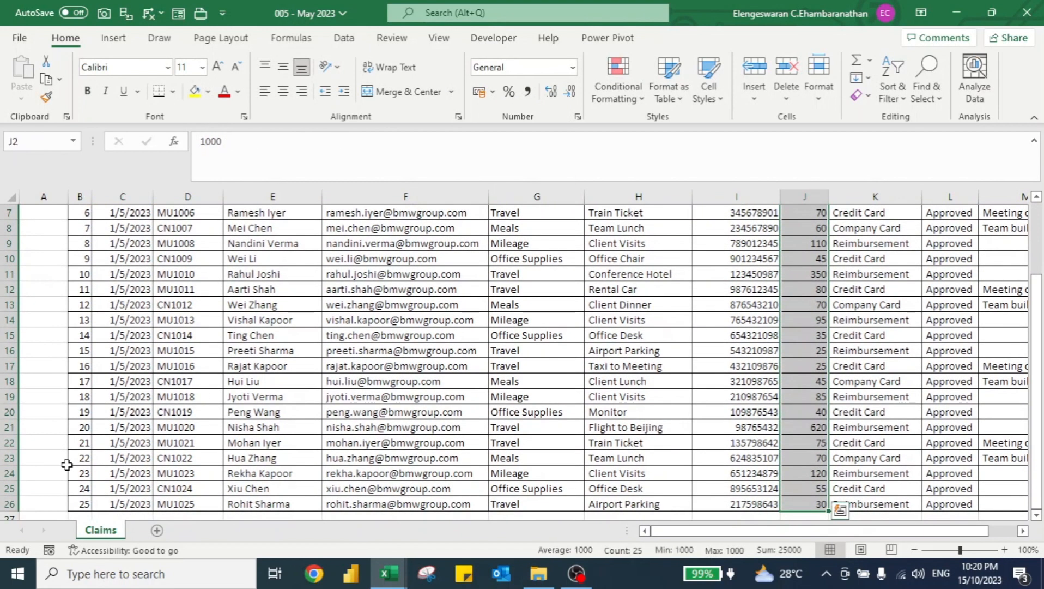
key(ctrl+Up)
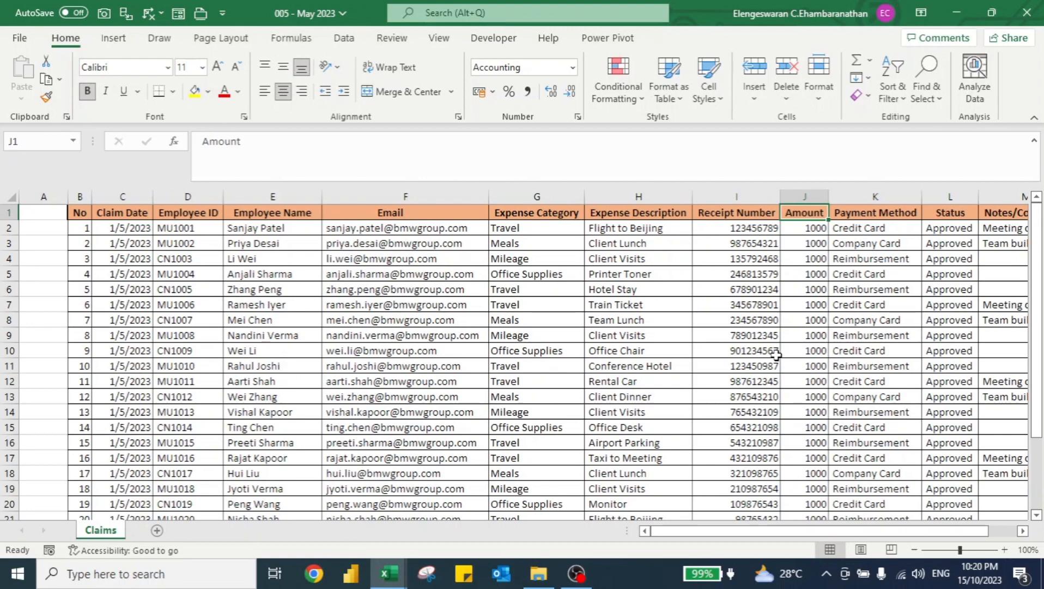
key(ctrl+s)
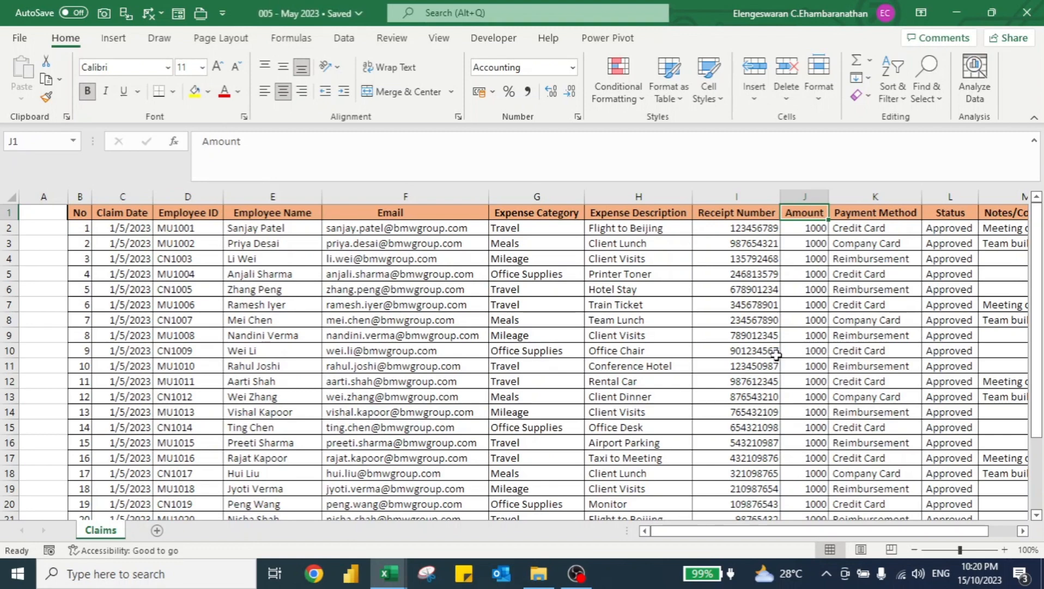
Refresh the loaded Claims table in the report workbook to pull in the May file.
key(alt+Tab)
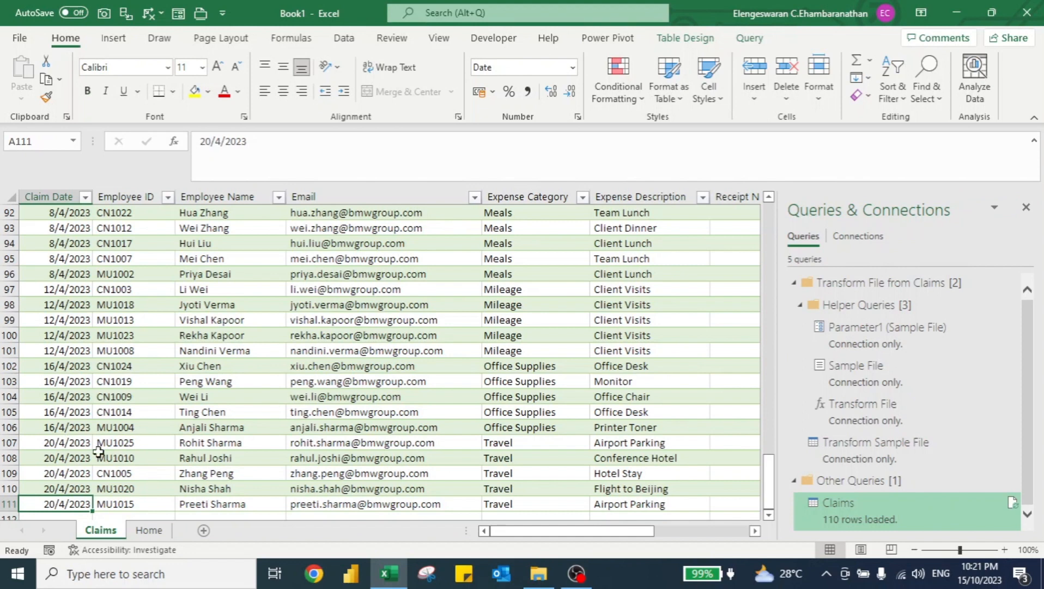
click(64, 483)
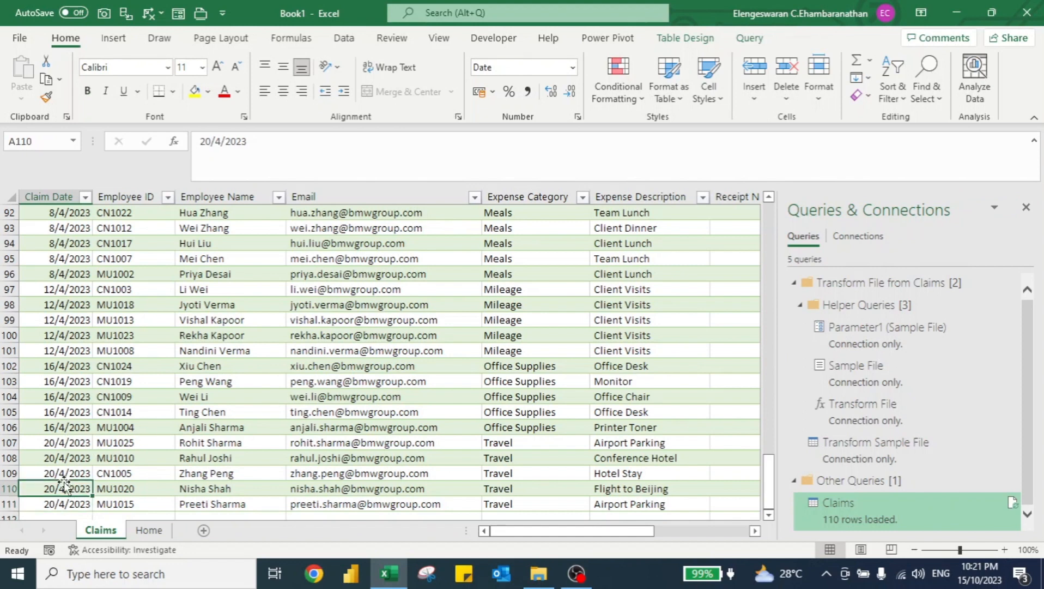
right_click(59, 492)
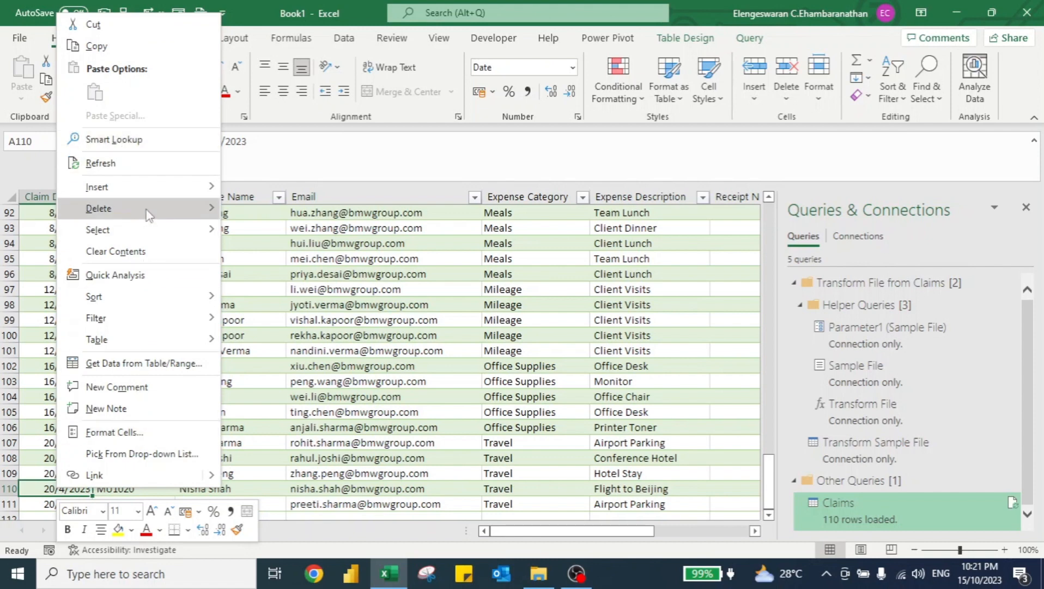
click(109, 168)
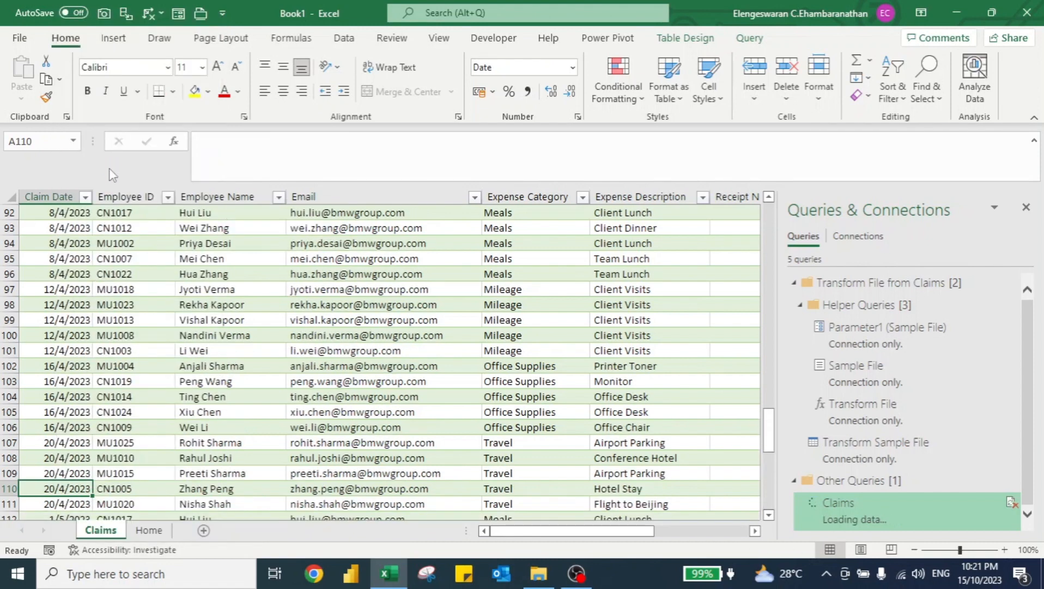
key(ctrl+Down)
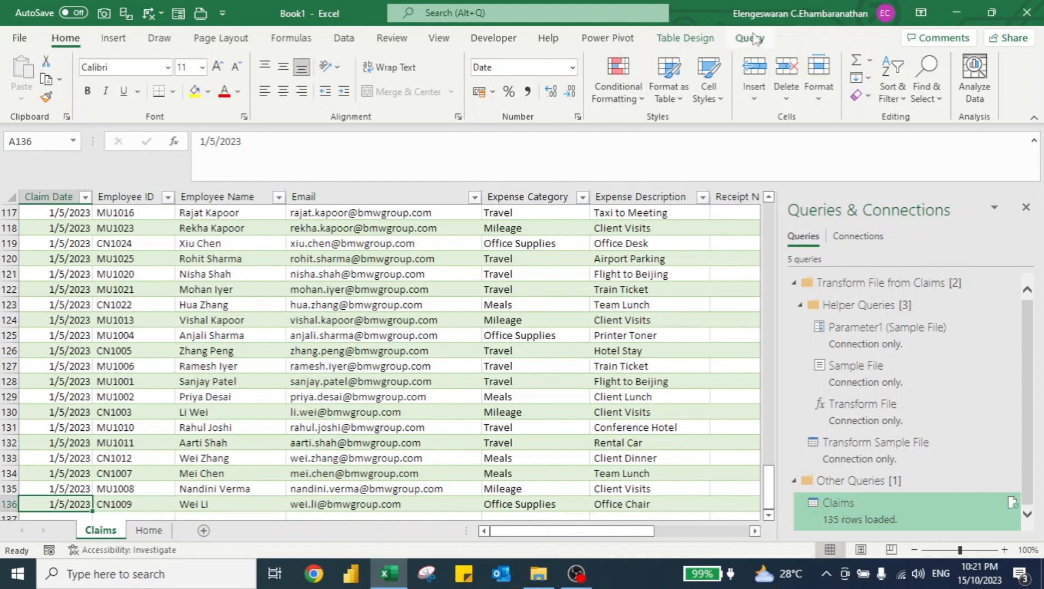
Reload the Claims query as a PivotTable Report in the existing worksheet, replacing the table.
click(752, 39)
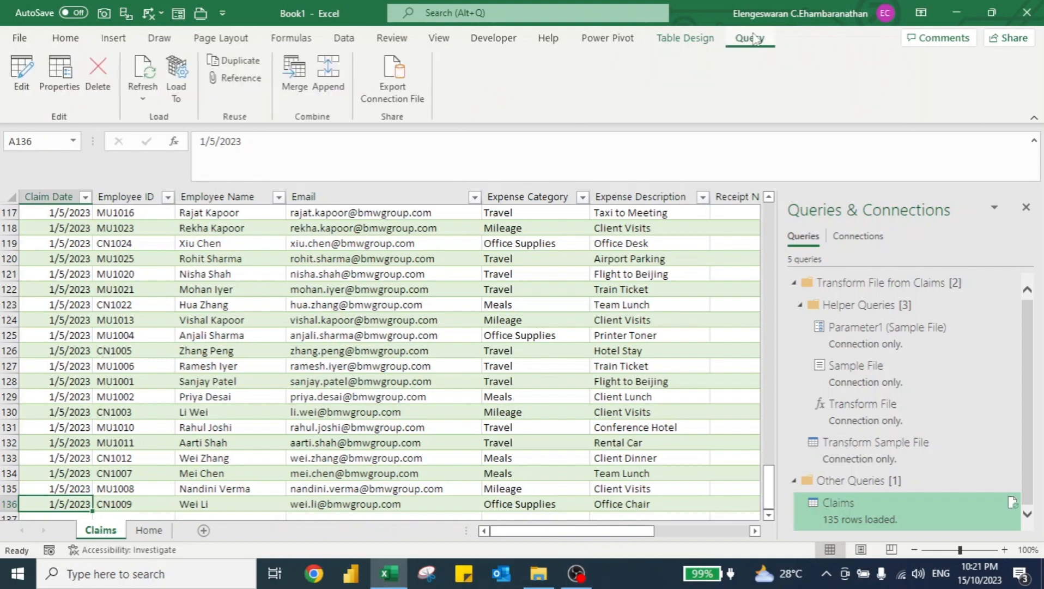
click(176, 90)
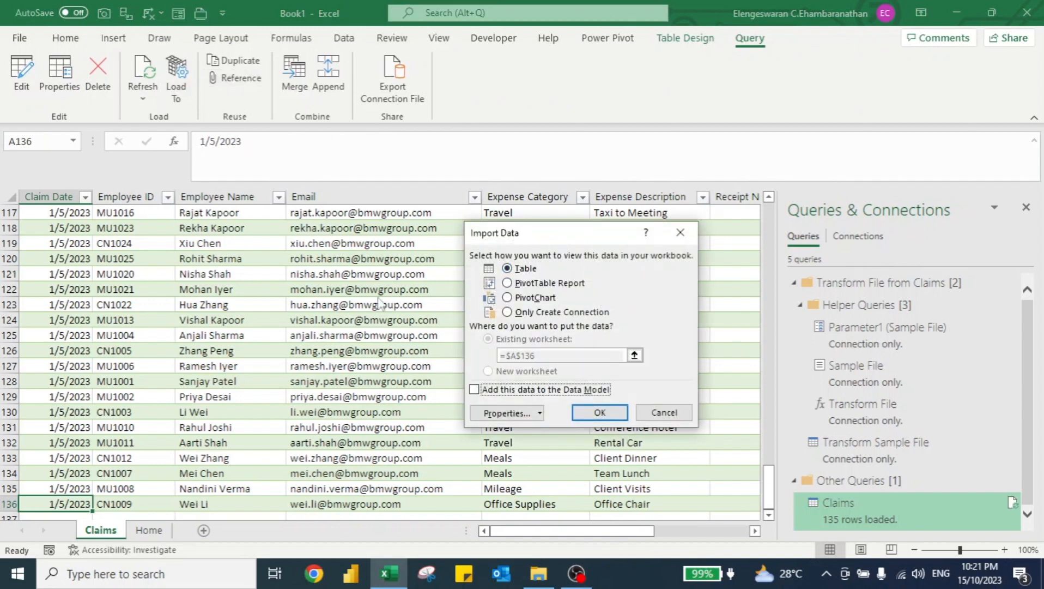
click(507, 283)
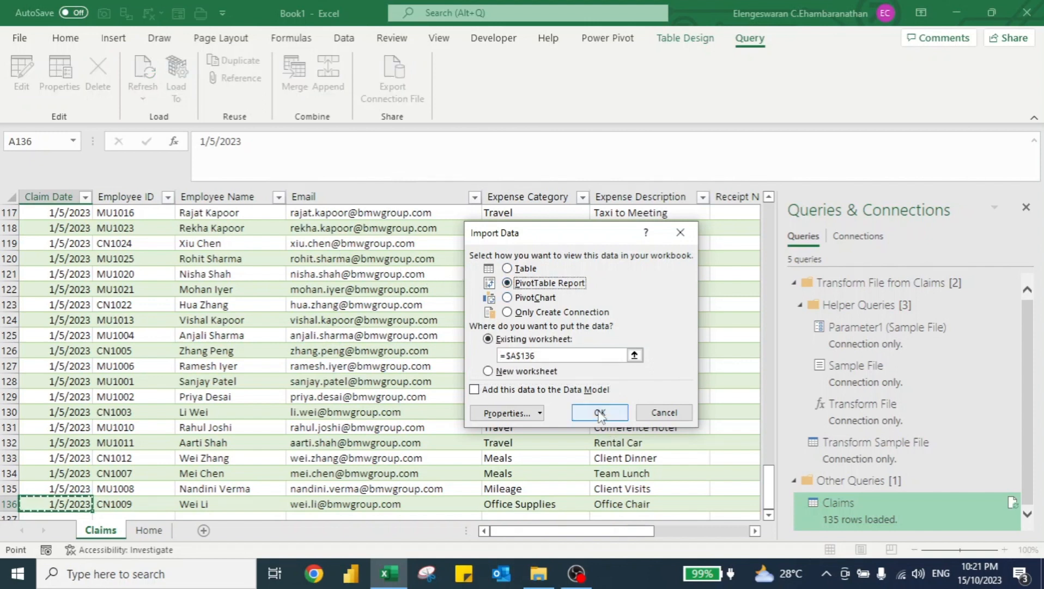
click(599, 413)
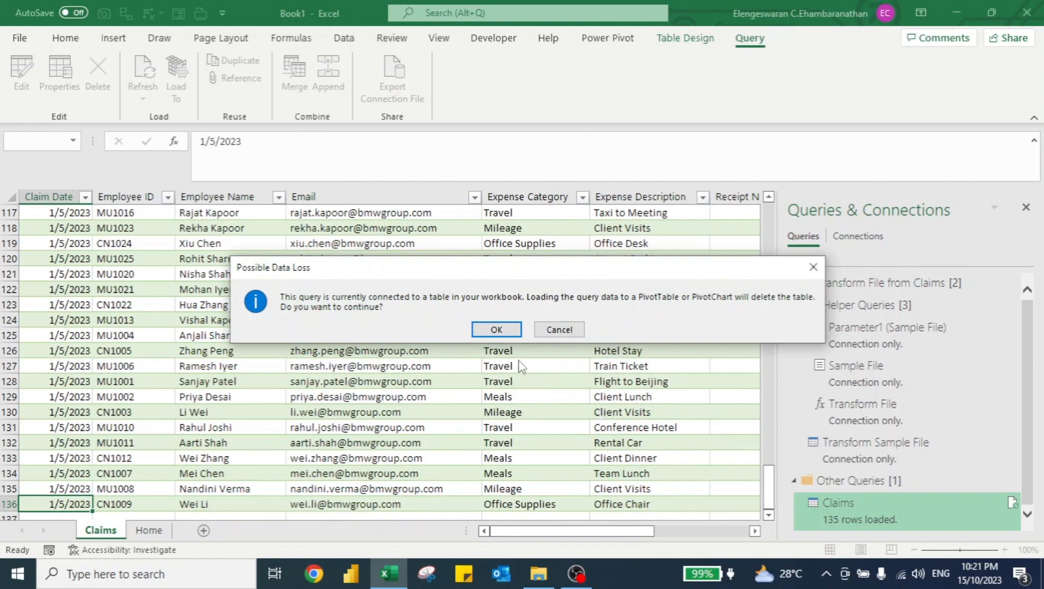
click(482, 330)
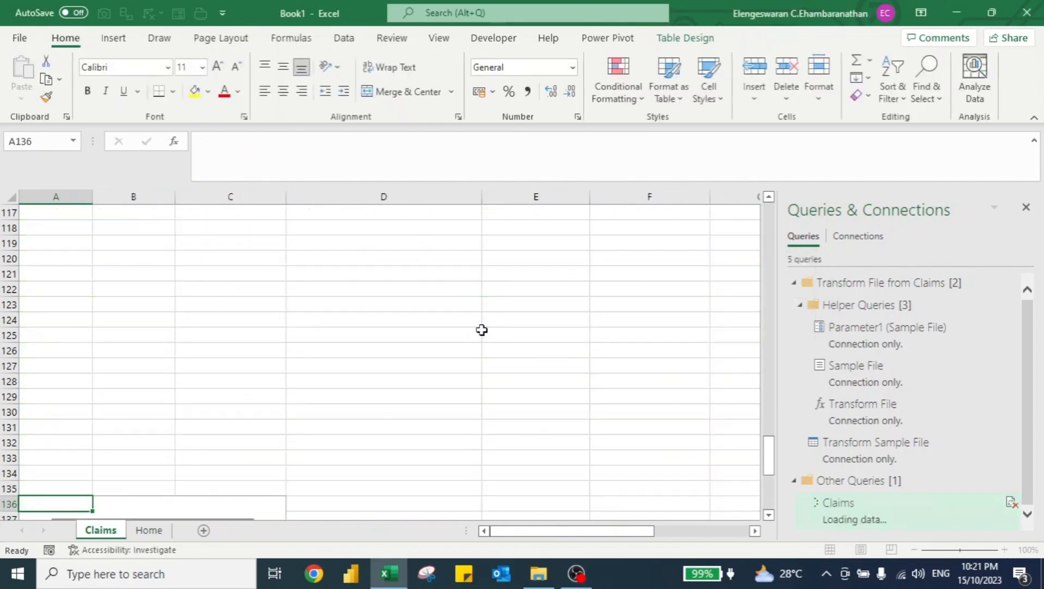
Build the PivotTable with Claim Date in Rows and Amount in Values.
key(Down)
key(Down)
key(Down)
key(Down)
key(Down)
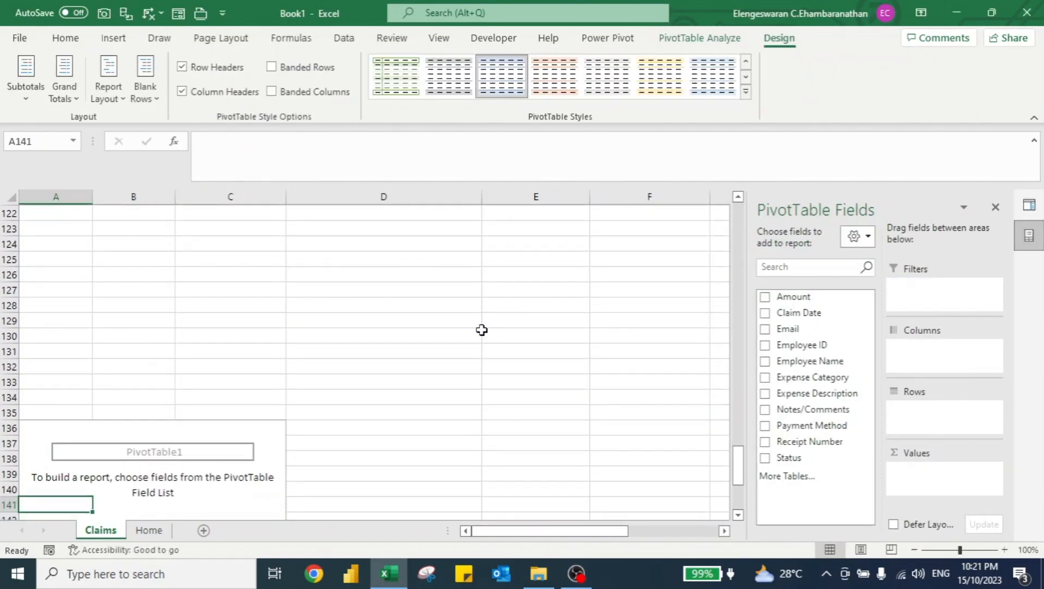
scroll(482, 330, down, 2)
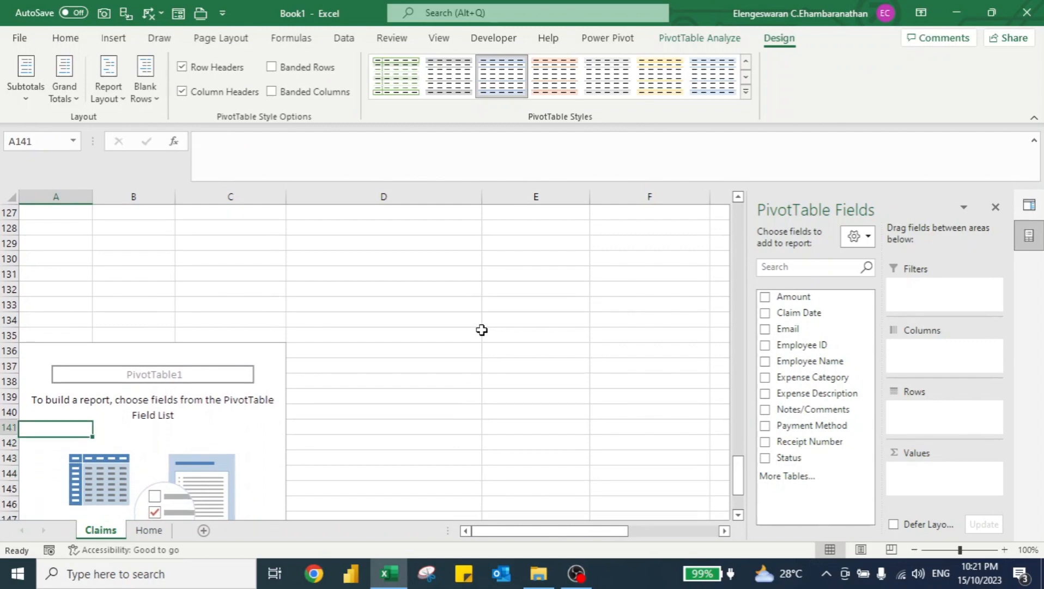
key(Up)
key(Up)
key(Up)
key(Up)
key(Up)
key(Up)
key(Up)
key(ctrl+shift+Up)
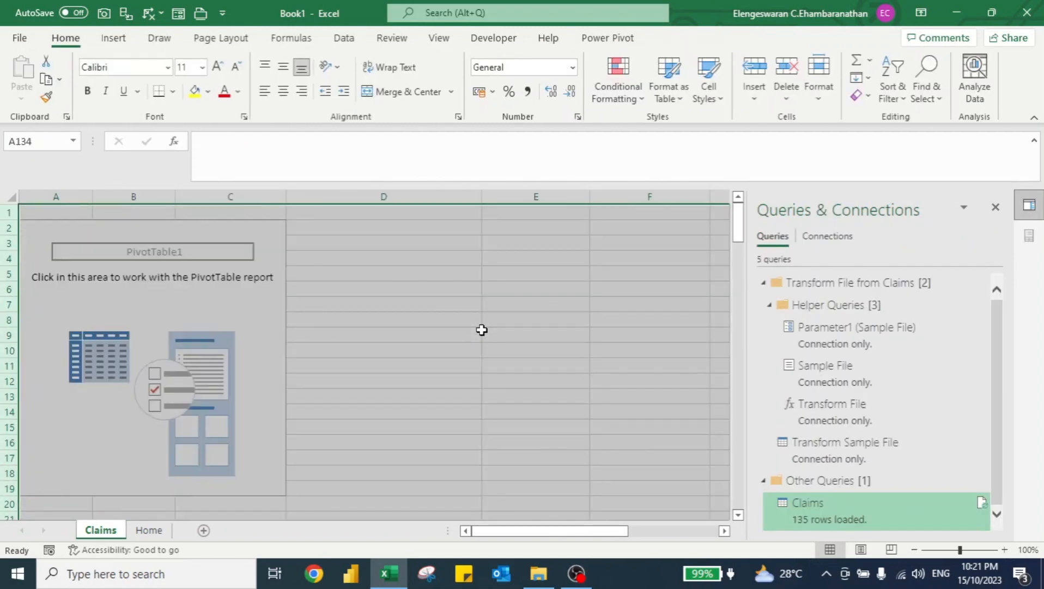
key(Up)
key(ctrl+Up)
key(Down)
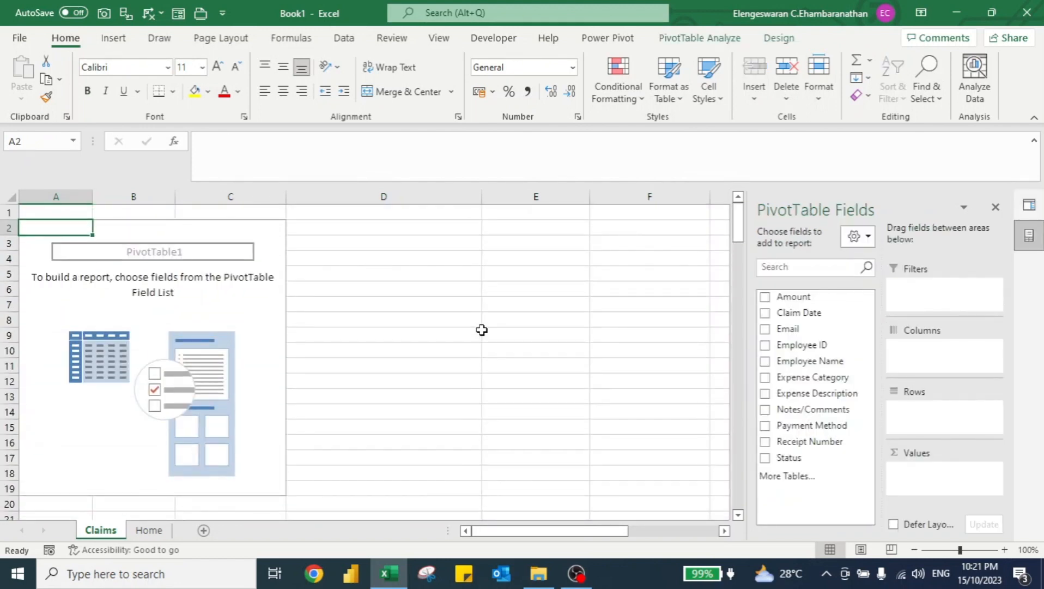
drag(785, 313, 922, 415)
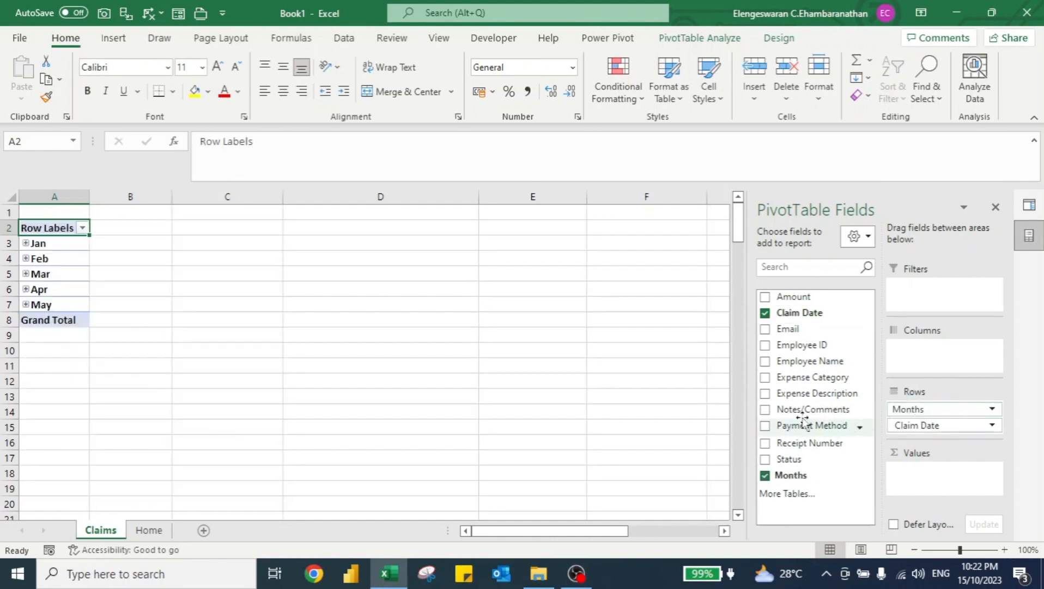
drag(794, 297, 941, 478)
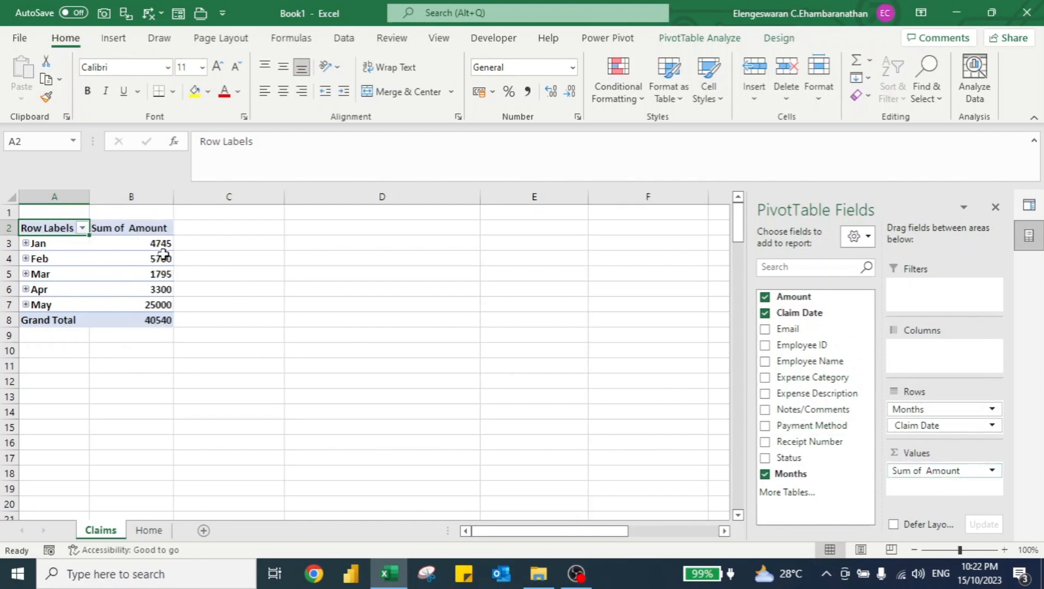
Format the PivotTable's Sum of Amount values as Accounting with no symbol and 0 decimal places.
mouse_move(151, 247)
click(143, 245)
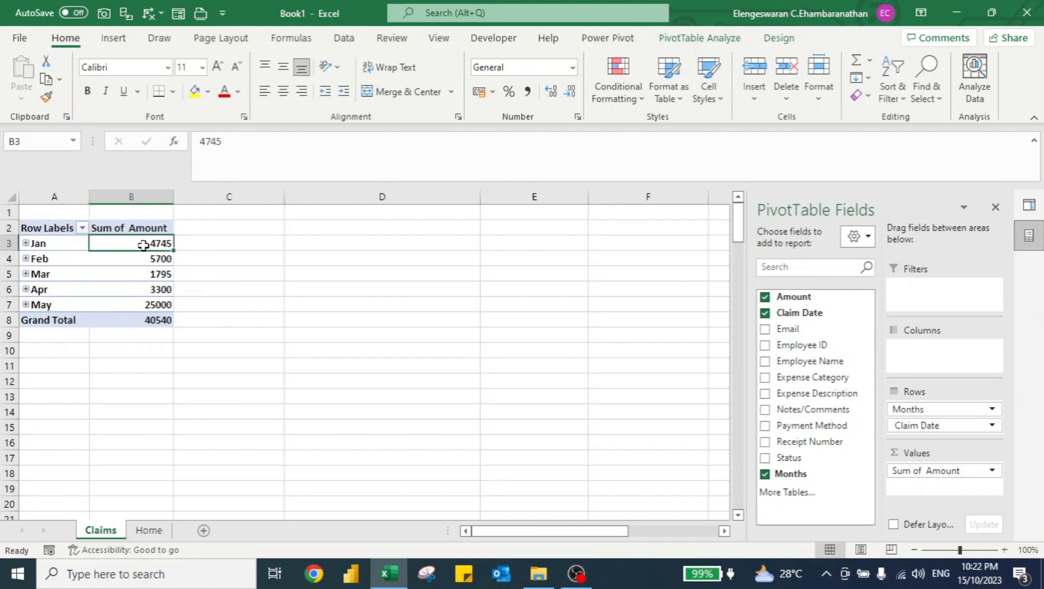
key(shift+Down)
key(shift+Down)
key(shift+Down)
key(shift+Down)
key(shift+Down)
right_click(143, 245)
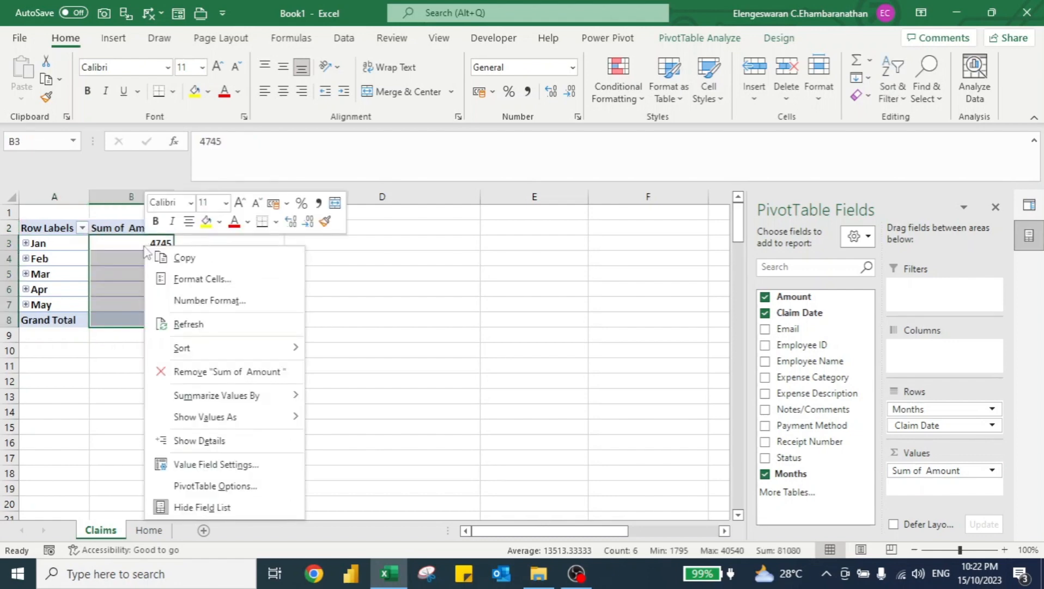
click(210, 287)
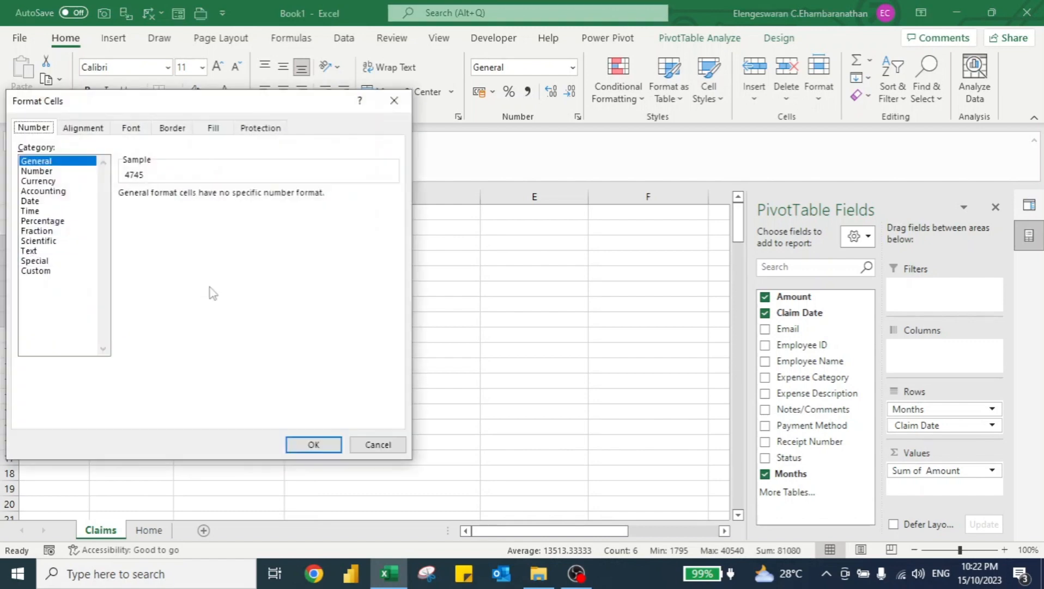
click(44, 191)
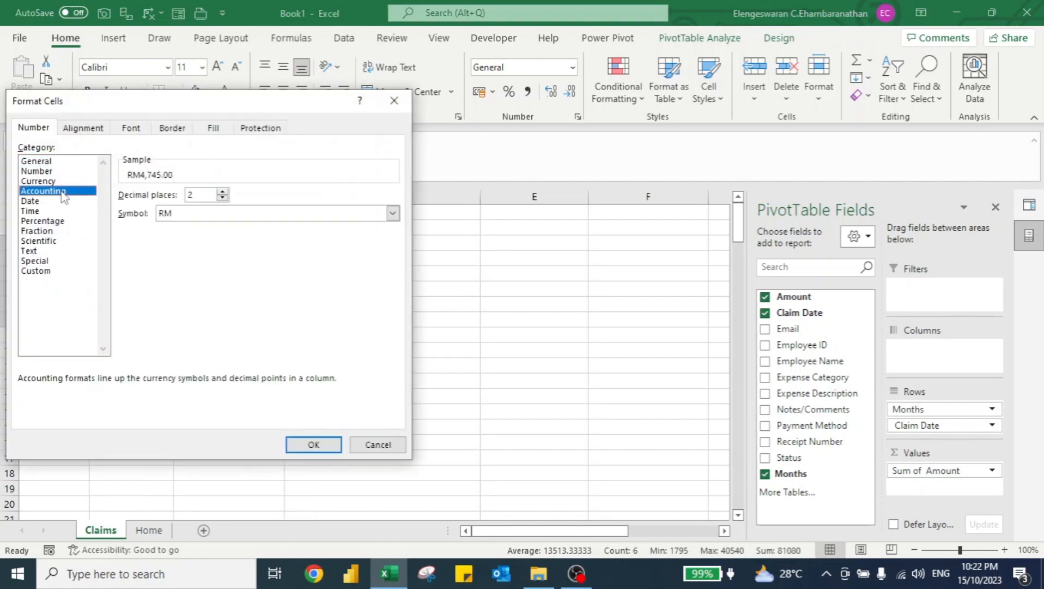
click(199, 214)
click(178, 229)
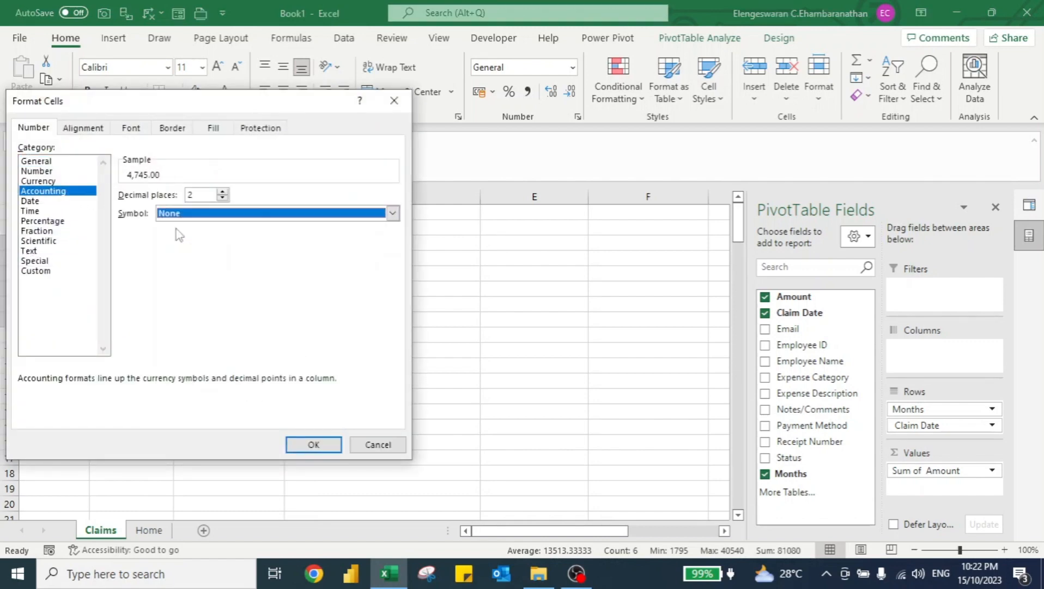
click(222, 198)
click(223, 198)
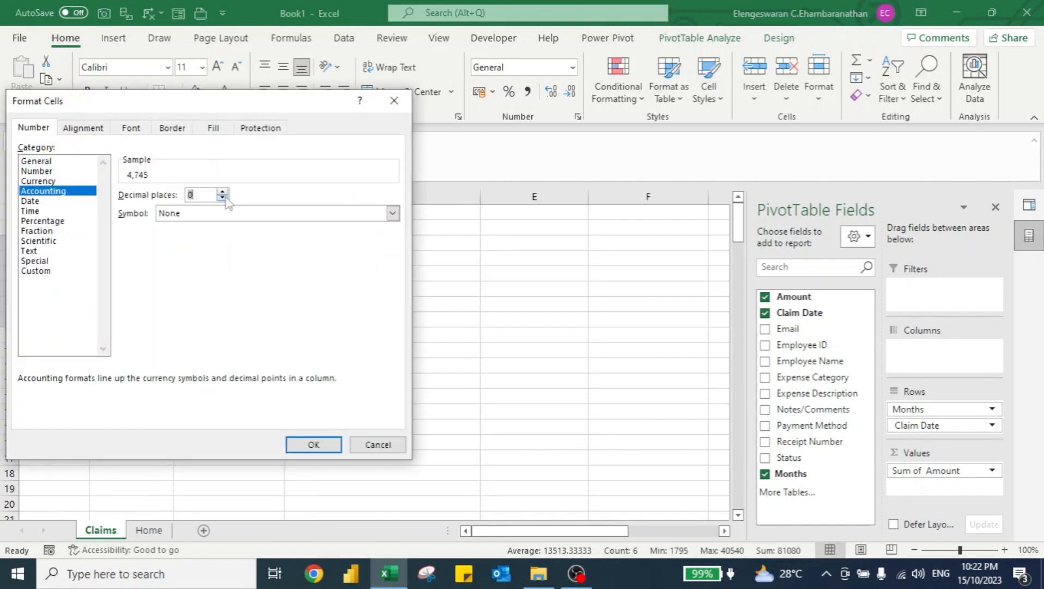
click(313, 444)
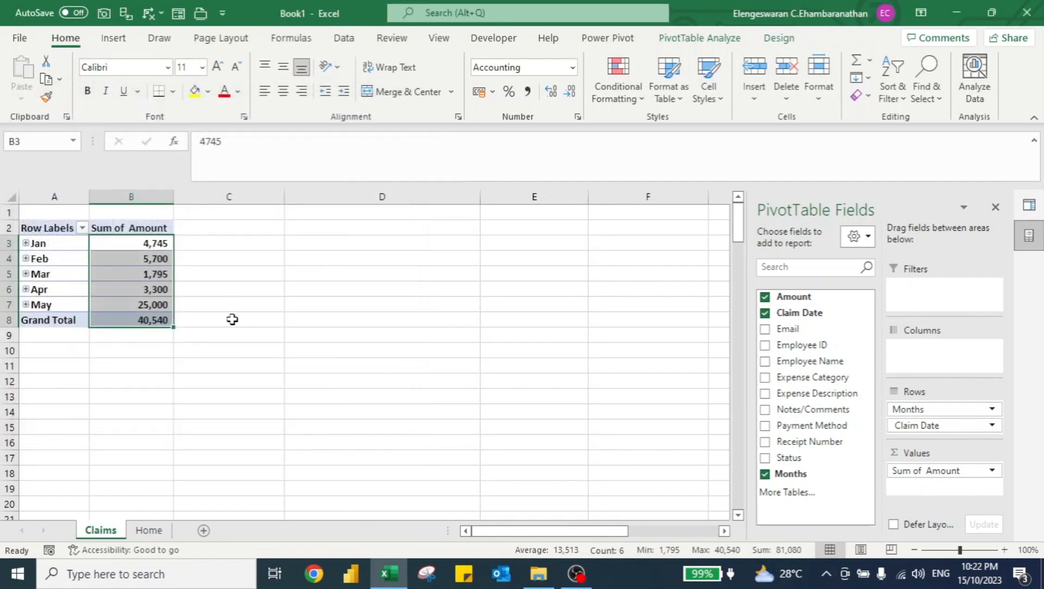
In File Explorer, duplicate the 003 - March 2023 workbook and rename the copy 006 - June 2023.
key(alt+Tab)
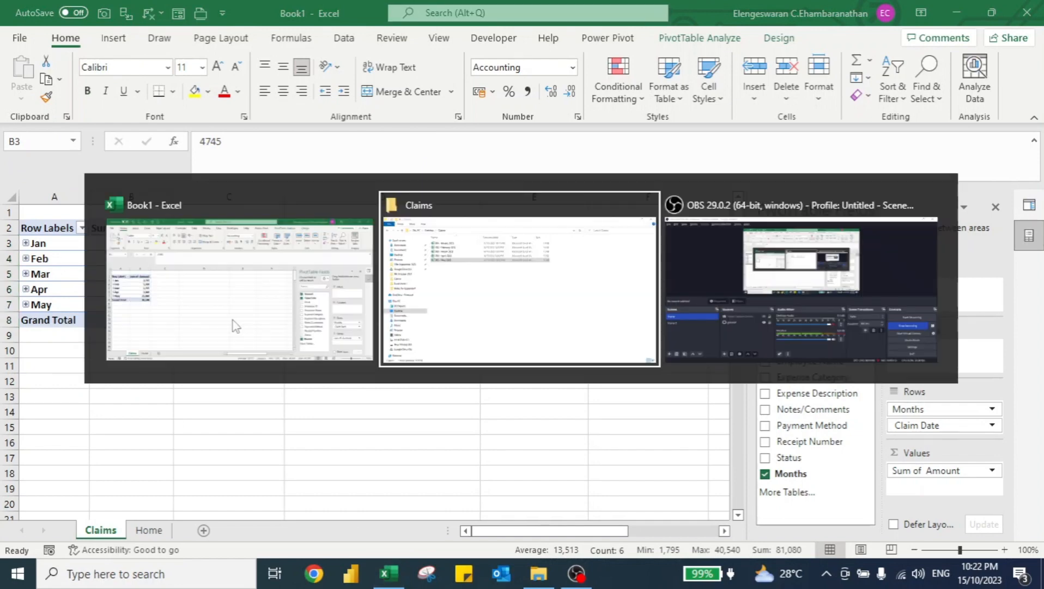
key(Up)
key(Up)
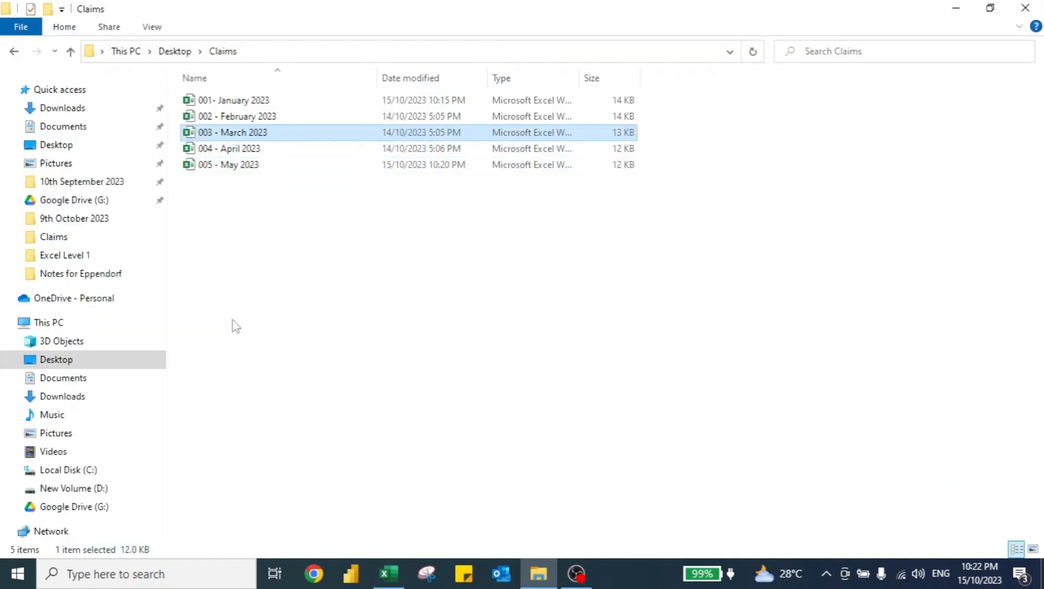
key(ctrl+c)
key(ctrl+v)
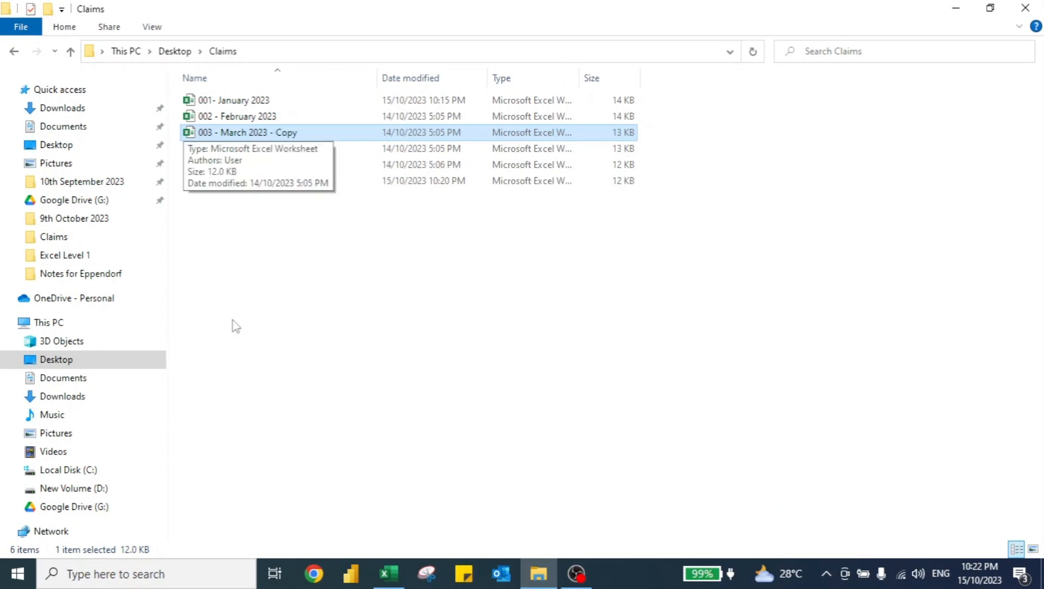
key(F2)
key(End)
key(shift+ctrl+Left)
key(shift+ctrl+Left)
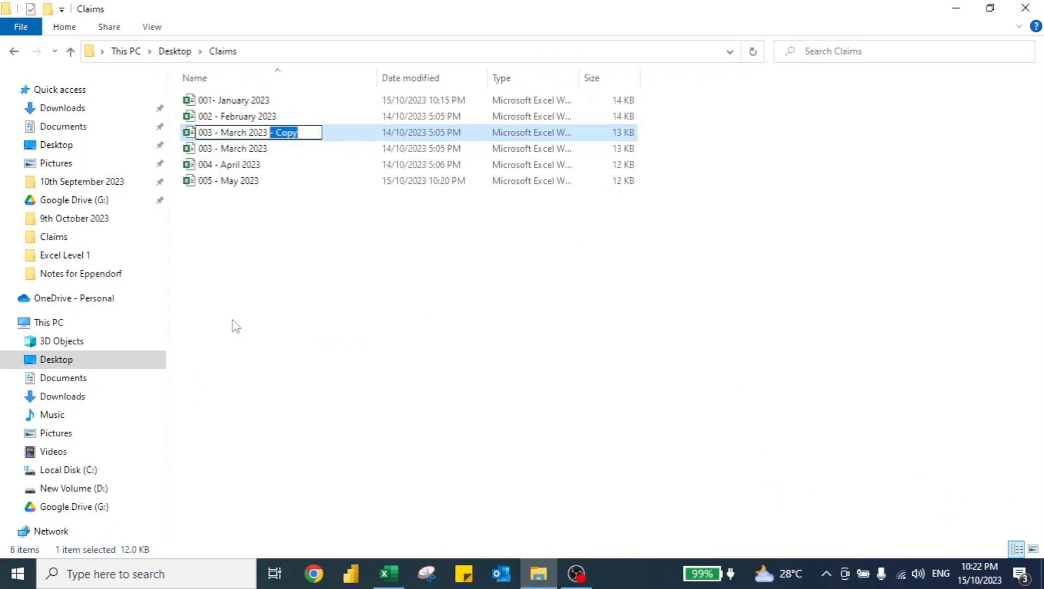
key(BackSpace)
key(shift+Home)
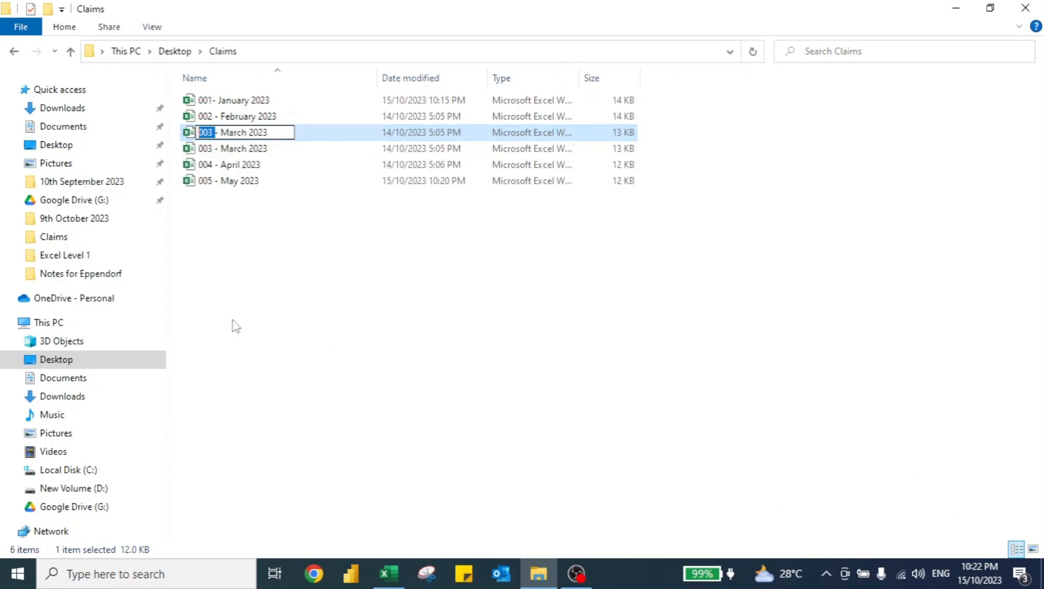
text(006)
key(ctrl+Right)
key(ctrl+Right)
key(shift+ctrl+Right)
text(June)
key(Return)
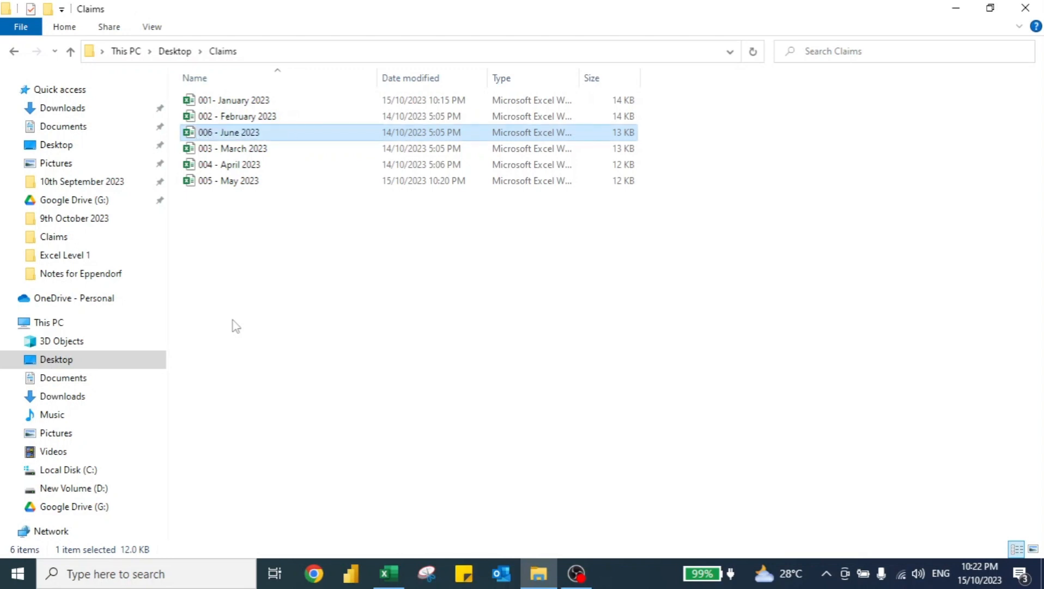
In the June workbook, set every Claim Date to 1/6/2023.
key(alt+Tab)
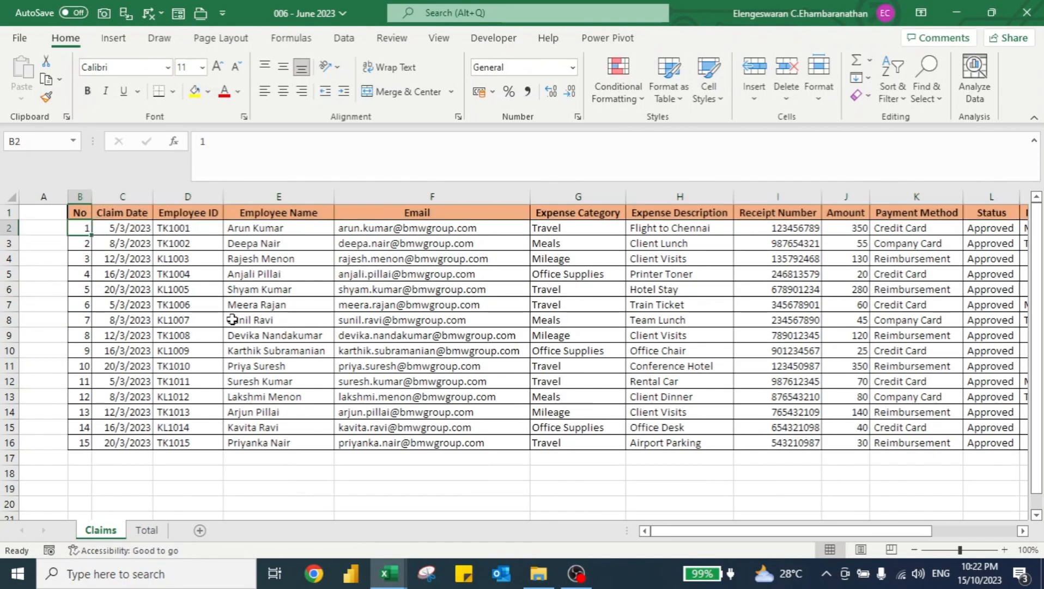
key(Right)
text(1/6)
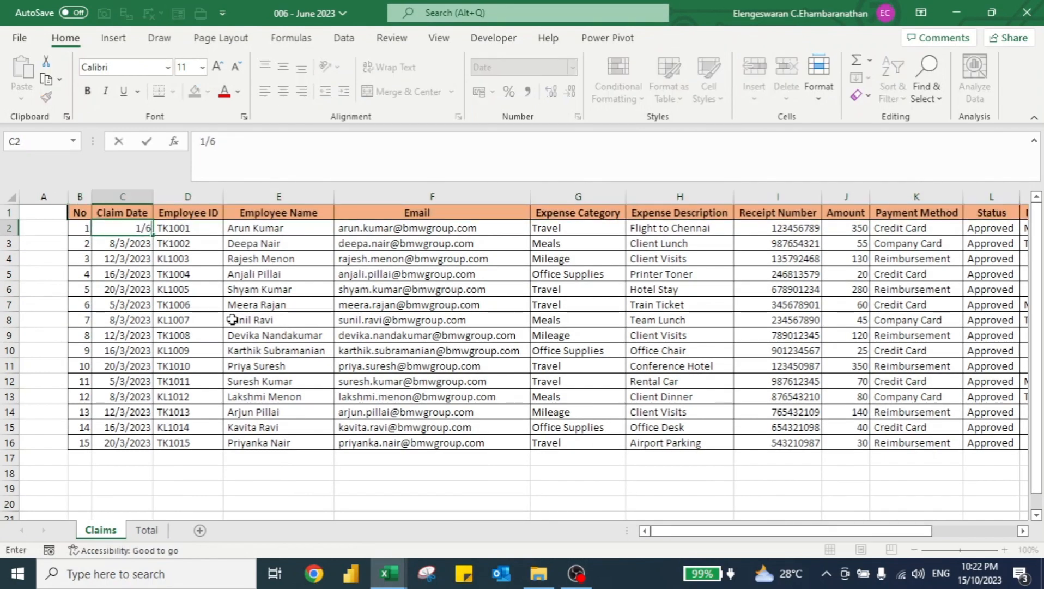
text(/2023)
key(ctrl+Return)
key(ctrl+shift+Down)
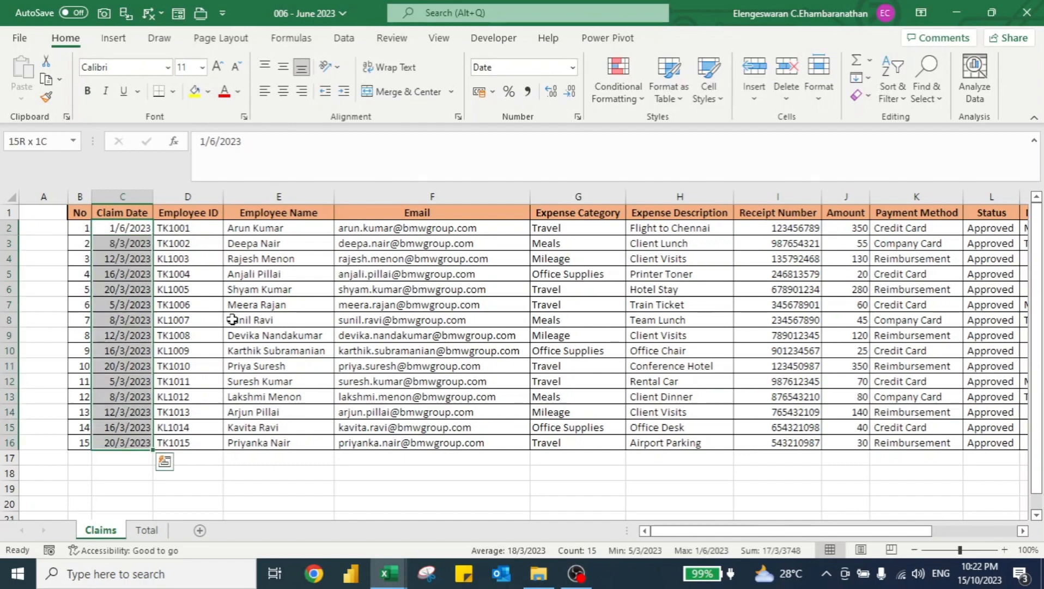
key(ctrl+d)
Fill every Amount cell with 200, then save and close the June workbook.
key(Right)
key(Right)
key(Right)
key(Right)
key(Right)
key(Right)
key(Right)
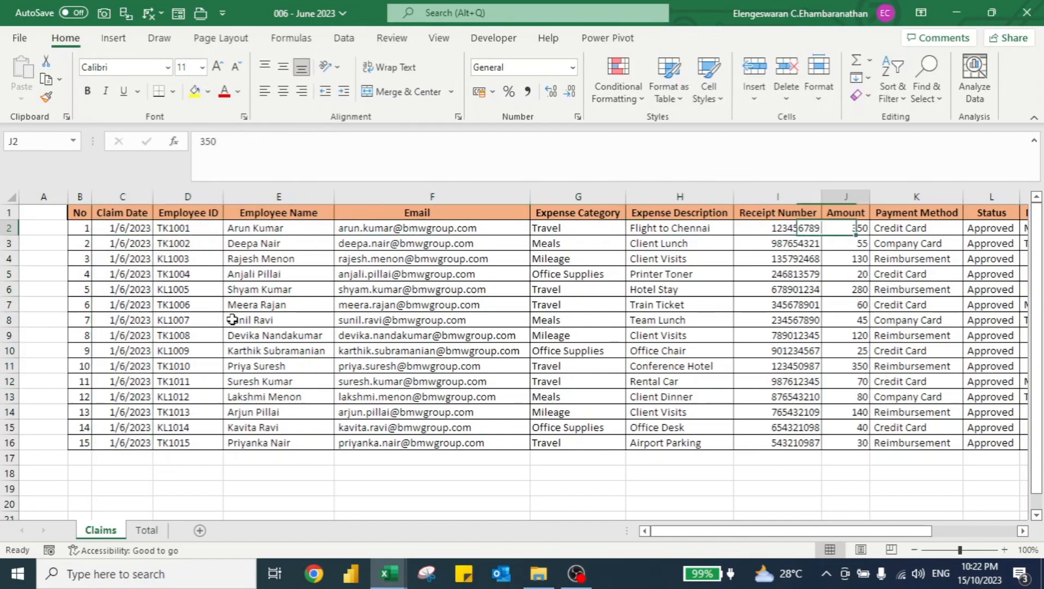
text(200)
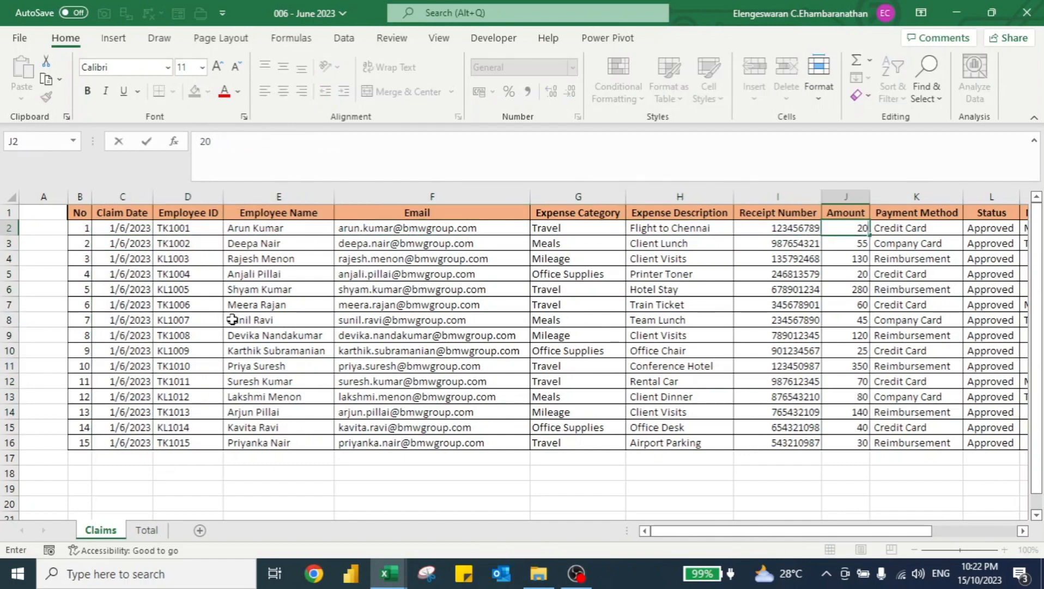
key(ctrl+Return)
key(ctrl+shift+Down)
key(ctrl+d)
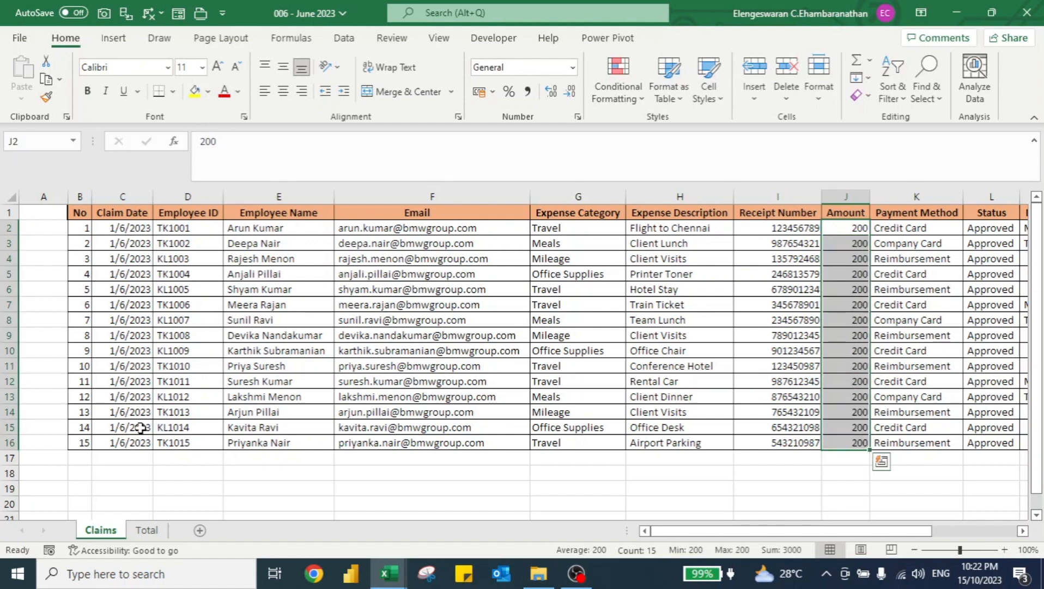
key(ctrl+s)
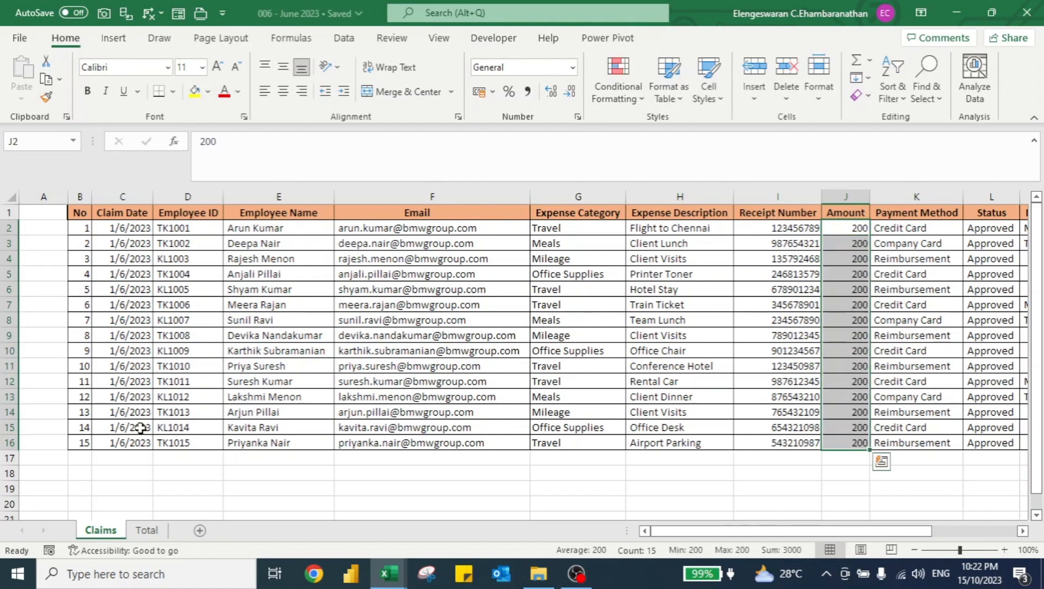
key(ctrl+w)
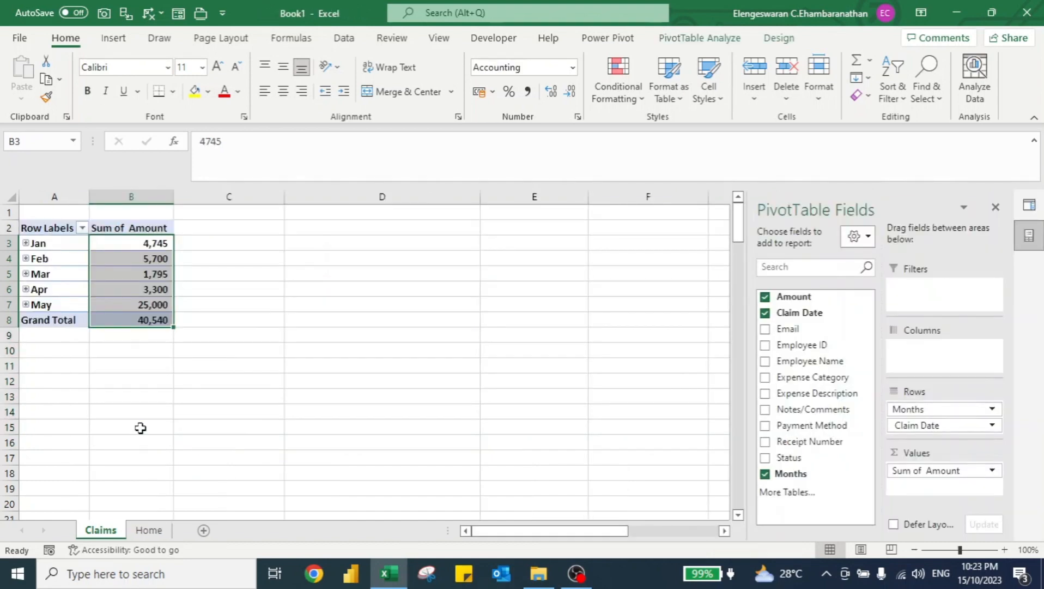
Refresh the PivotTable in the report workbook to pull in the June file.
click(125, 271)
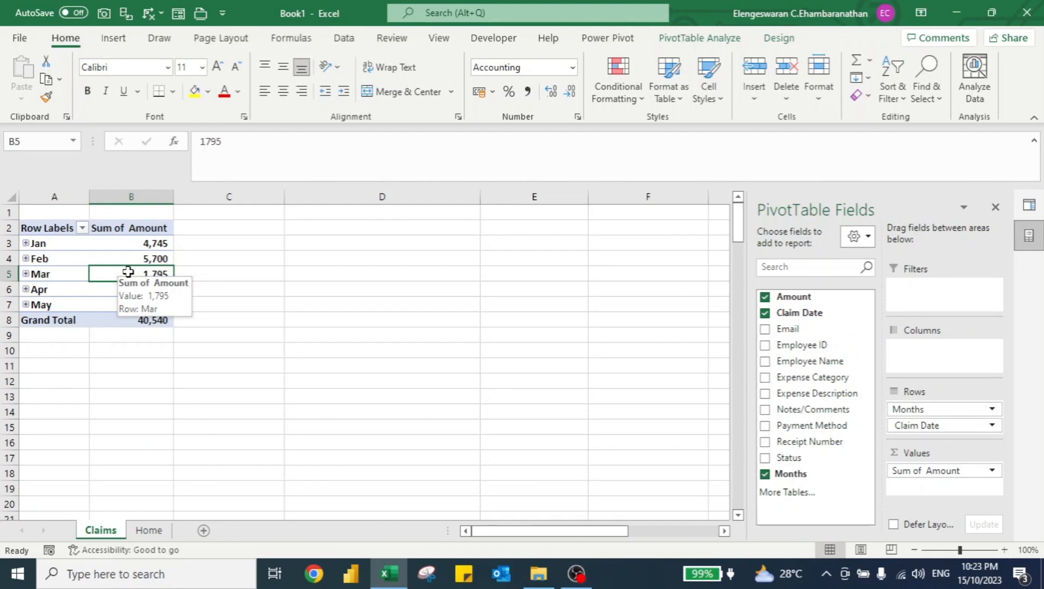
right_click(129, 275)
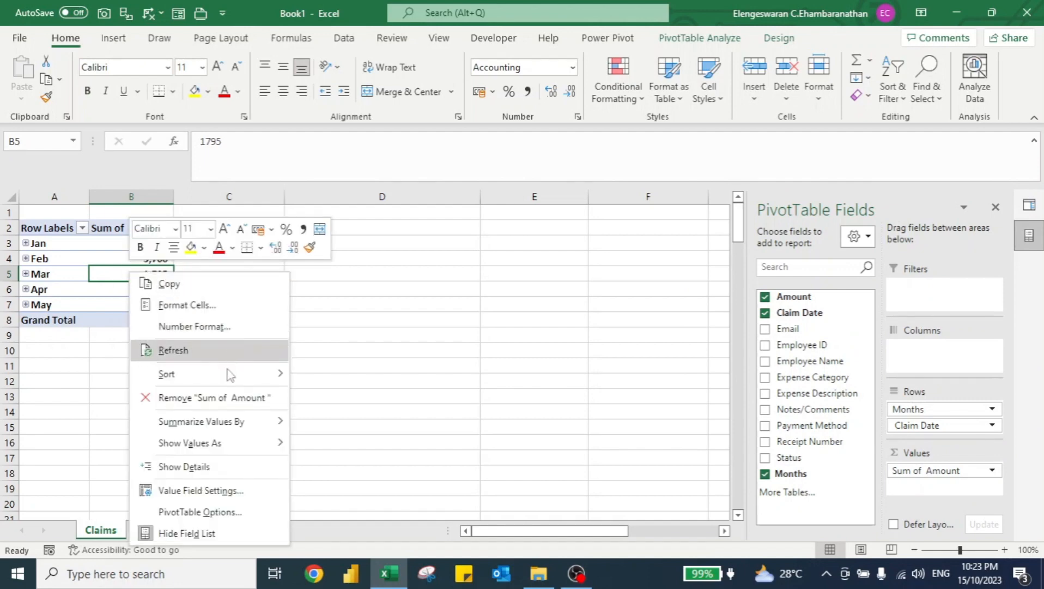
click(173, 350)
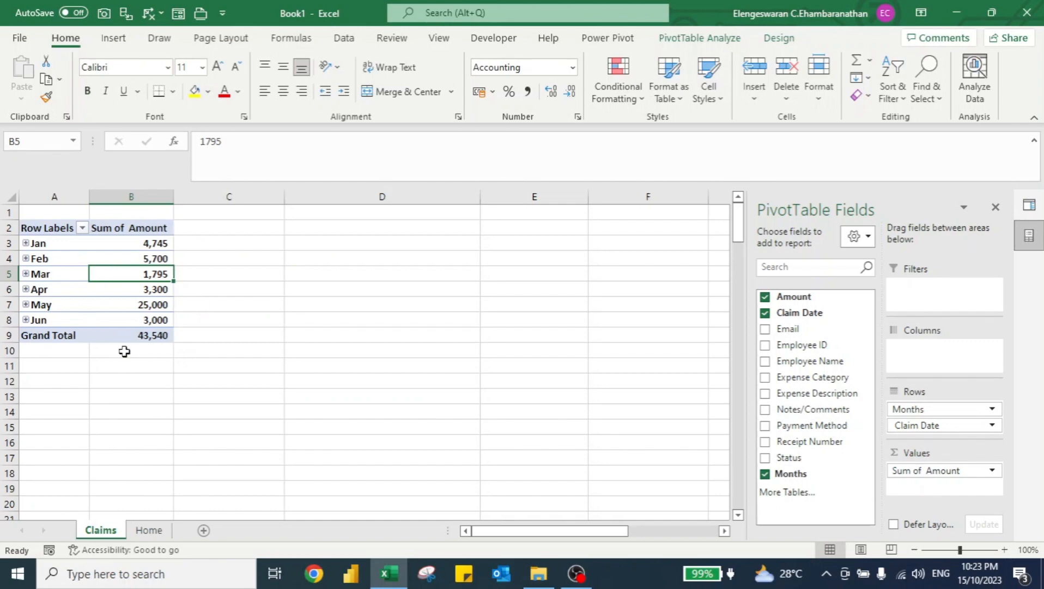
key(alt+Tab)
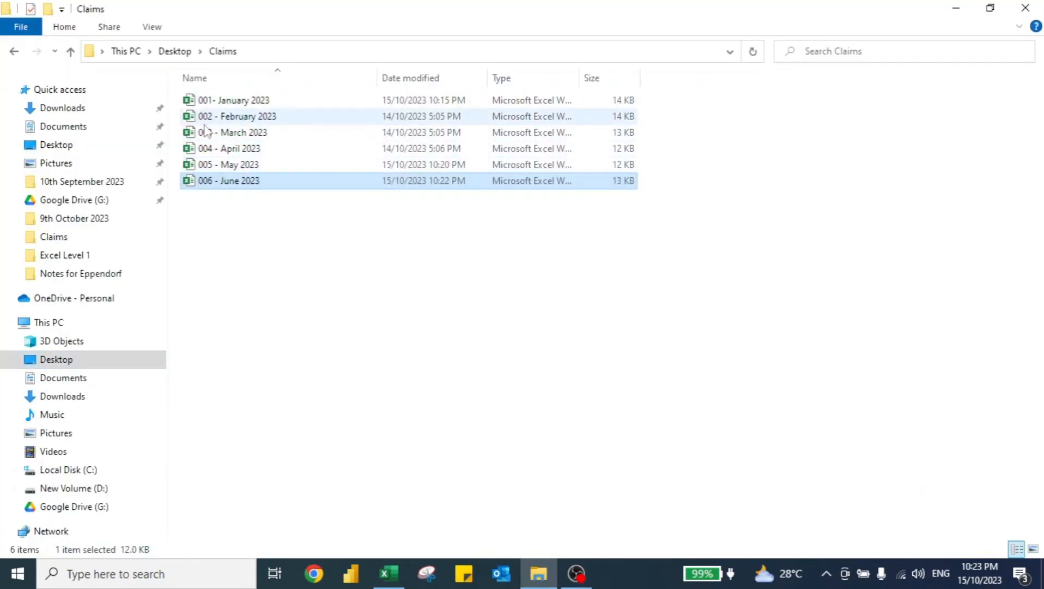
key(alt+Tab)
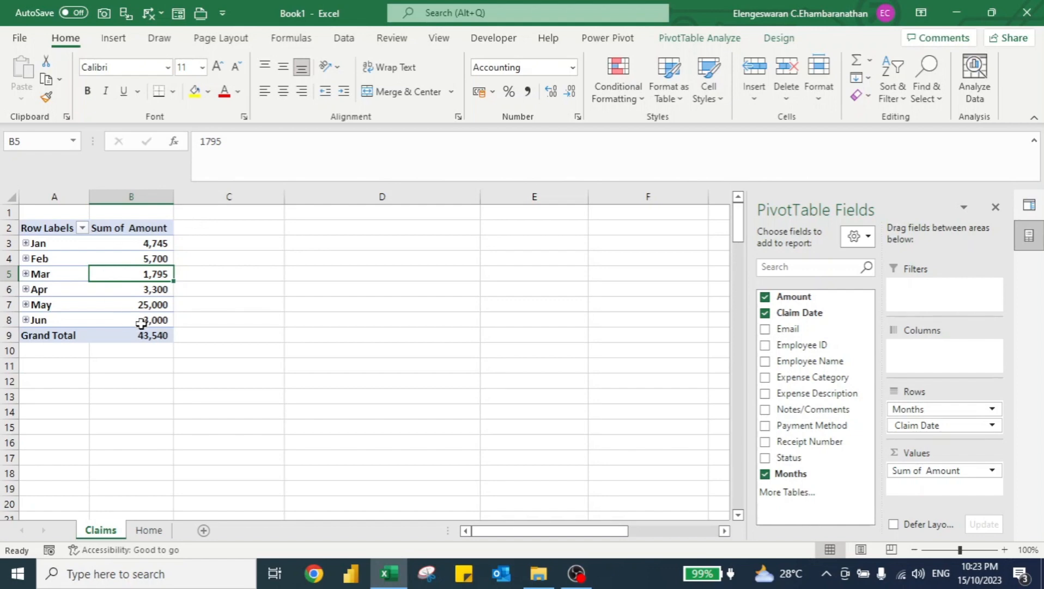
Insert a clustered column PivotChart from the PivotTable and place it on Sheet2.
mouse_move(162, 309)
click(679, 42)
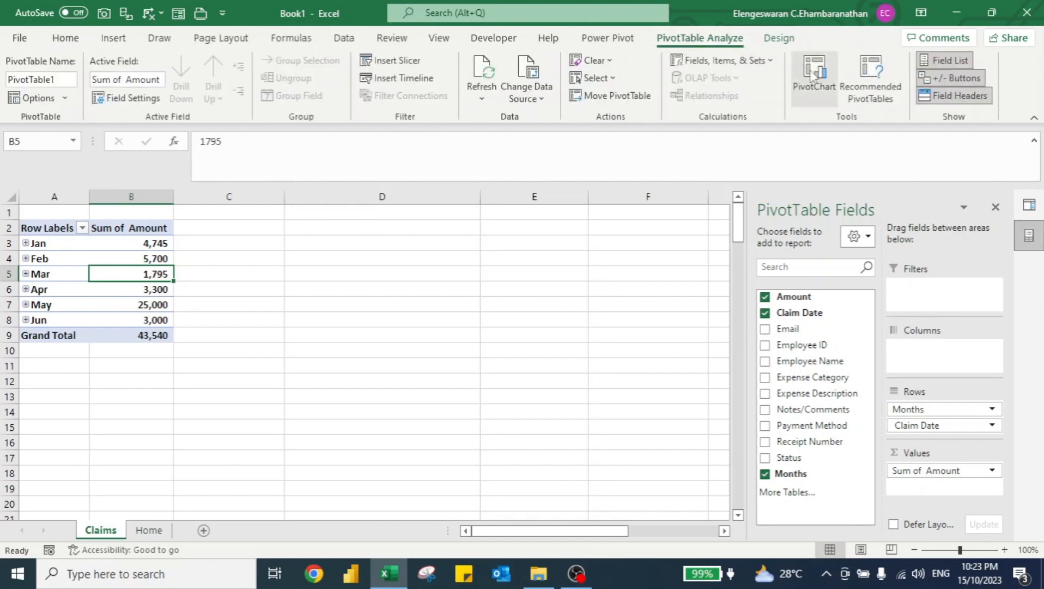
click(815, 76)
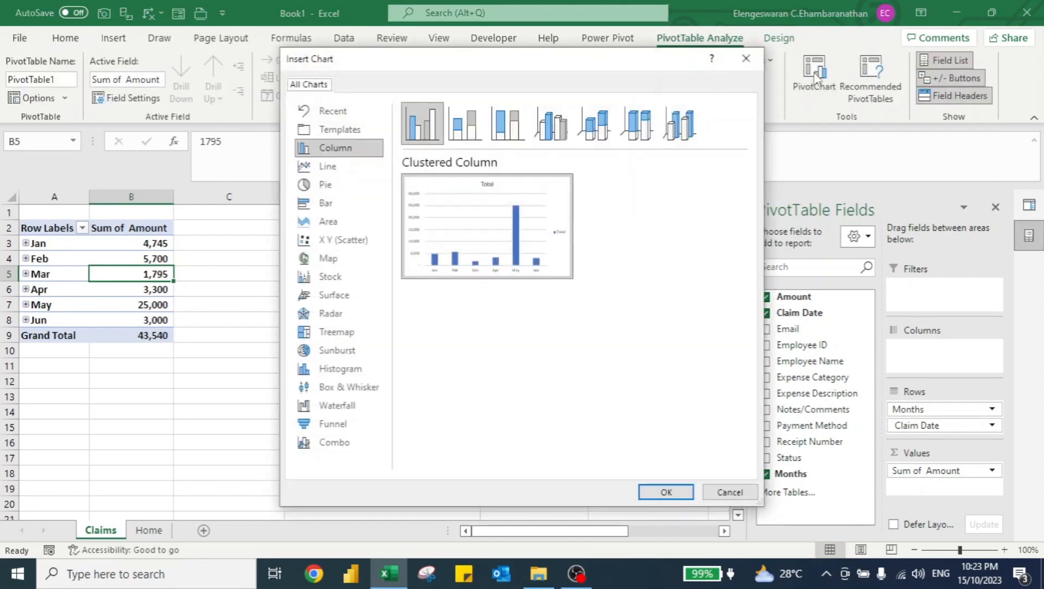
click(668, 491)
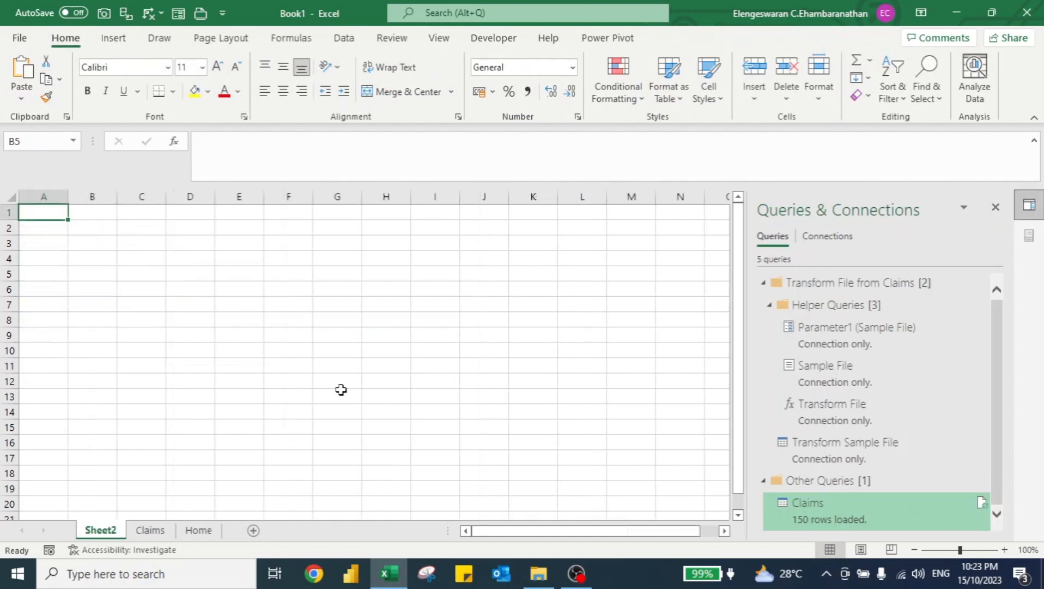
key(Down)
key(Down)
key(Right)
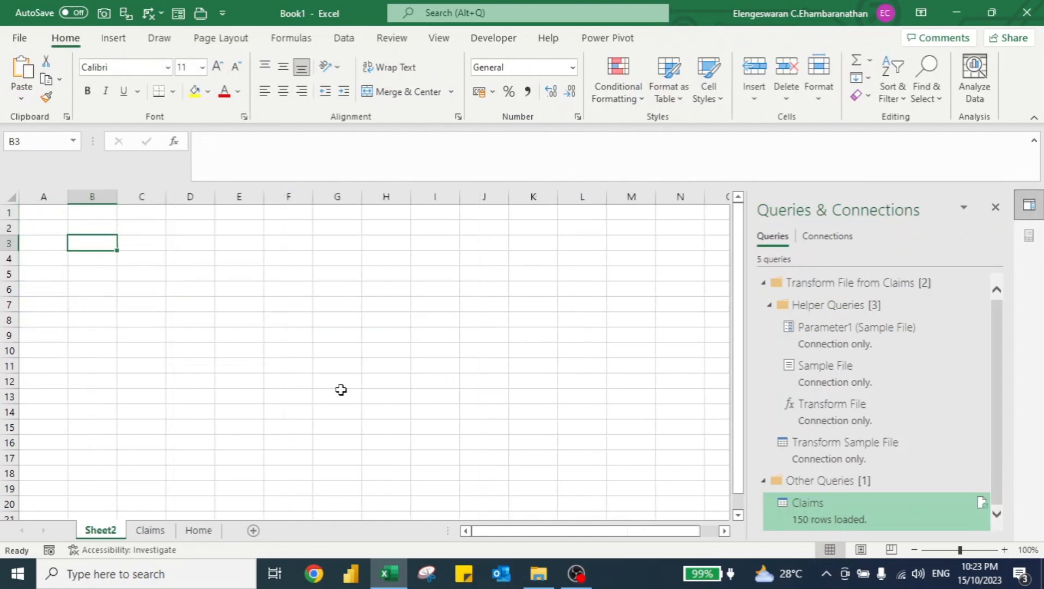
key(ctrl+v)
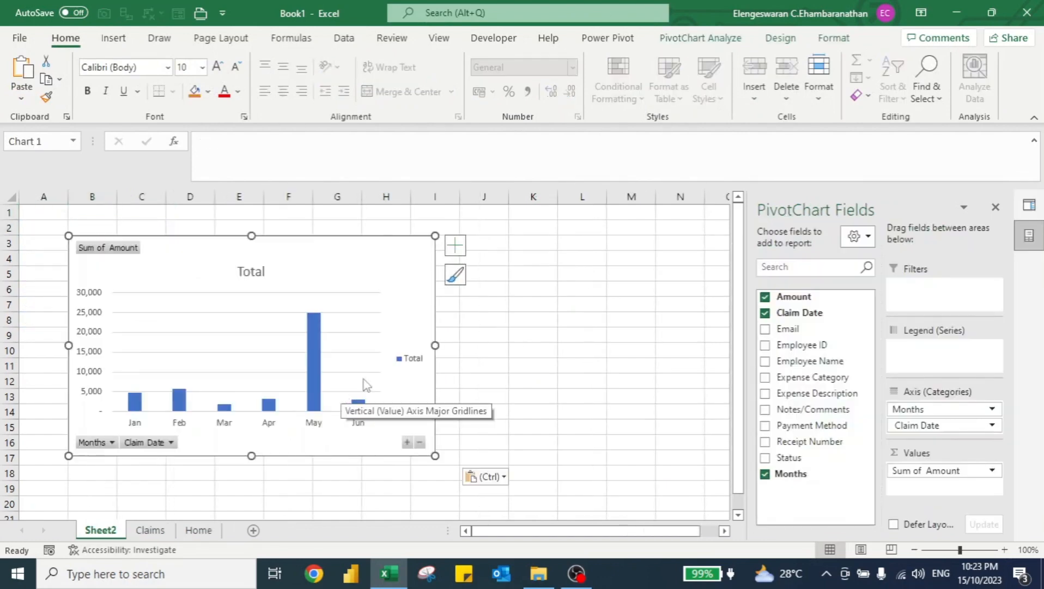
Close the field and queries panes, then merge and centre cells A1:T2 above the chart.
click(995, 207)
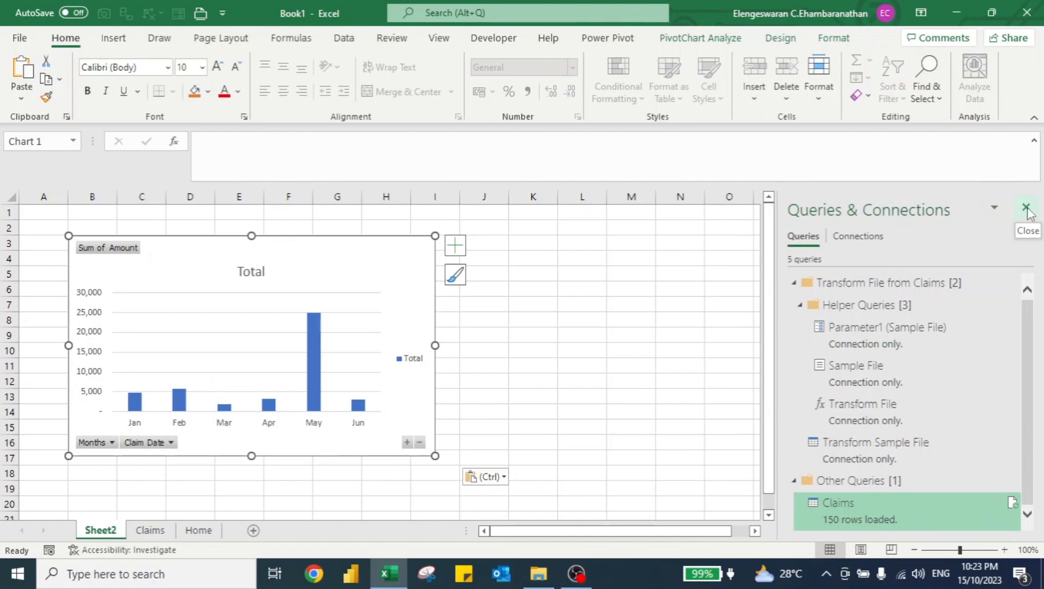
click(1026, 207)
click(974, 226)
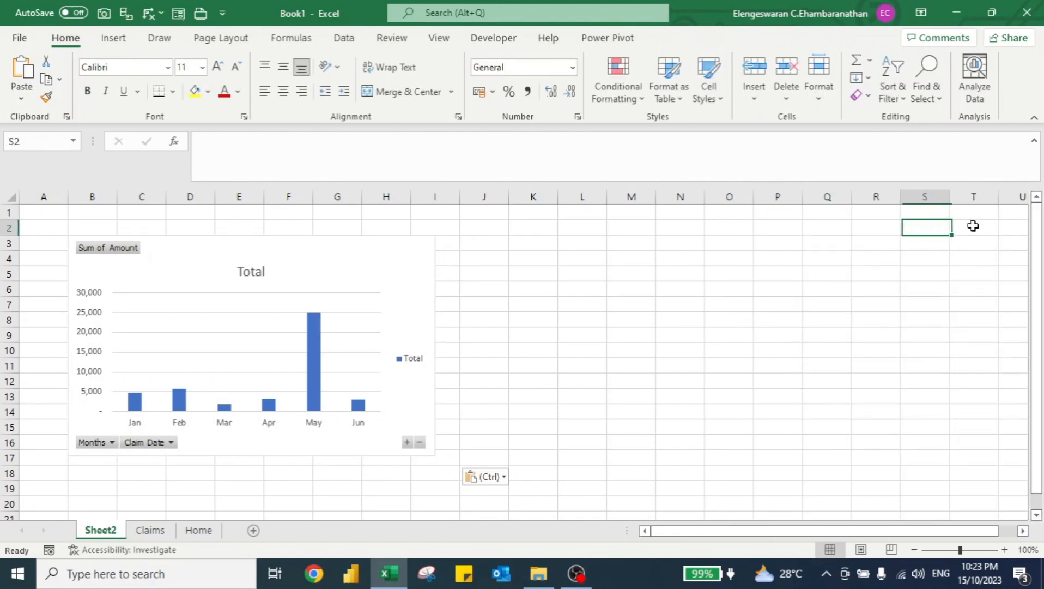
key(ctrl+shift+Home)
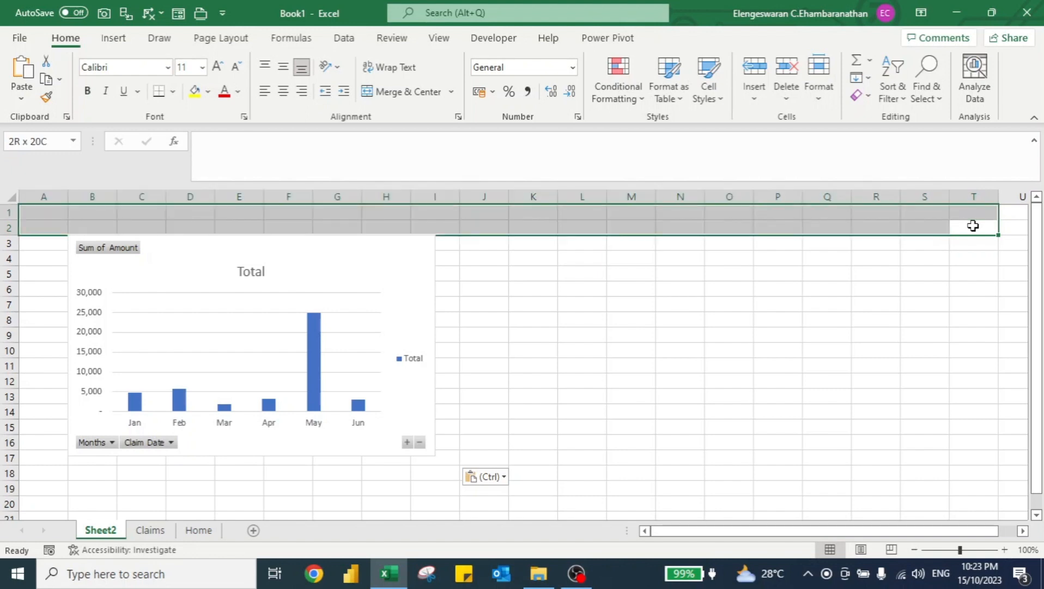
click(383, 91)
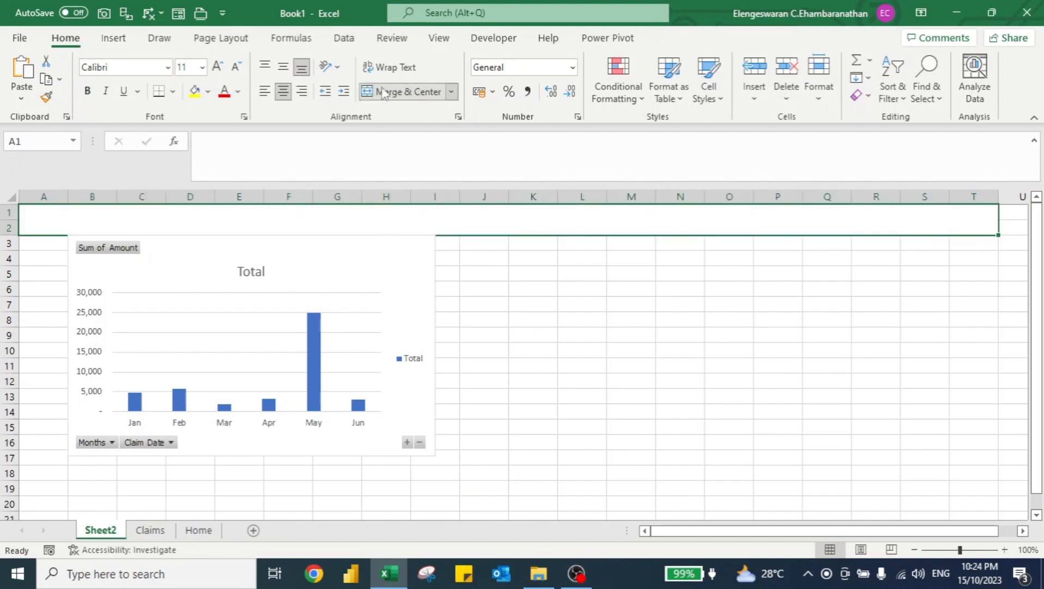
Move the chart down slightly and enter the title "Claims as of YTD FY2023" in the merged cell.
drag(294, 238, 327, 253)
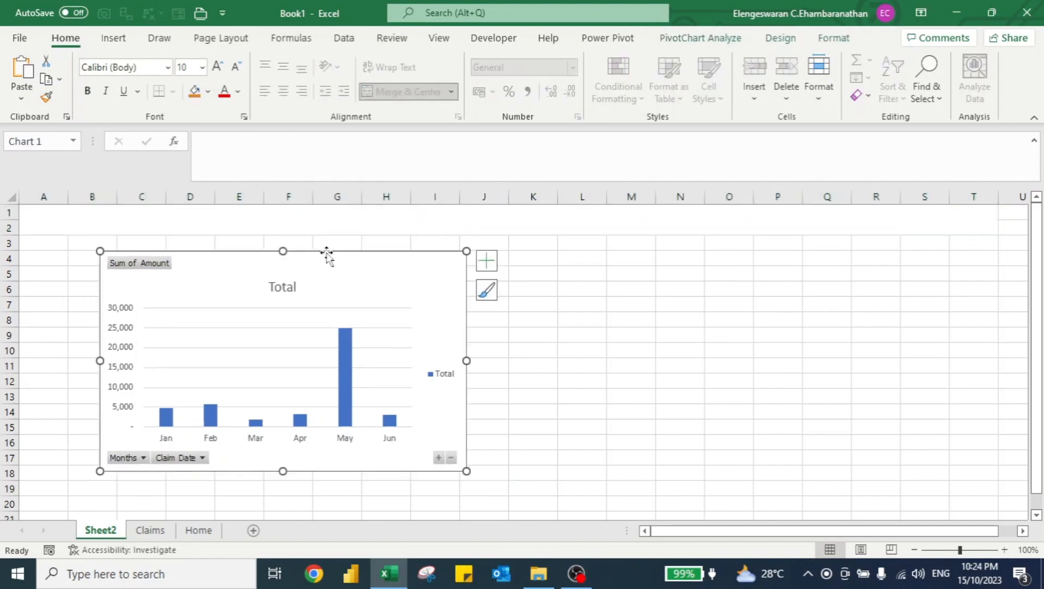
click(321, 216)
text(Cla)
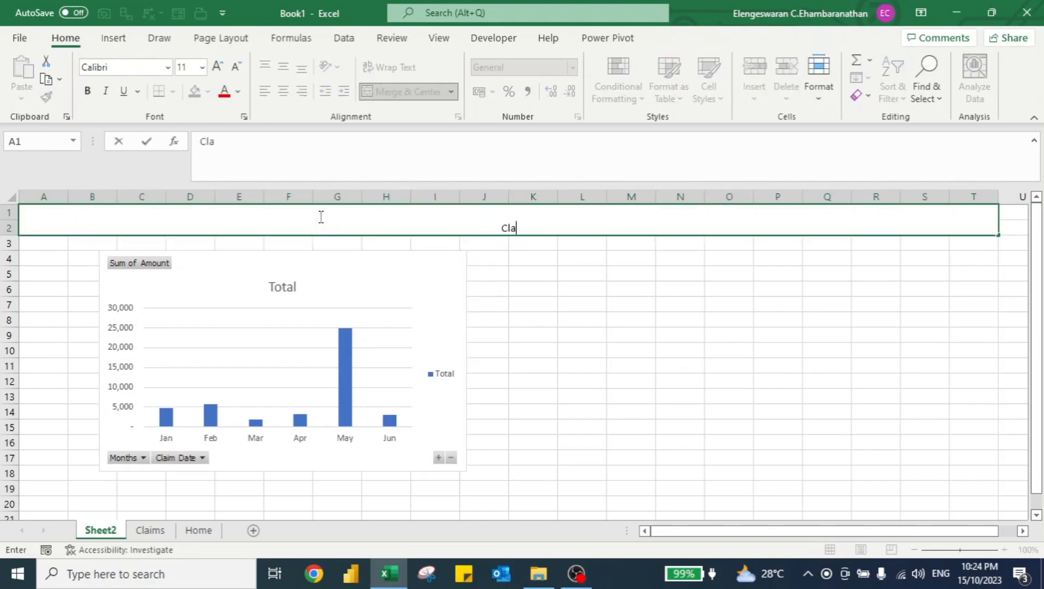
text(ism)
key(BackSpace)
key(BackSpace)
key(BackSpace)
text(ms )
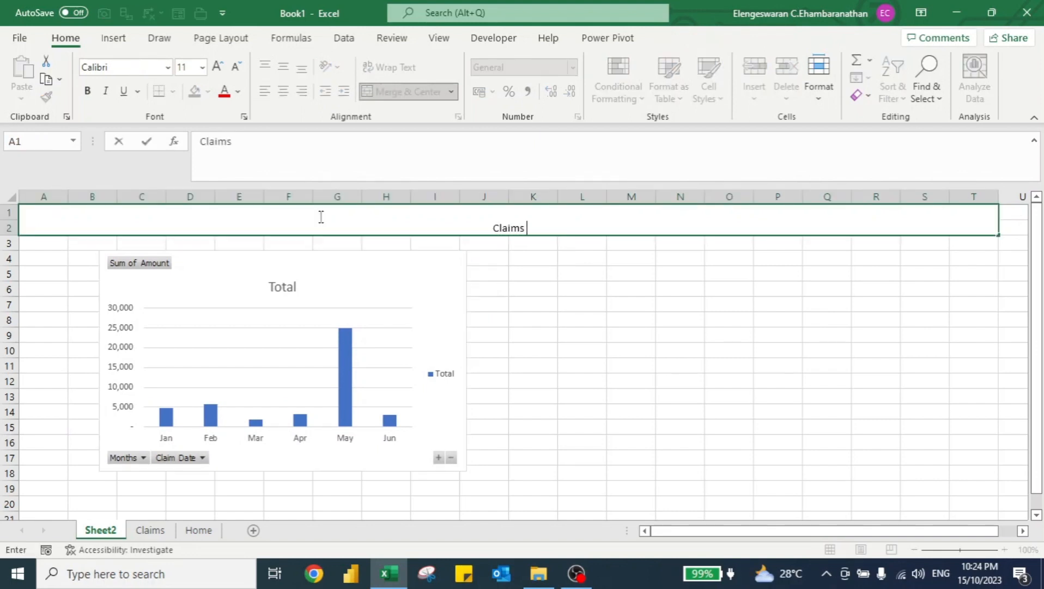
text(as of)
text(YTD FY2023)
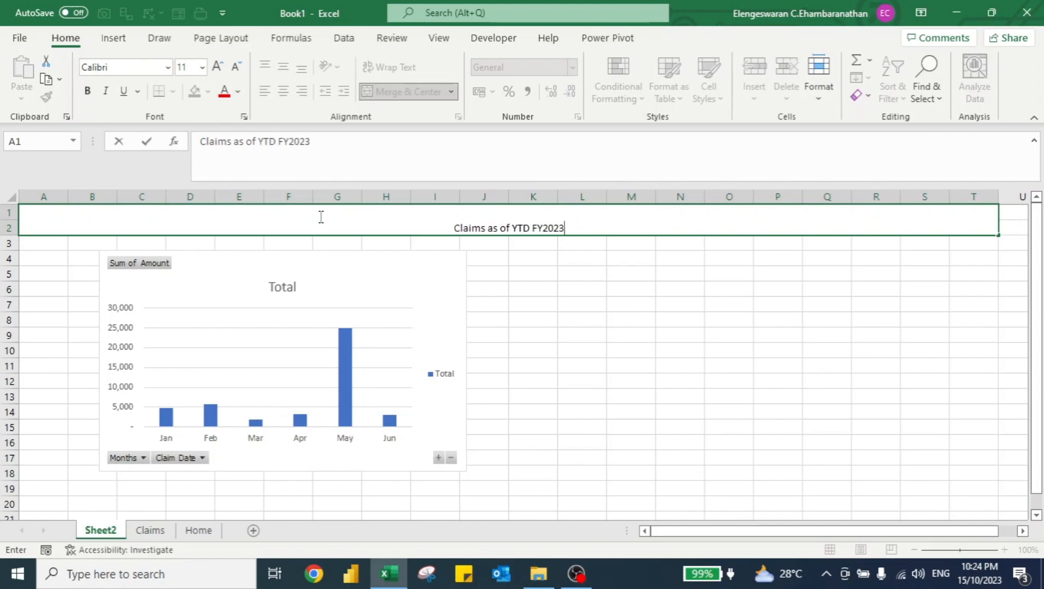
click(320, 217)
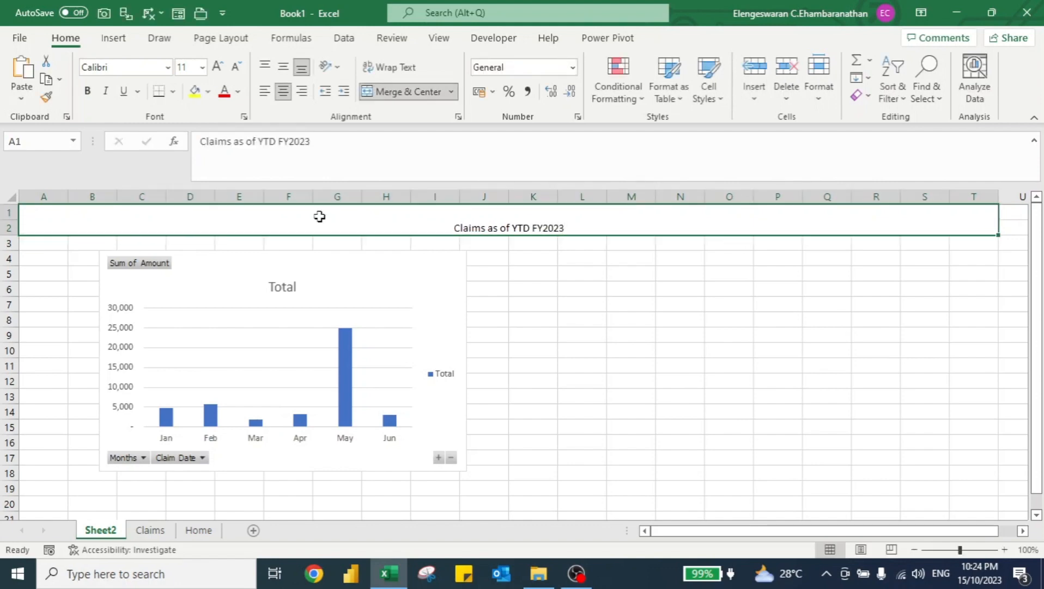
Align the title to the vertical middle and set its font size to 30.
click(283, 67)
click(189, 70)
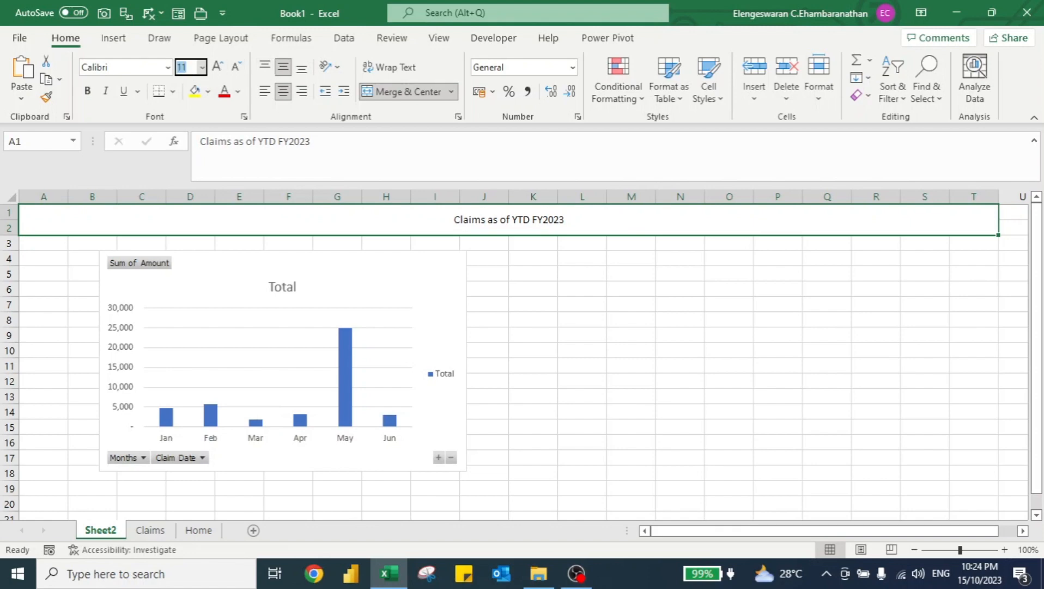
text(30)
key(Return)
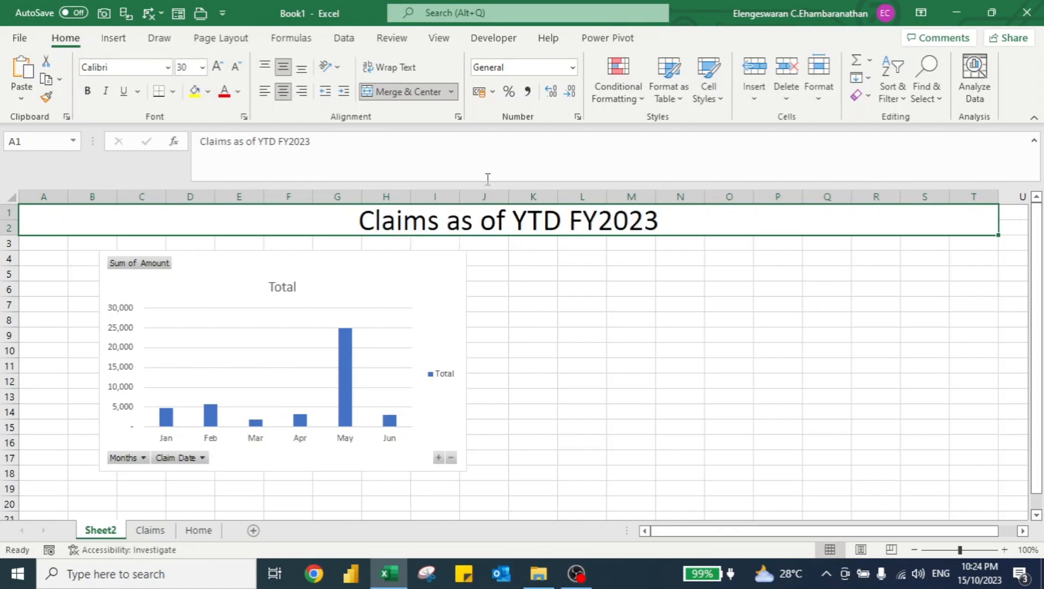
Give the title a dark blue fill and make its font white and bold.
click(206, 91)
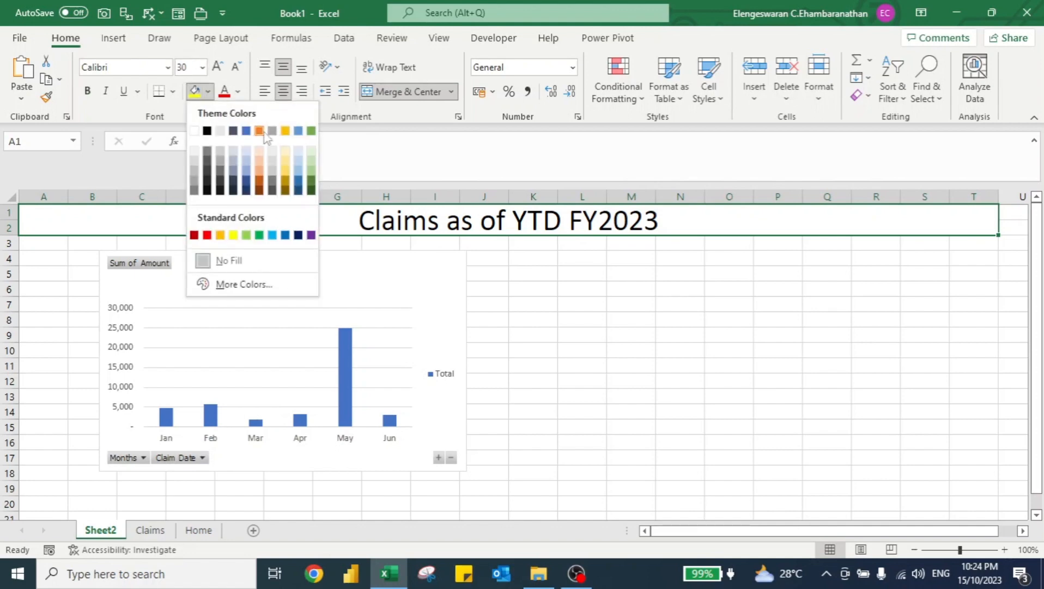
click(246, 182)
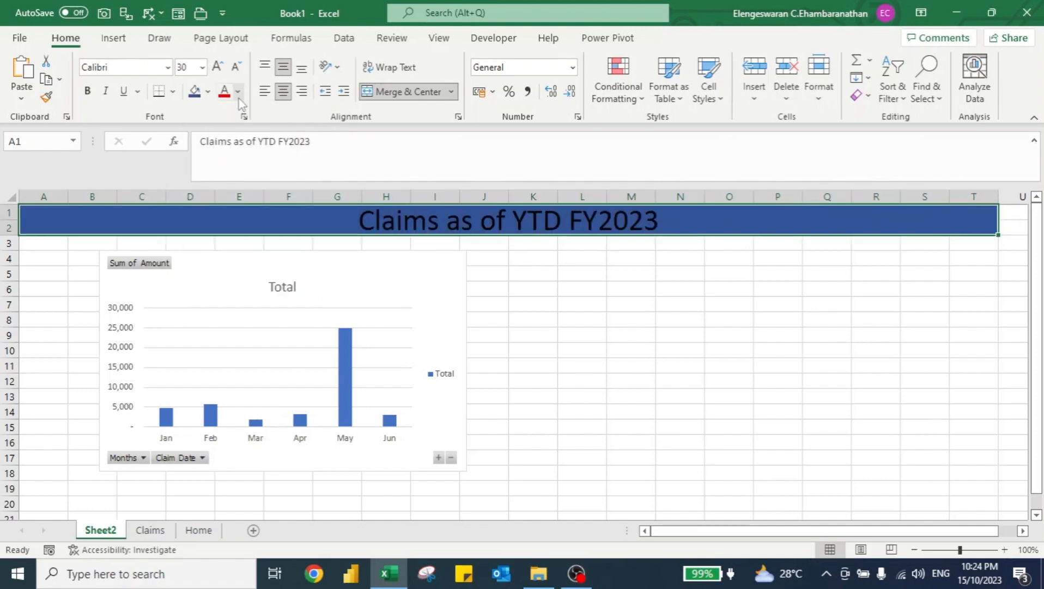
click(237, 92)
click(226, 155)
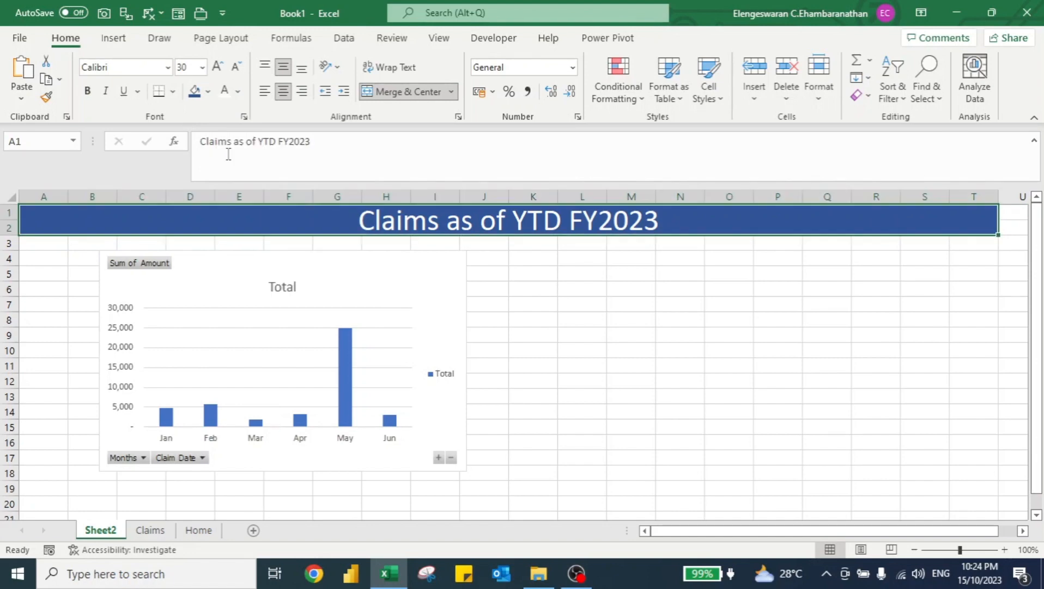
key(ctrl+b)
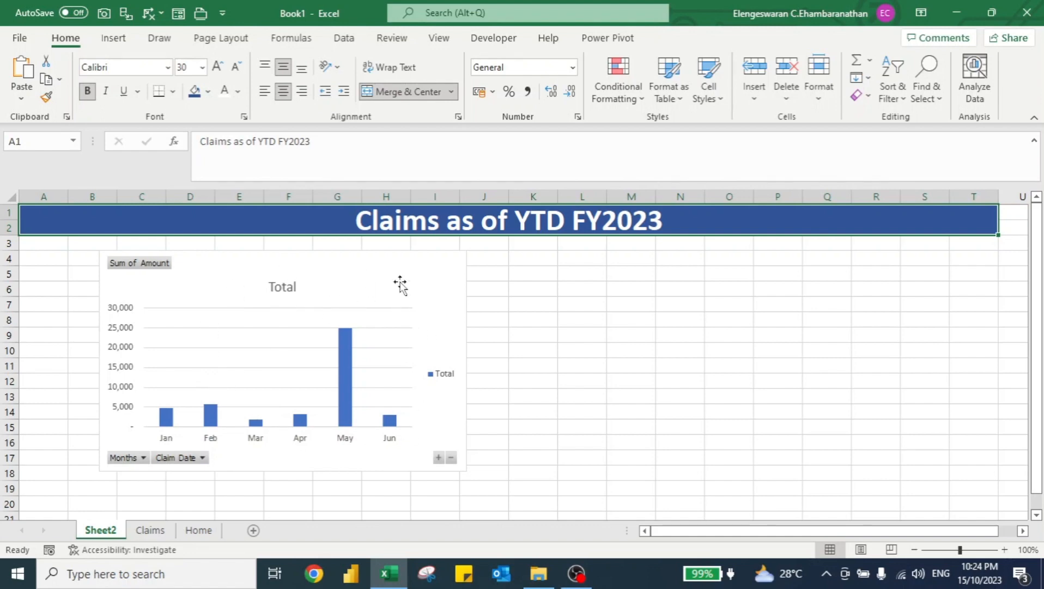
Remove the legend and gridlines from the PivotChart and add data labels.
click(414, 263)
click(481, 261)
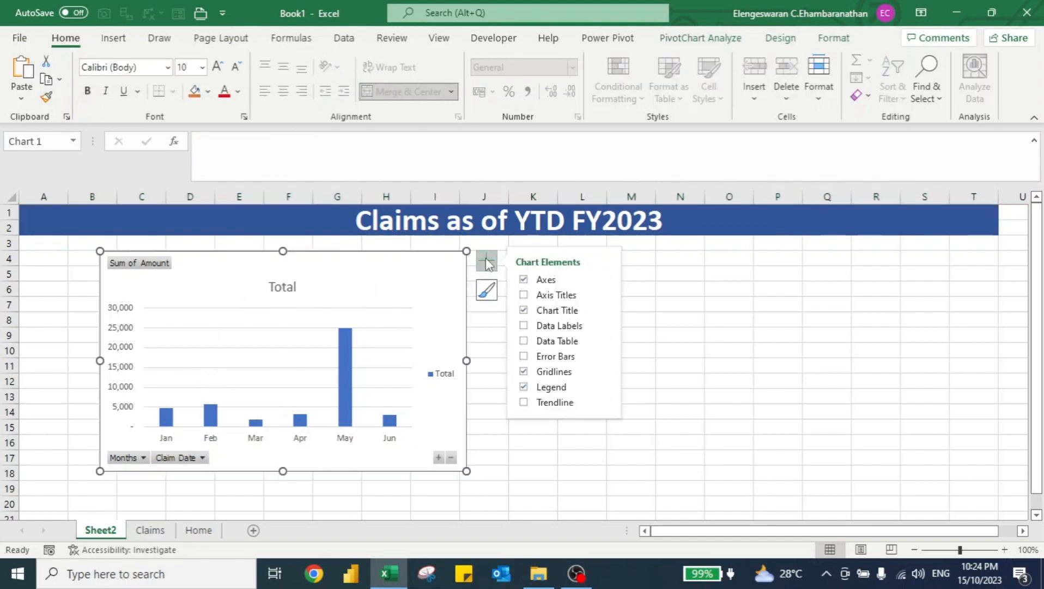
click(523, 387)
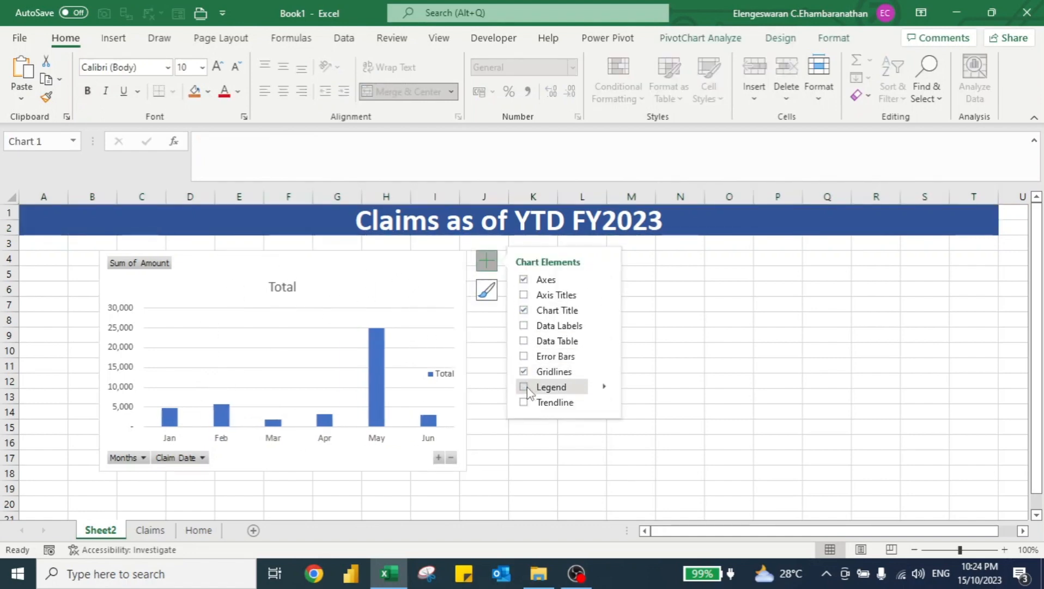
click(524, 373)
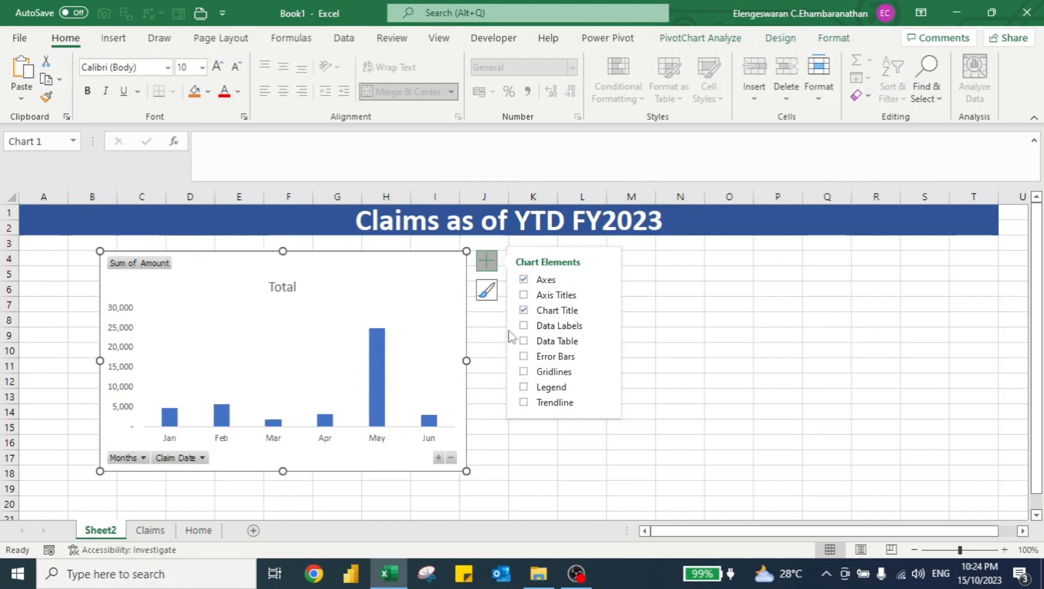
click(523, 327)
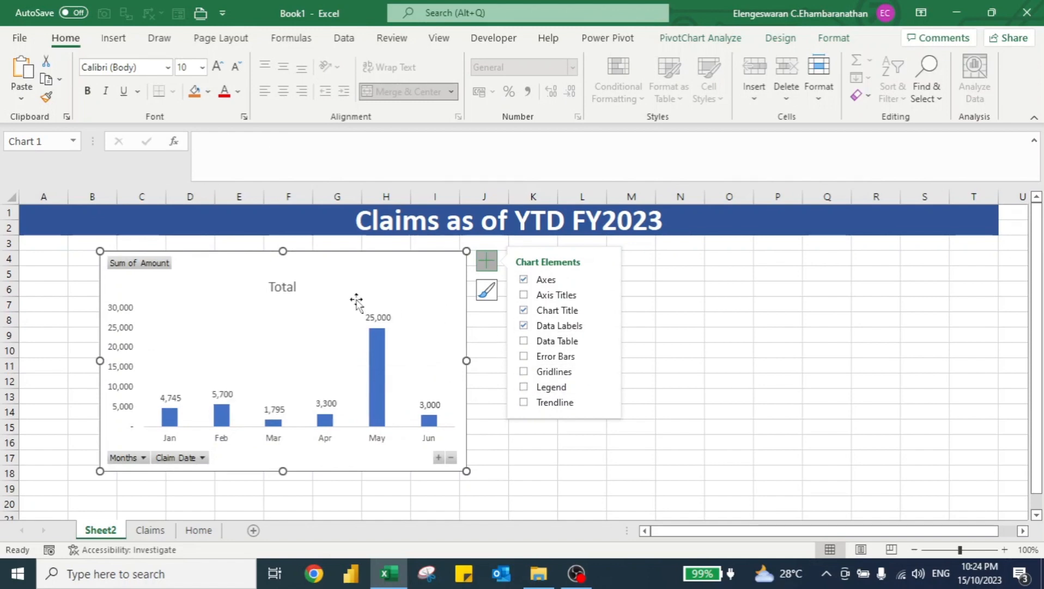
Hide all field buttons on the chart, remove the chart title and delete the vertical axis.
right_click(154, 266)
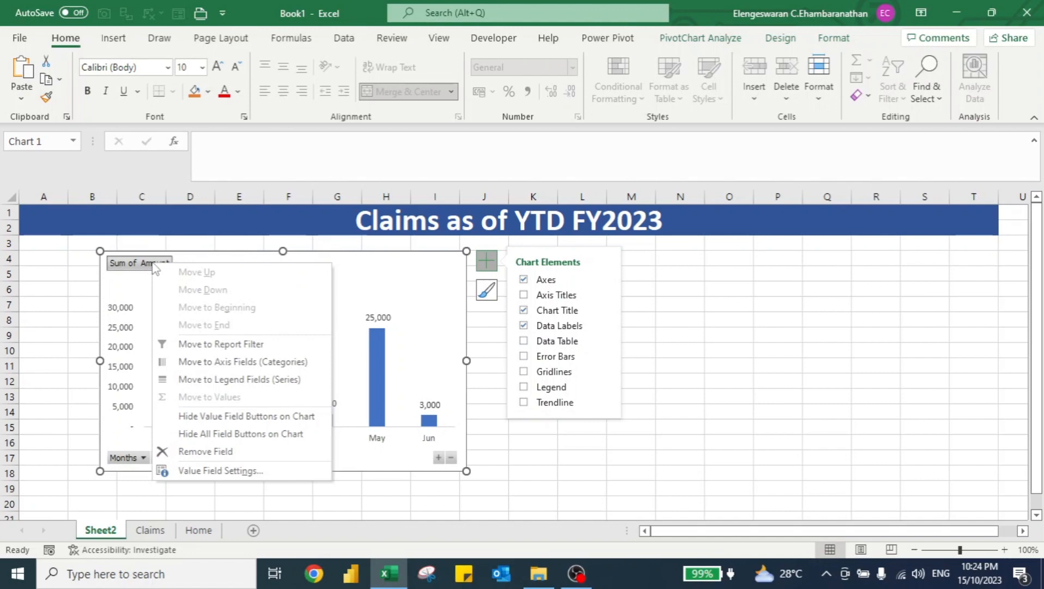
click(233, 434)
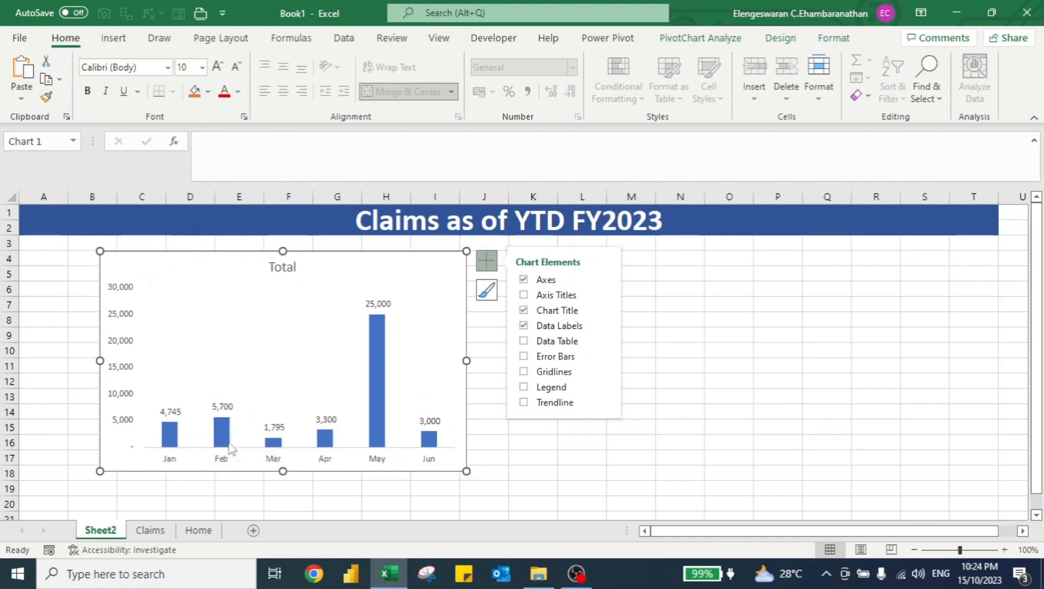
click(524, 310)
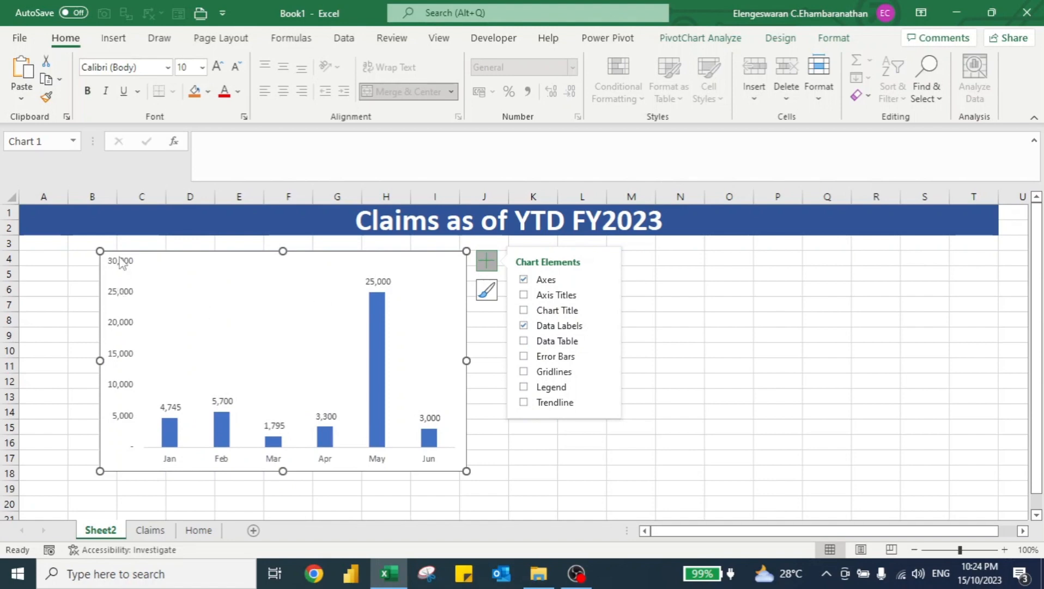
click(120, 294)
key(Delete)
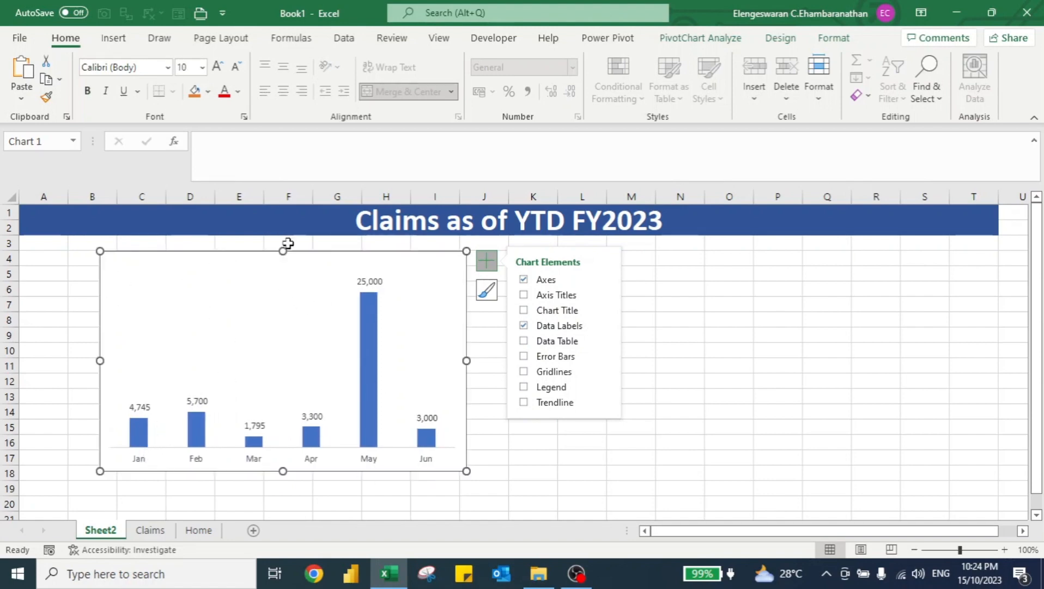
Move the chart just under the title and resize it to span the title width, about rows 3 to 12.
drag(246, 255, 182, 243)
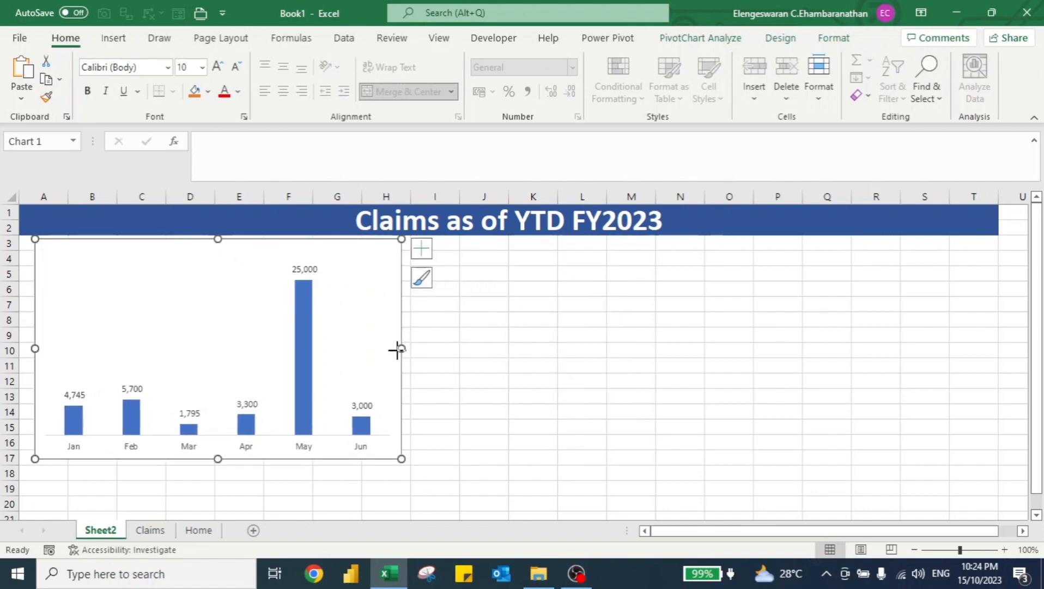
drag(397, 349, 987, 321)
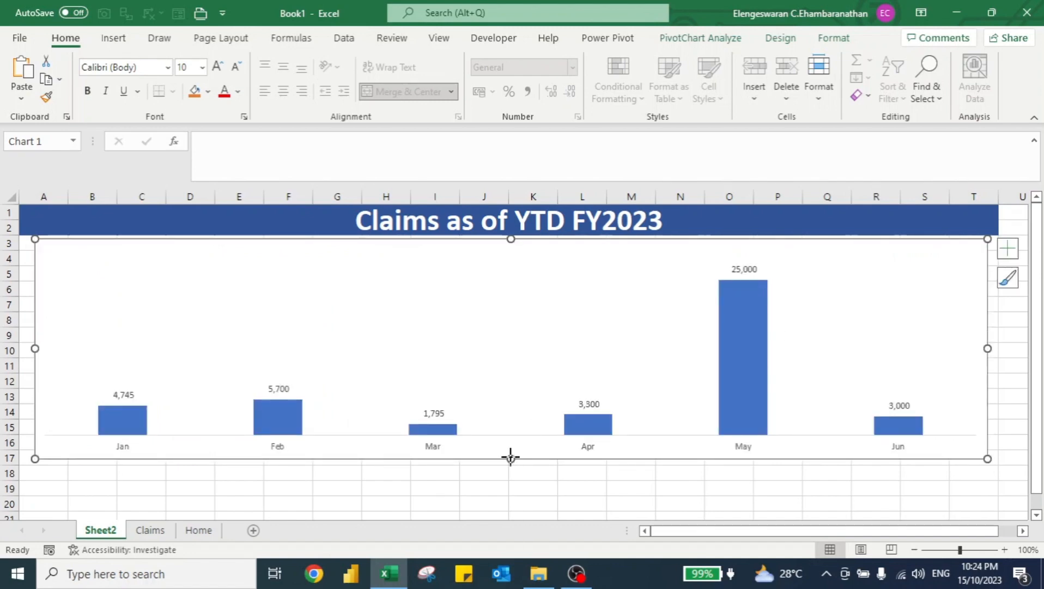
drag(510, 457, 511, 384)
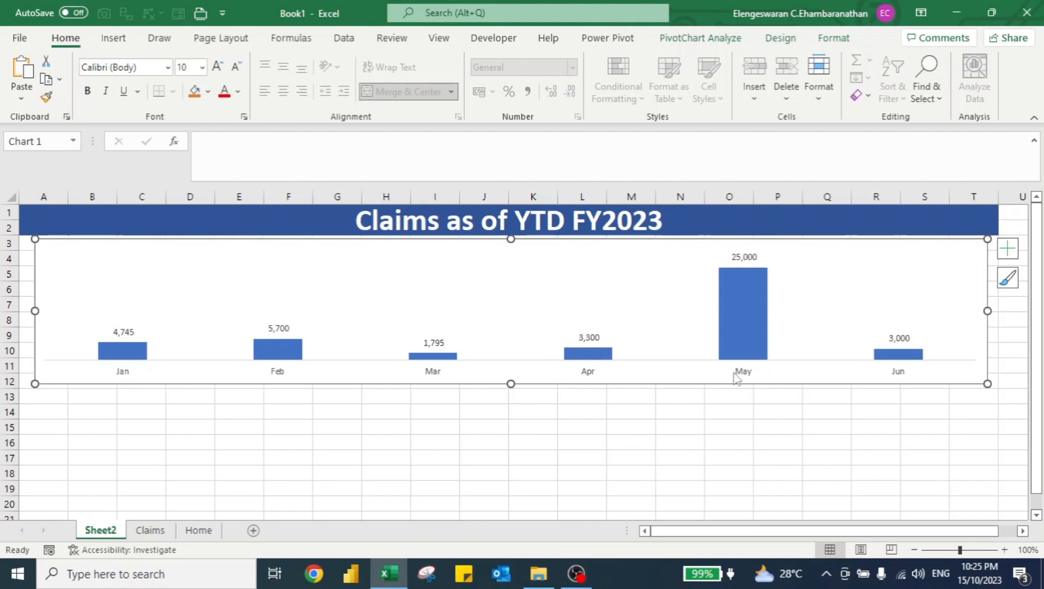
Copy the whole PivotTable on the Claims sheet and paste a duplicate starting at cell D2.
click(155, 530)
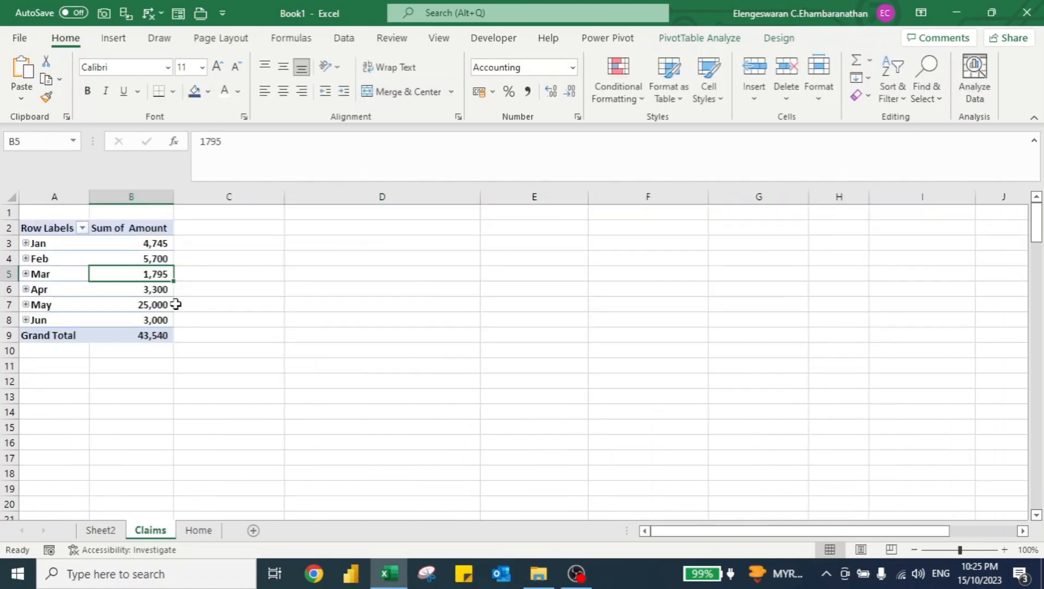
key(ctrl+Up)
key(ctrl+Left)
key(ctrl+shift+Down)
key(ctrl+shift+Right)
key(ctrl+c)
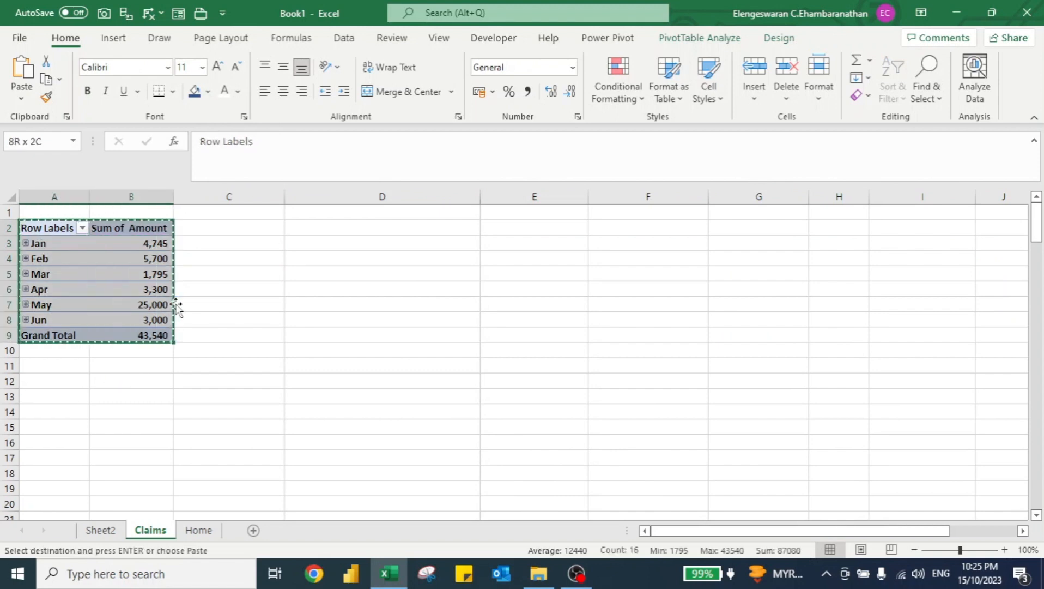
click(377, 232)
key(ctrl+v)
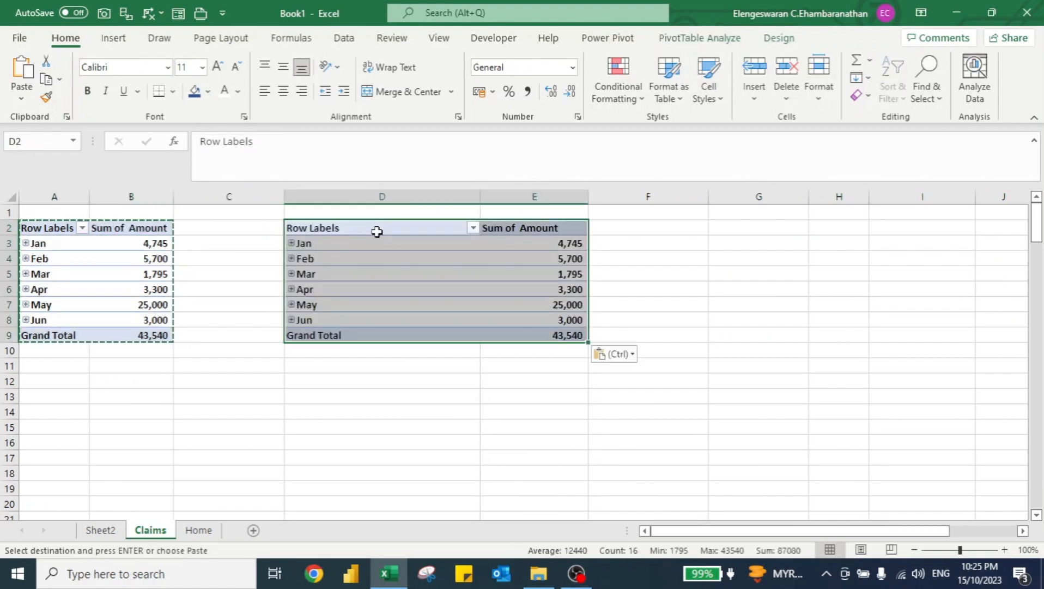
Remove the Claim Date and Months fields from the copied PivotTable so it shows only the Sum of Amount total.
click(704, 40)
click(951, 61)
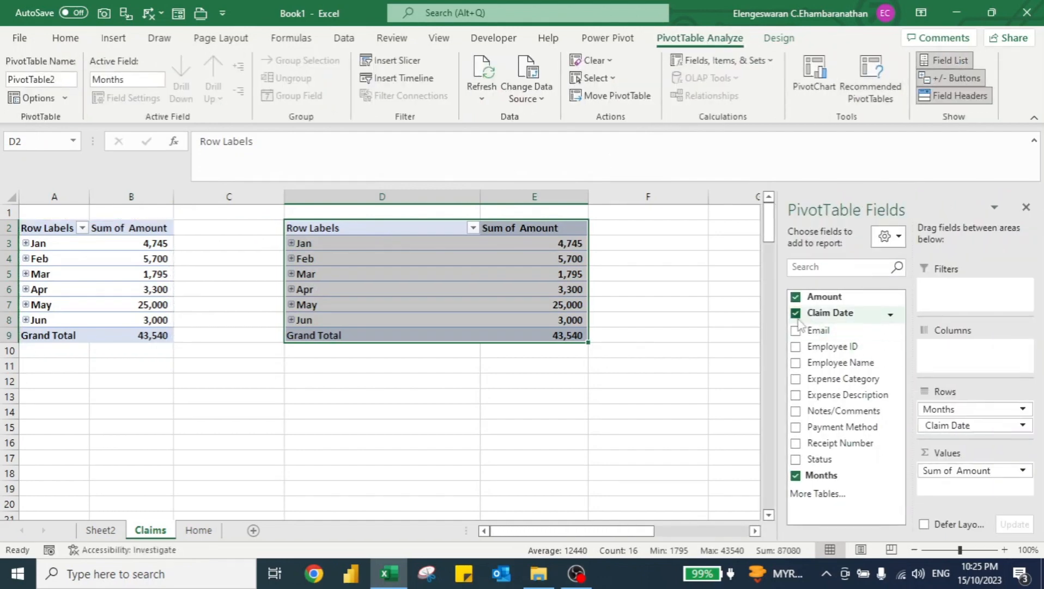
click(797, 315)
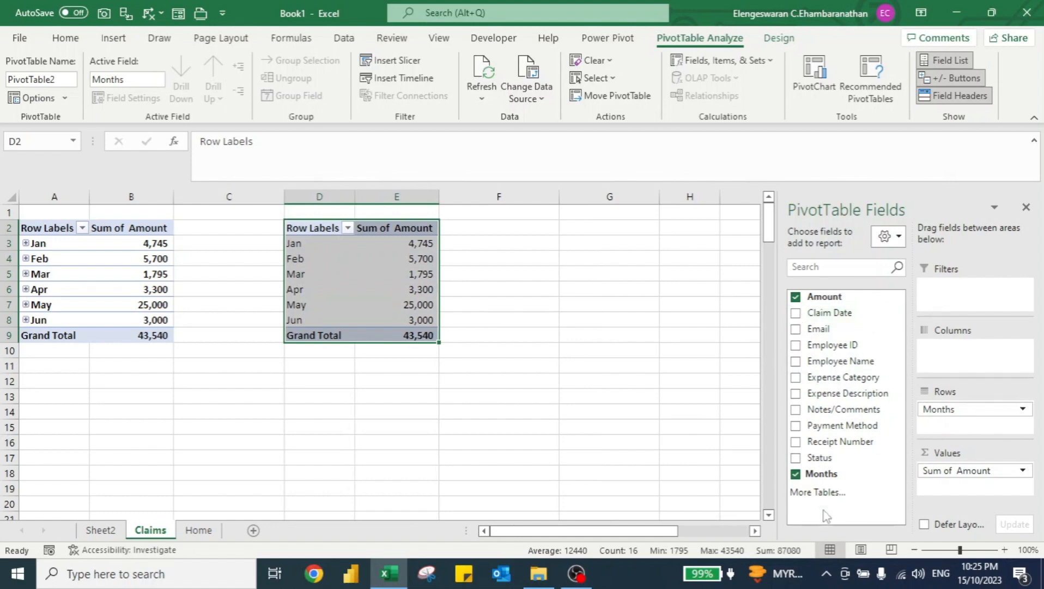
click(796, 475)
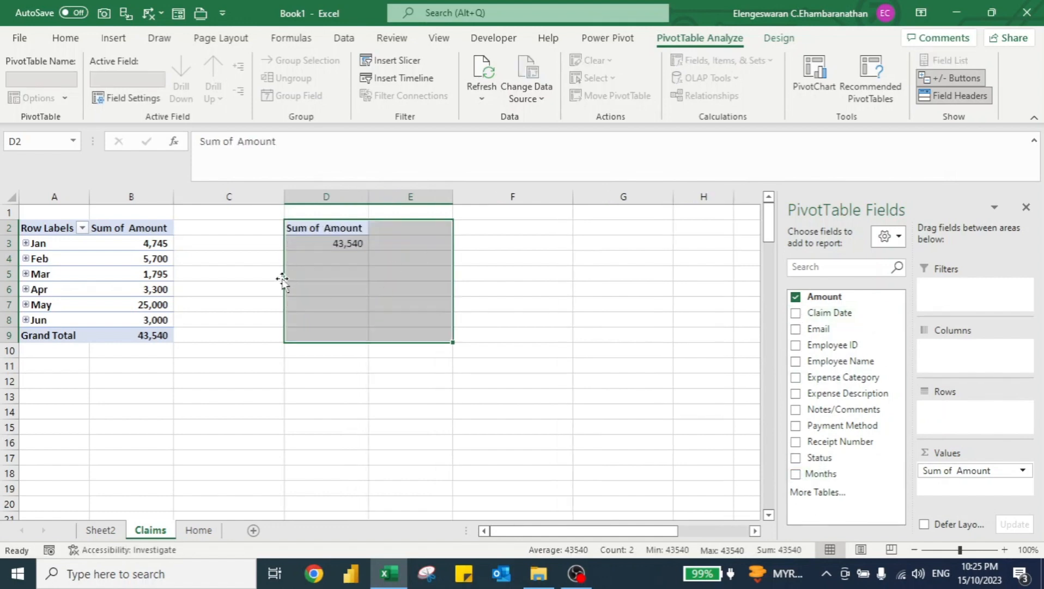
Enter the text "The claims as of YTD FY2023 is RM" in cell F3.
click(359, 286)
key(Up)
key(Up)
key(Up)
key(Right)
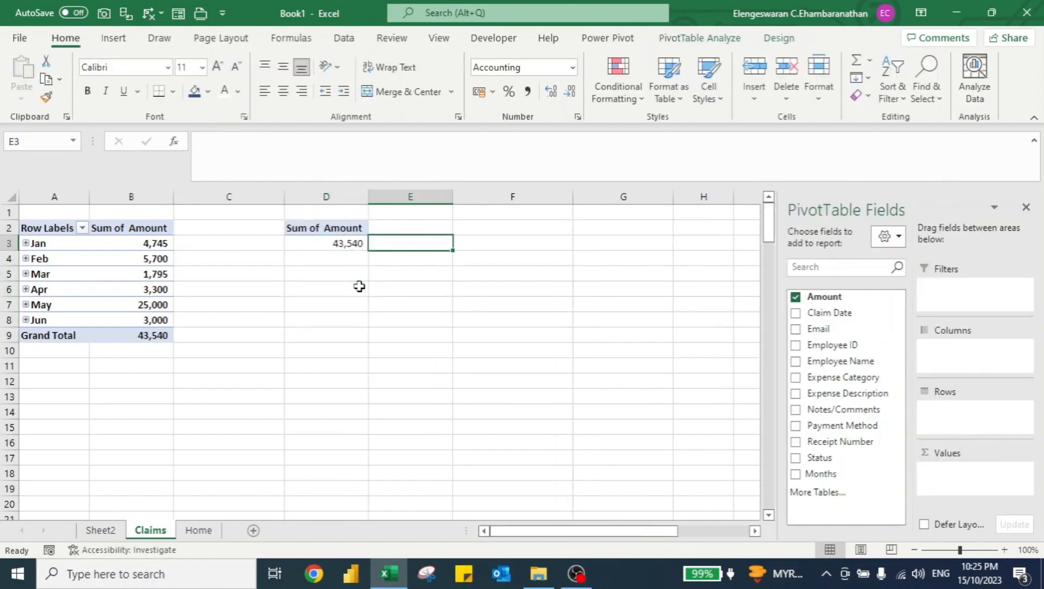
key(Right)
text(The c)
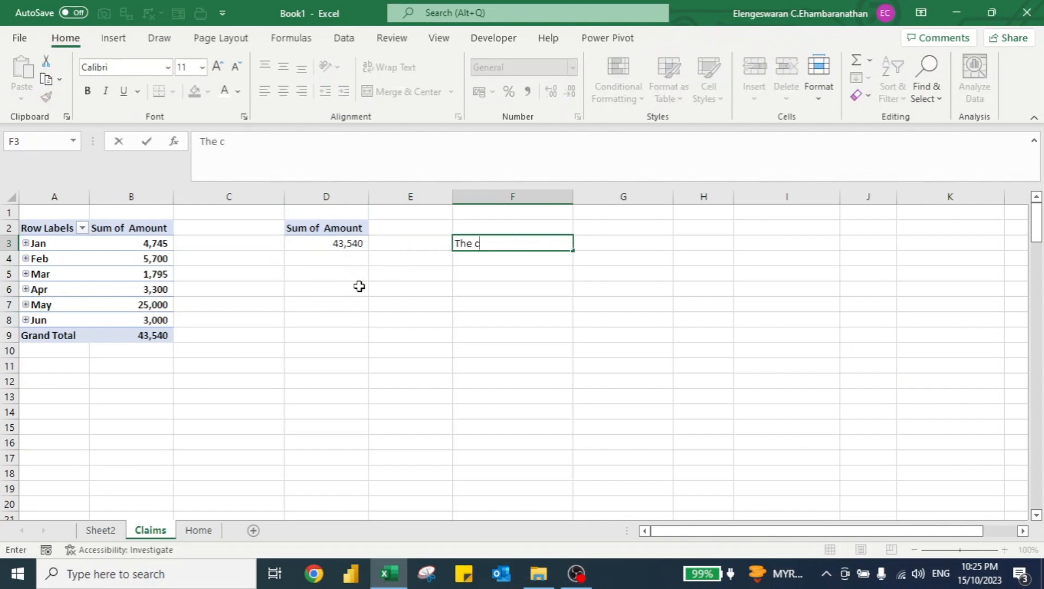
text(laims as of YTD F)
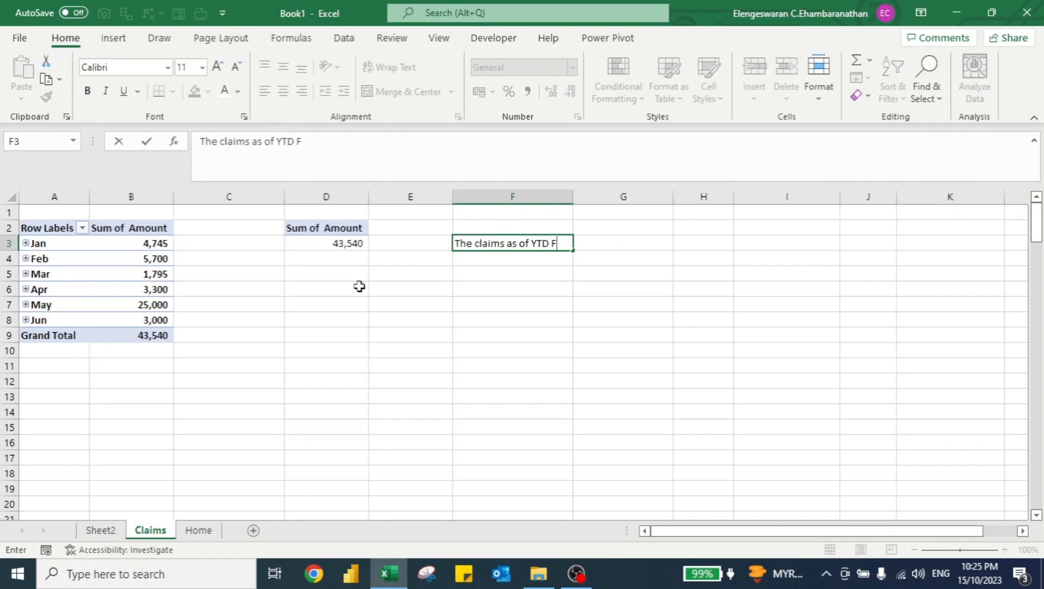
text(Y2023 is RM)
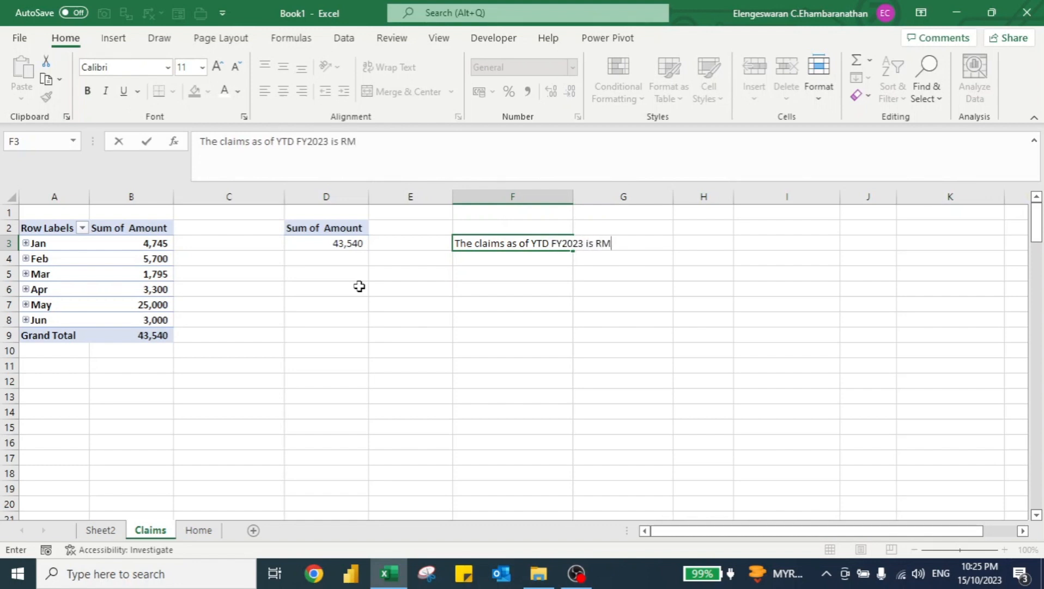
key(Return)
In F4, enter a formula joining the F3 text with the total in D3: =F3&D3.
text(=)
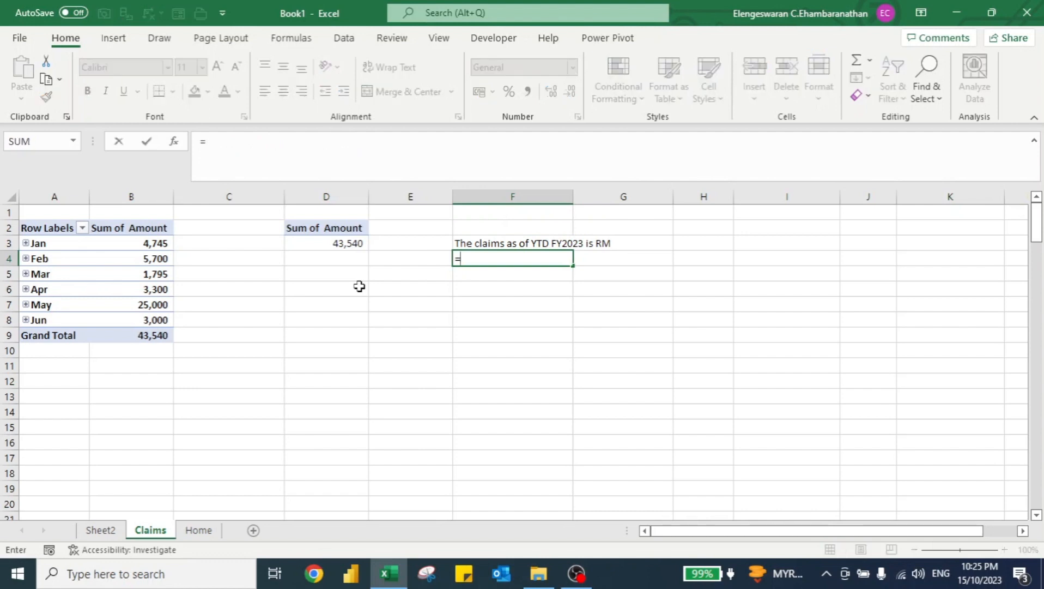
key(Up)
text(&)
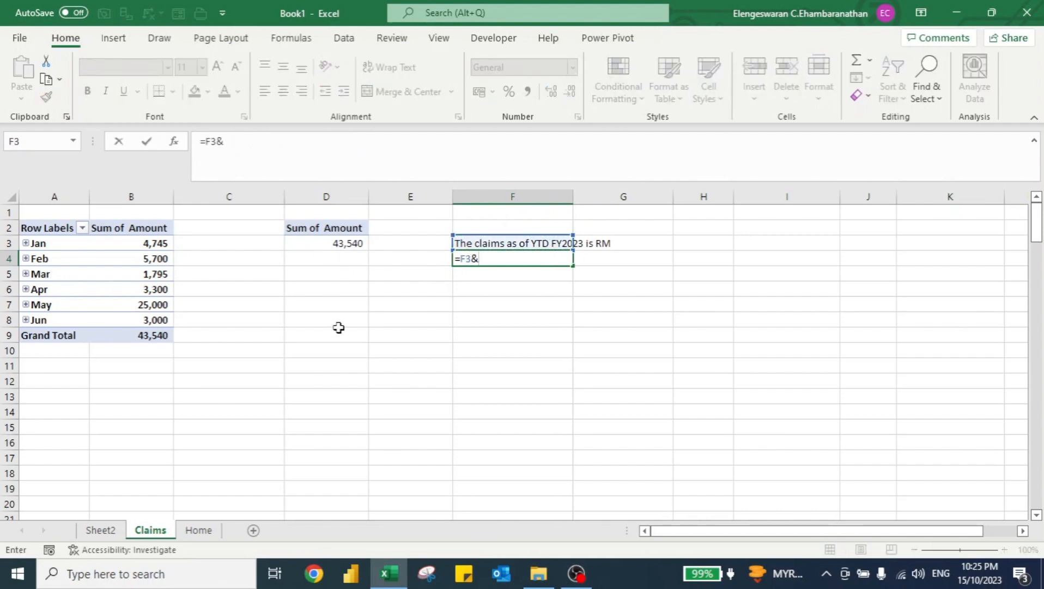
text(D3)
key(Return)
key(Up)
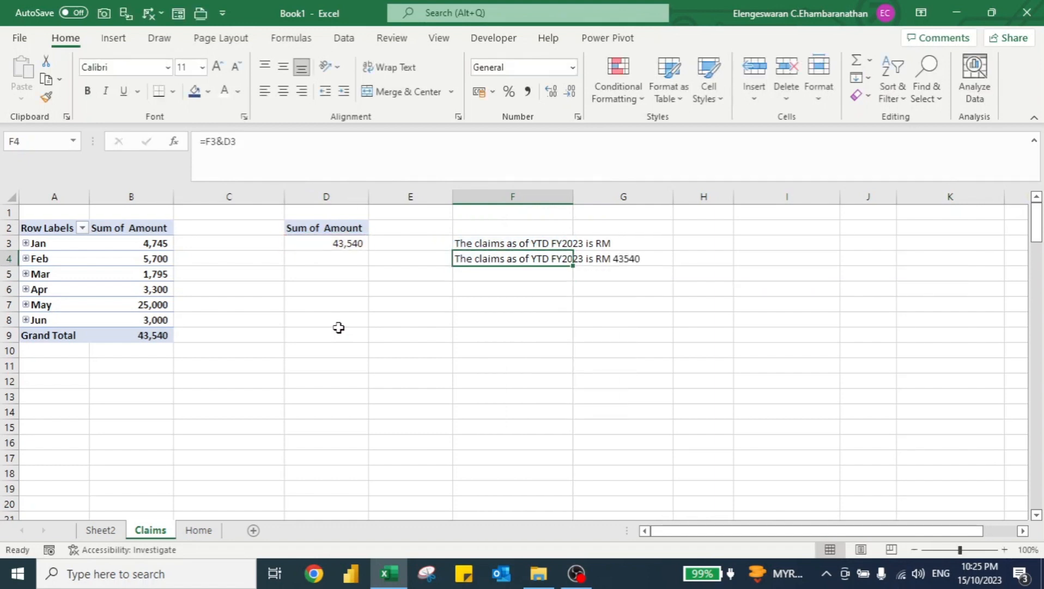
Rewrite F4's formula as =F3&TEXT(D3,"#,##") so the total shows with thousands separators.
key(Down)
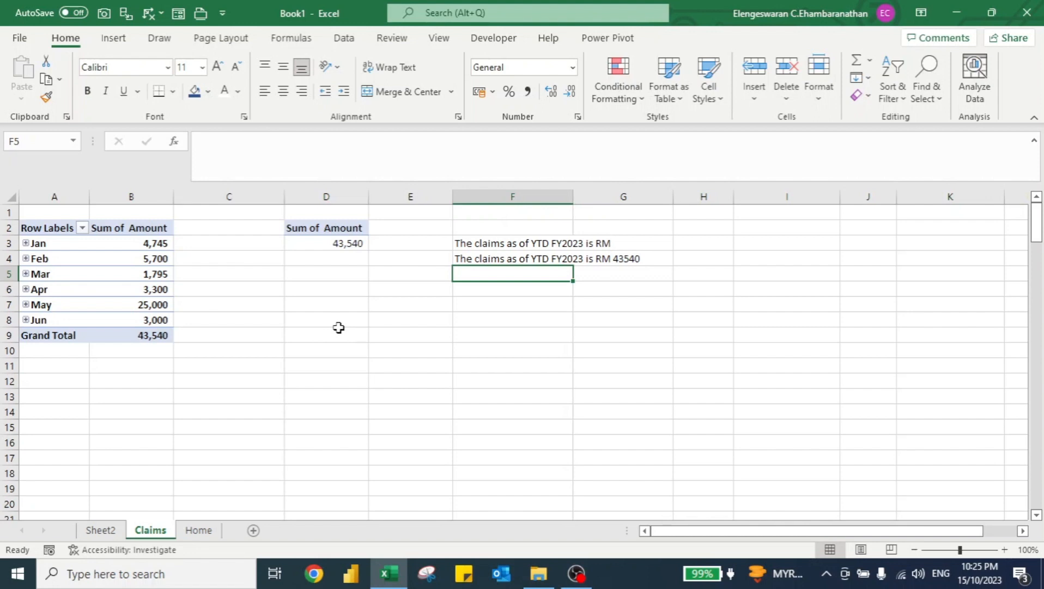
key(Up)
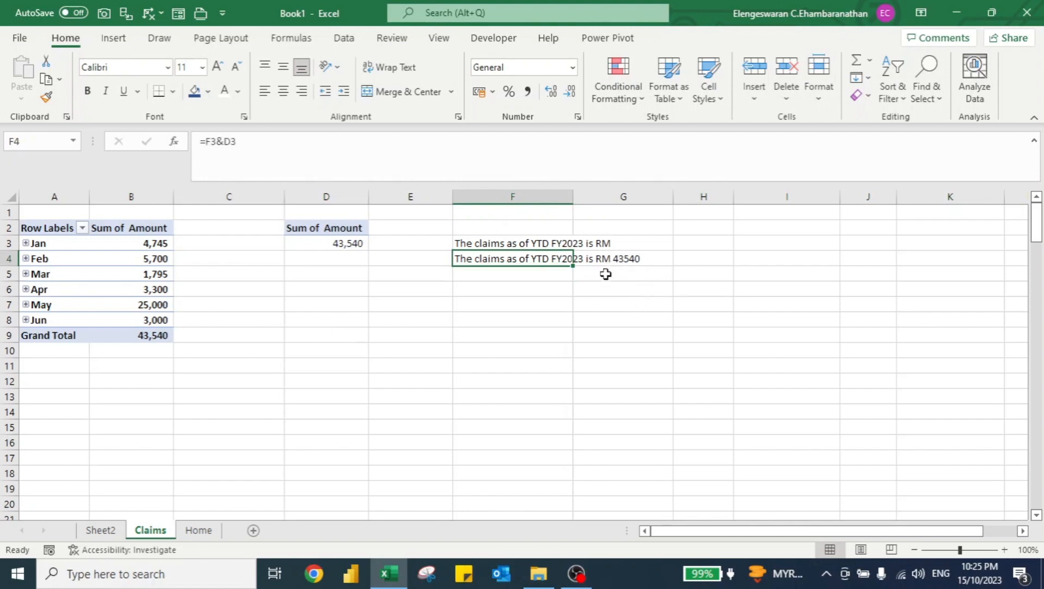
click(227, 141)
text(TEXT()
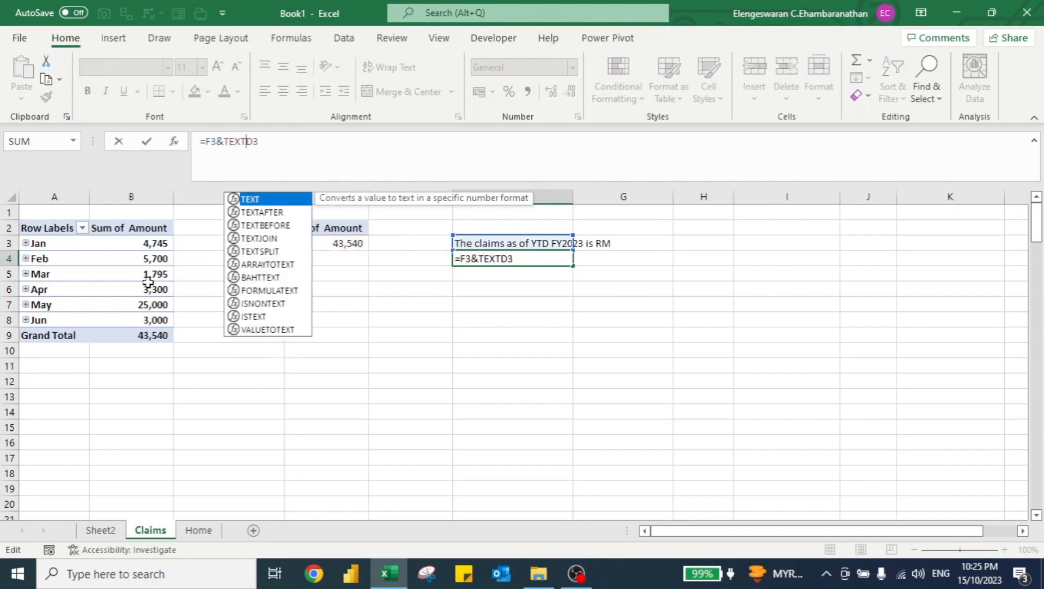
text(,)
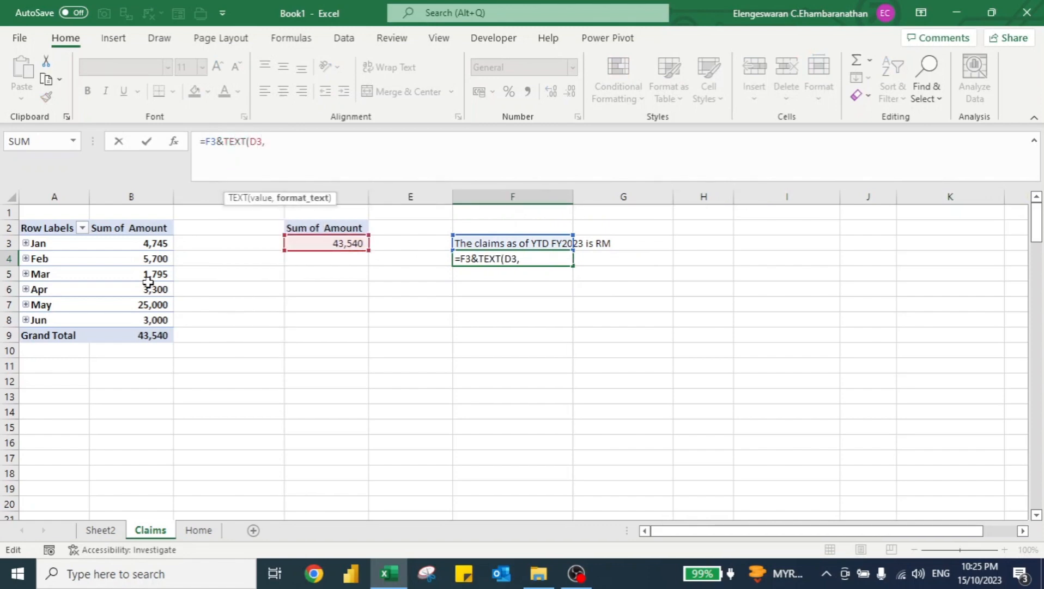
text("#)
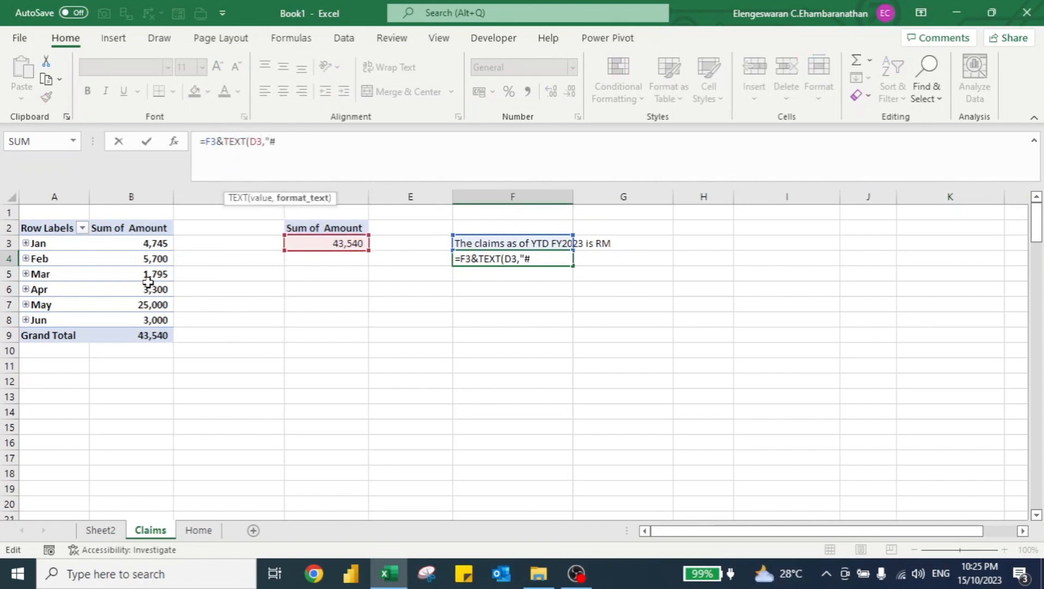
text(,##"))
key(Return)
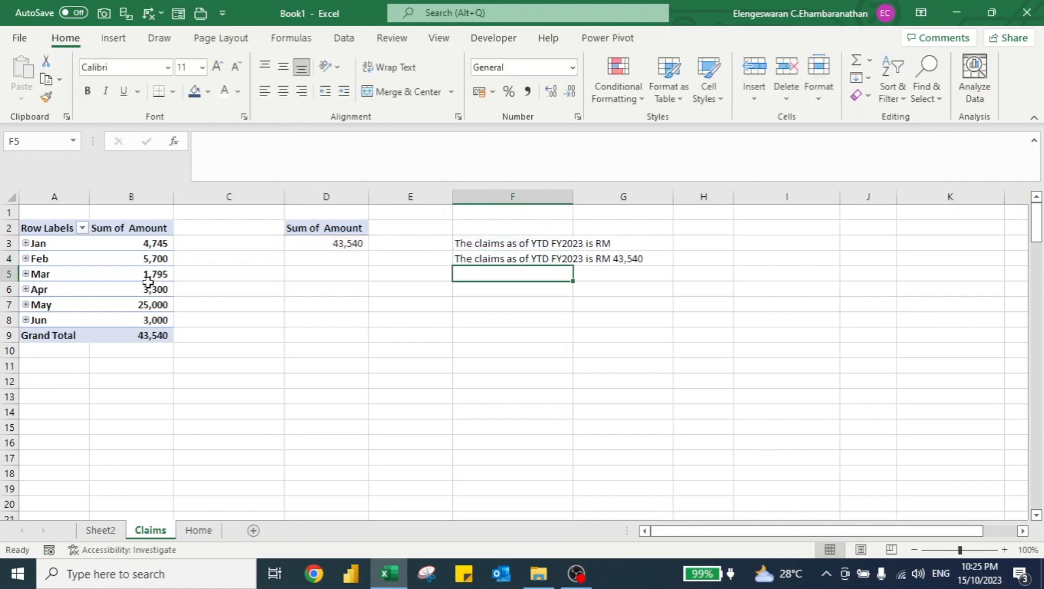
On Sheet2, draw a rectangle shape below the chart, about 1.91 cm tall and 31.67 cm wide.
key(ctrl+Page_Up)
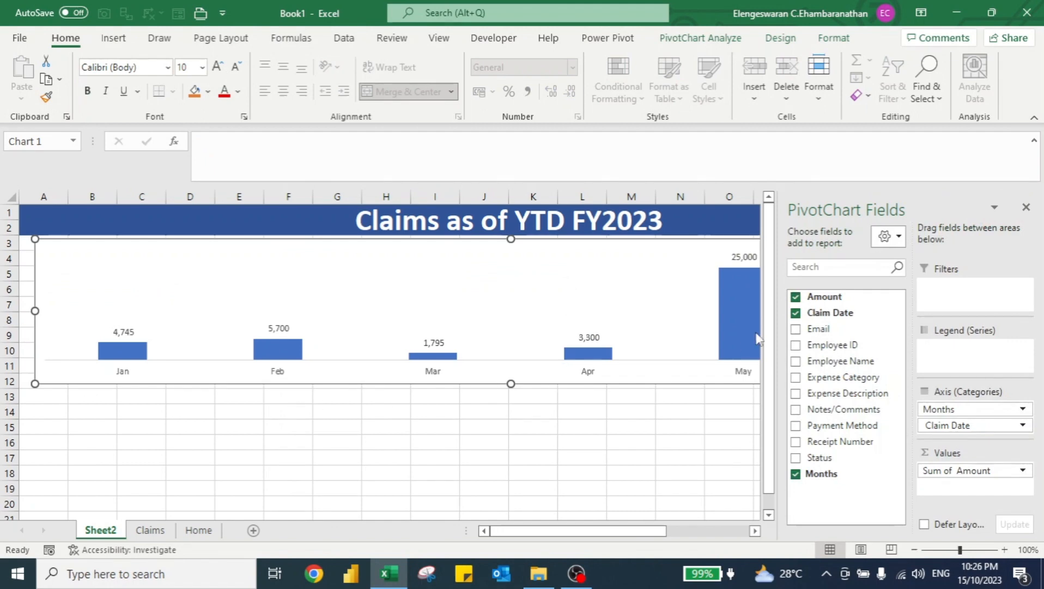
click(1025, 207)
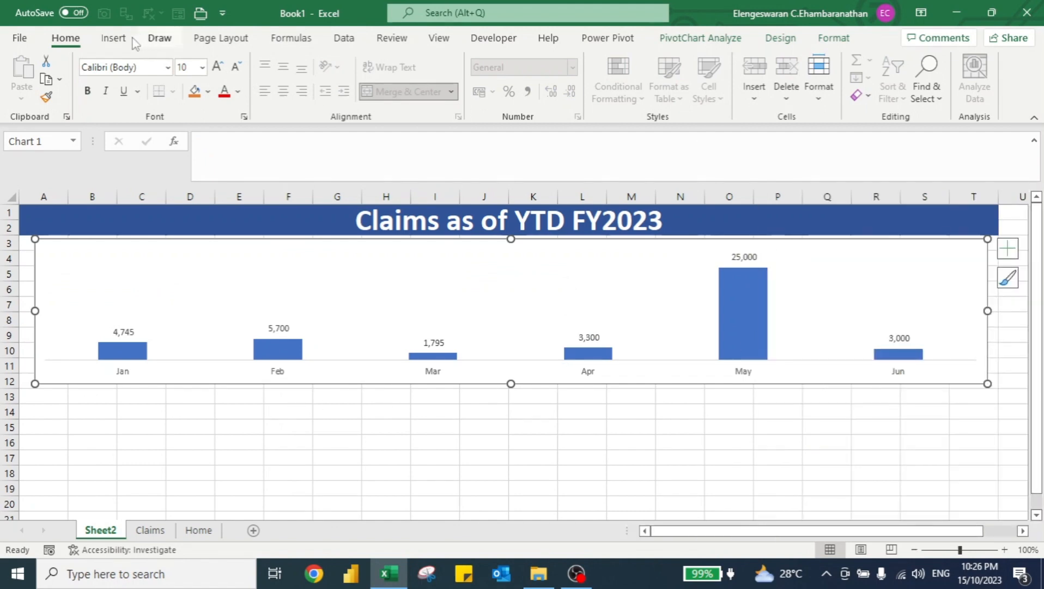
click(115, 42)
click(189, 96)
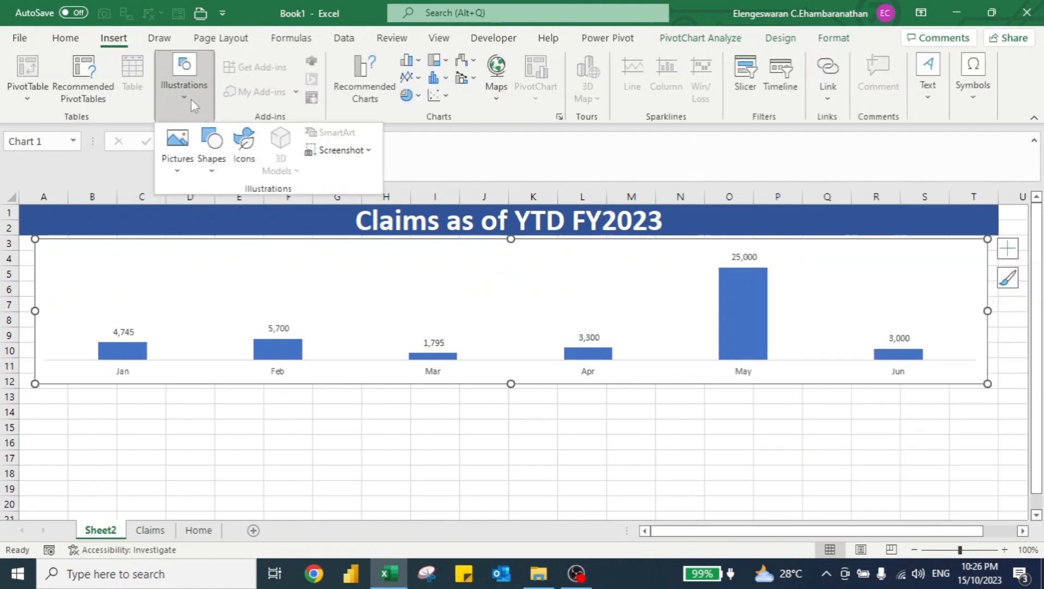
click(210, 150)
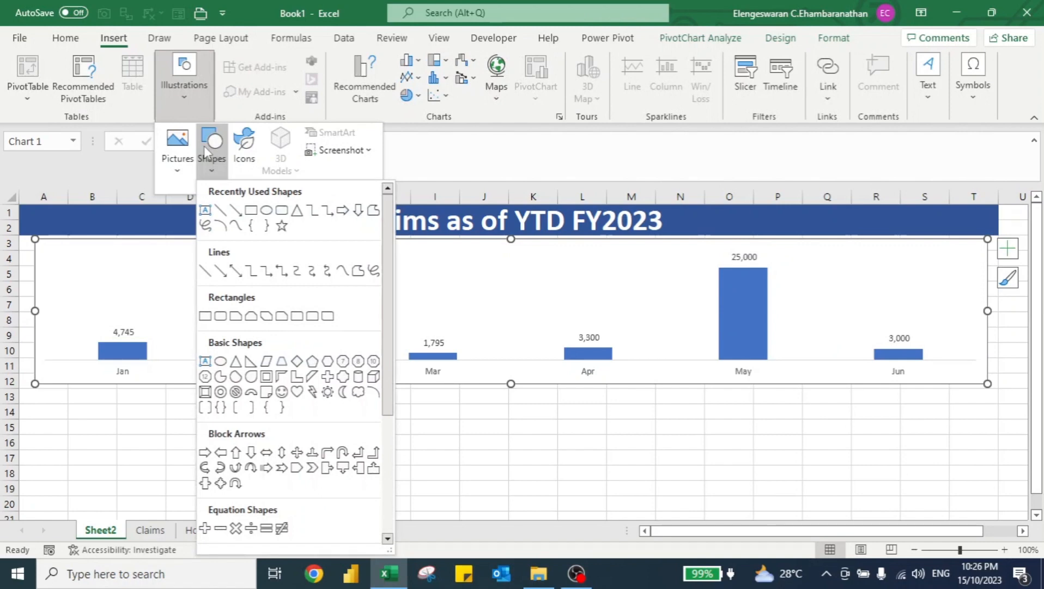
click(279, 210)
drag(62, 387, 980, 444)
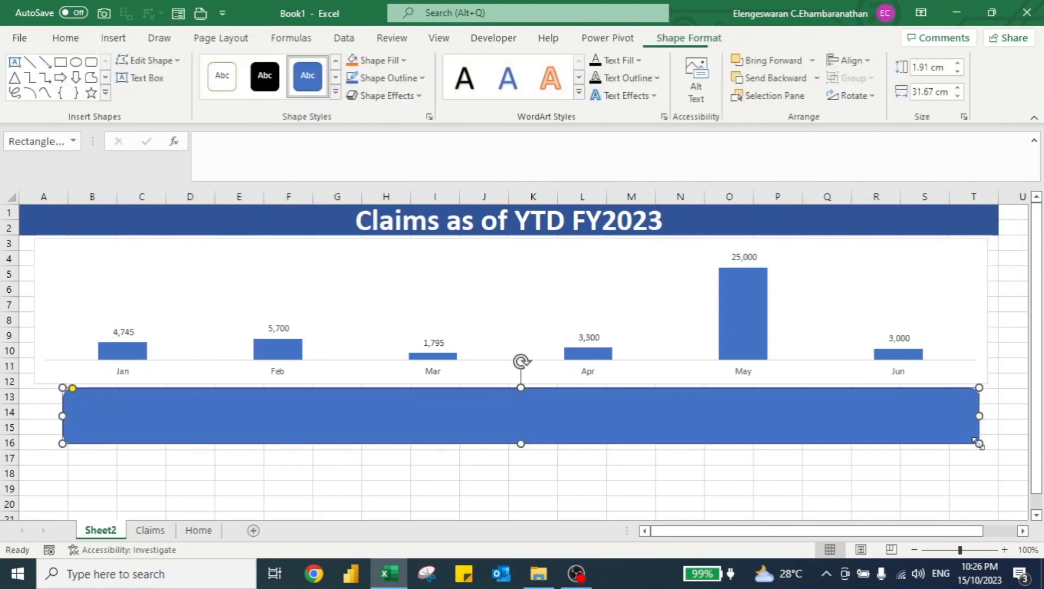
Link the rectangle's text to cell F4 on the Claims sheet (=Claims!F4).
click(395, 158)
text(=)
key(ctrl+Page_Down)
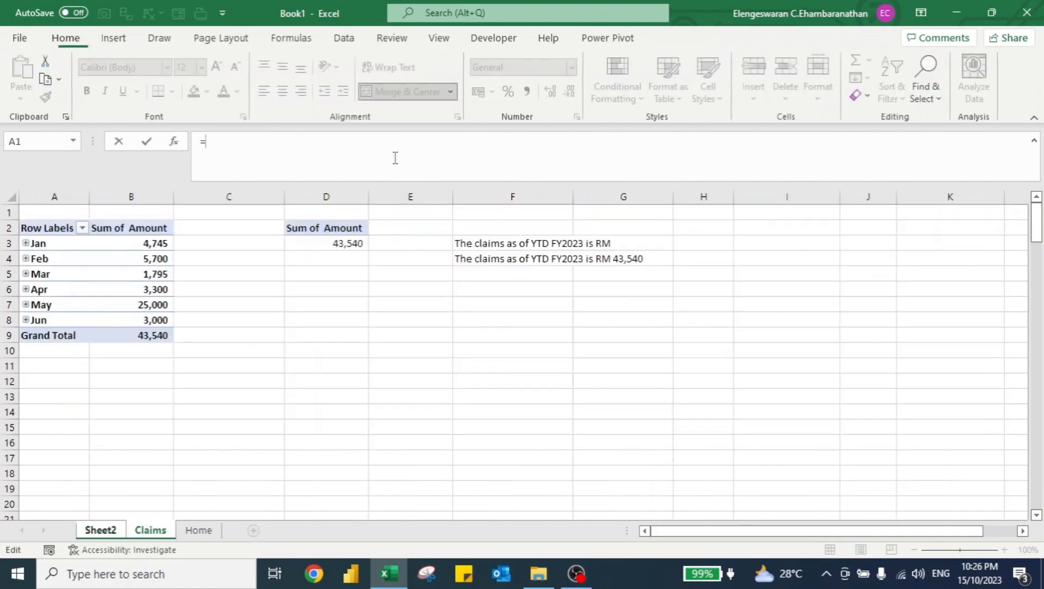
click(473, 262)
key(Return)
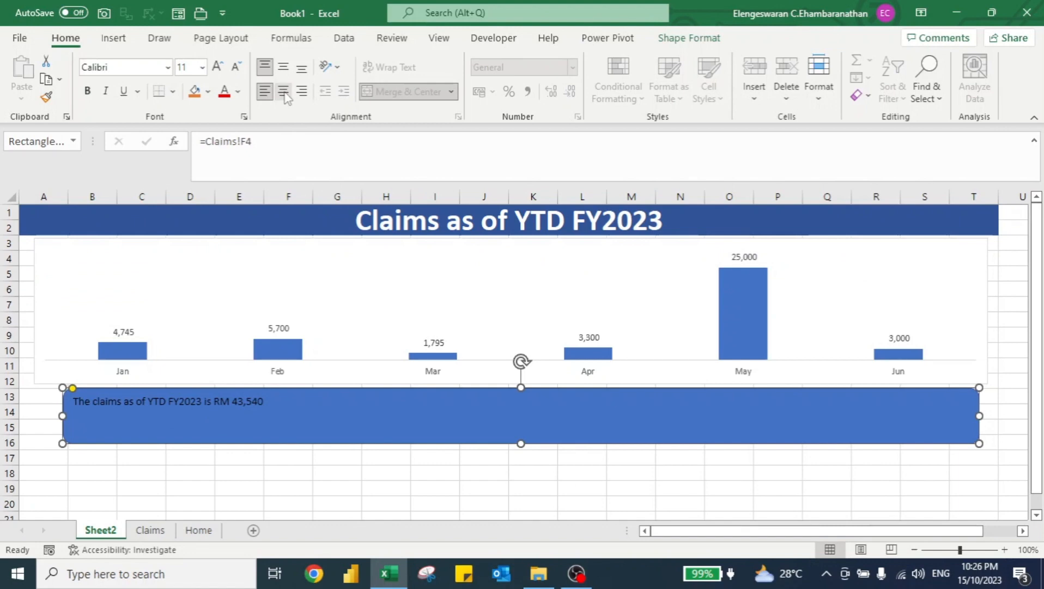
Center the rectangle's text vertically and horizontally and set its font size to 34.
click(283, 66)
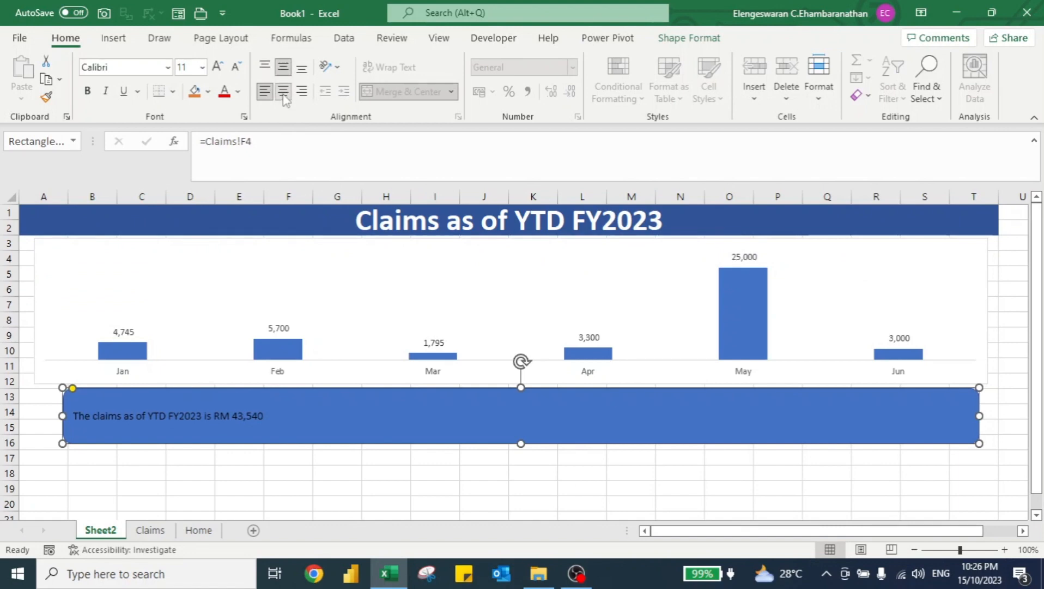
click(282, 91)
click(185, 68)
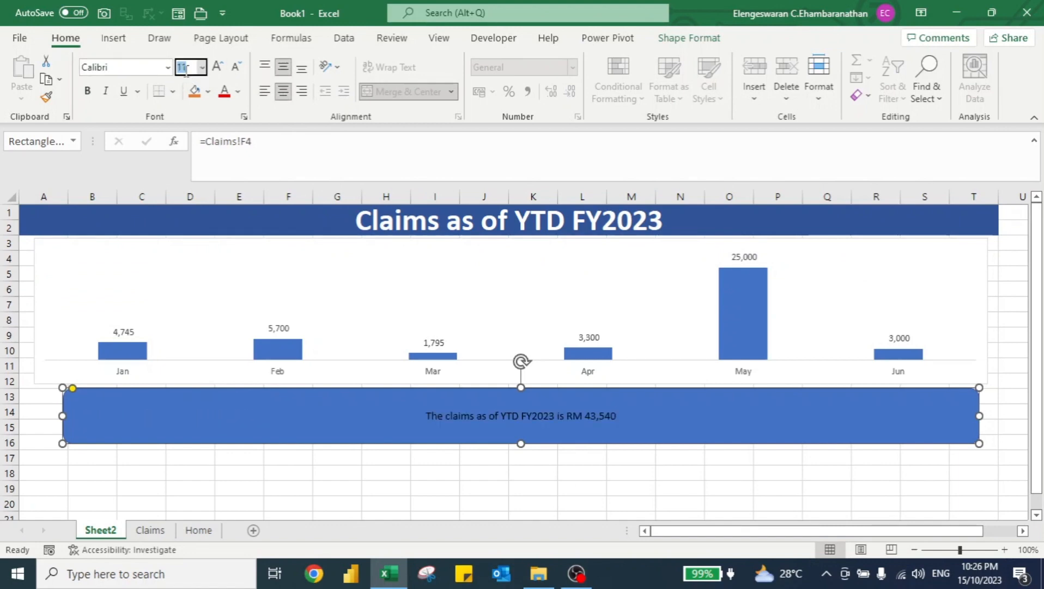
text(34)
key(Return)
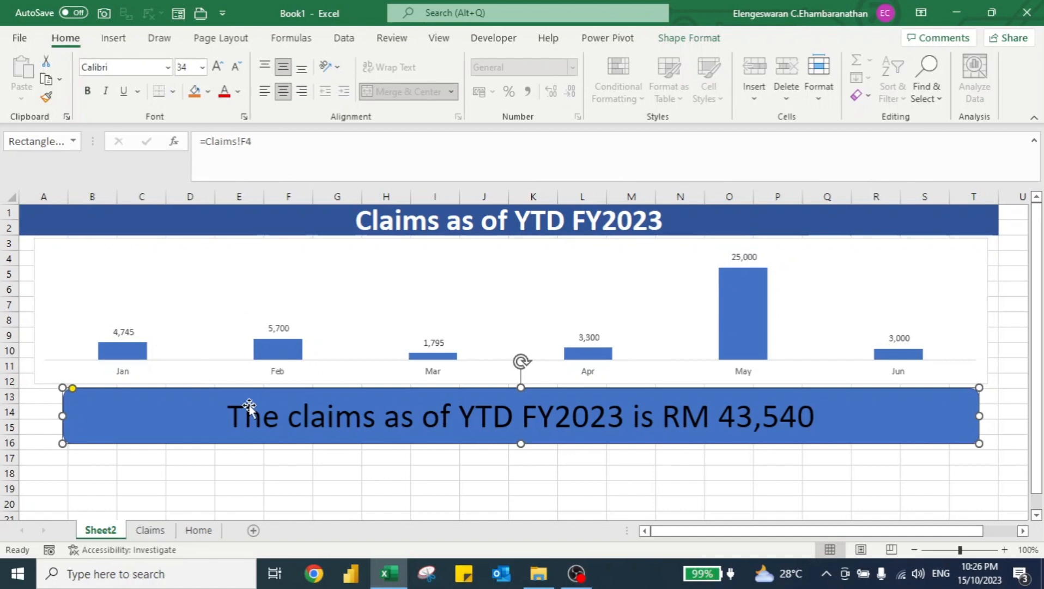
Open the Visual Basic editor and insert a new module into the workbook's project.
key(ctrl+Page_Down)
key(ctrl+Page_Up)
click(494, 38)
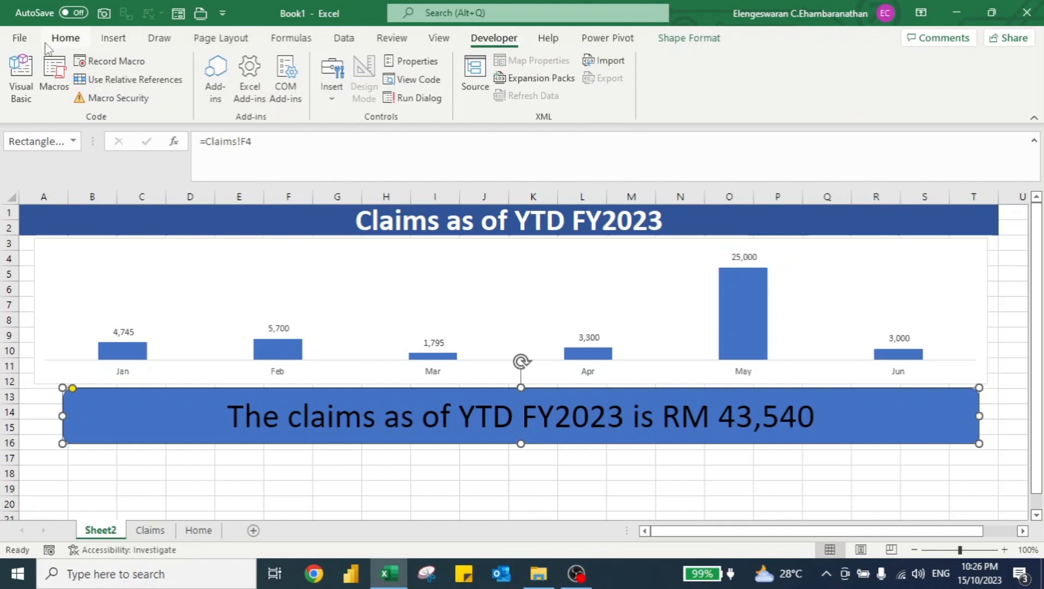
click(28, 66)
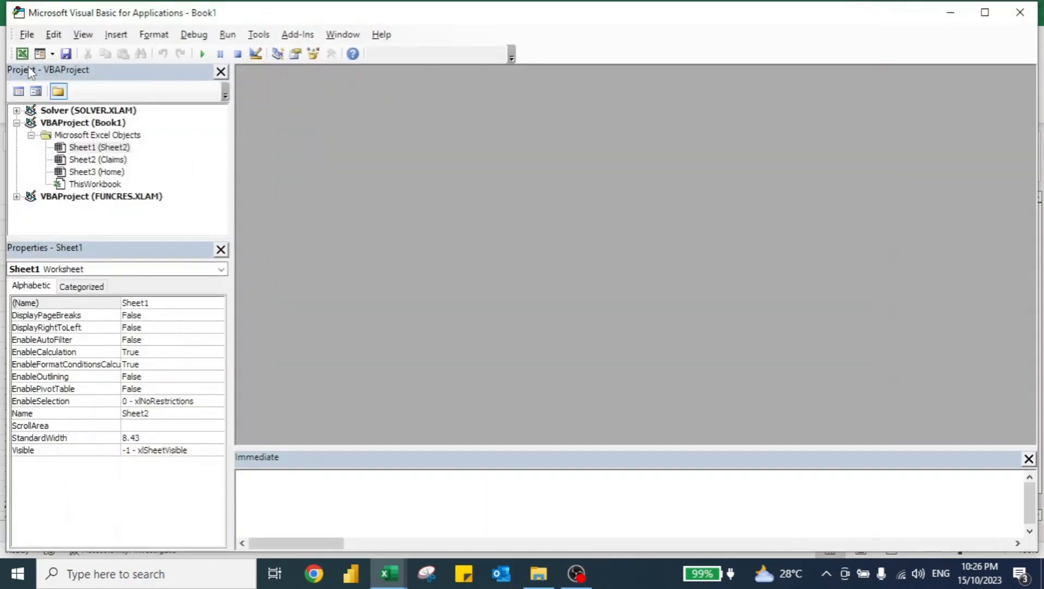
click(116, 34)
click(129, 87)
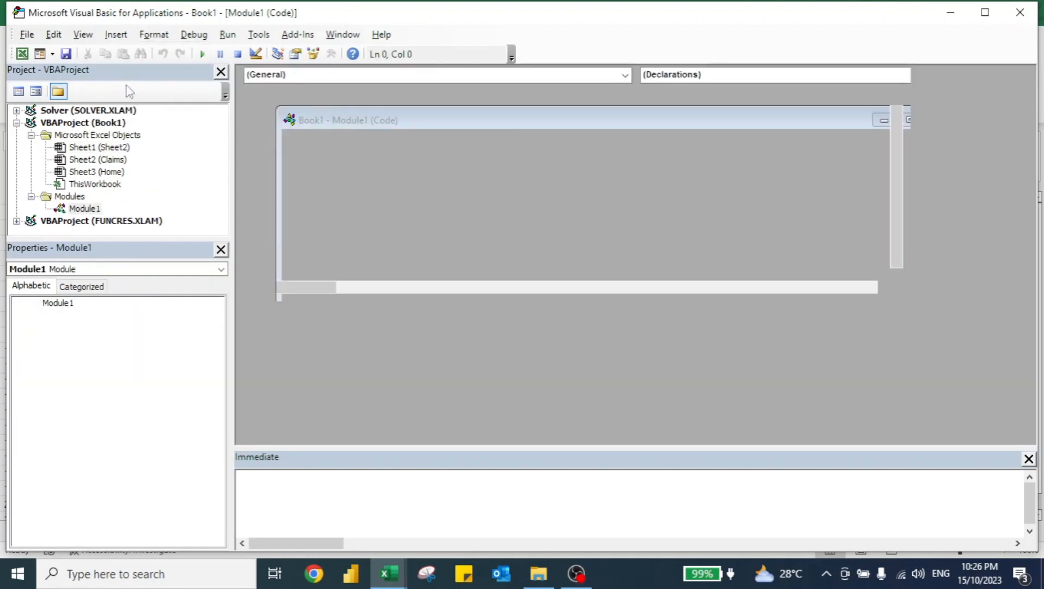
Start a macro named Update with Sub Update() in the new module.
text(sU)
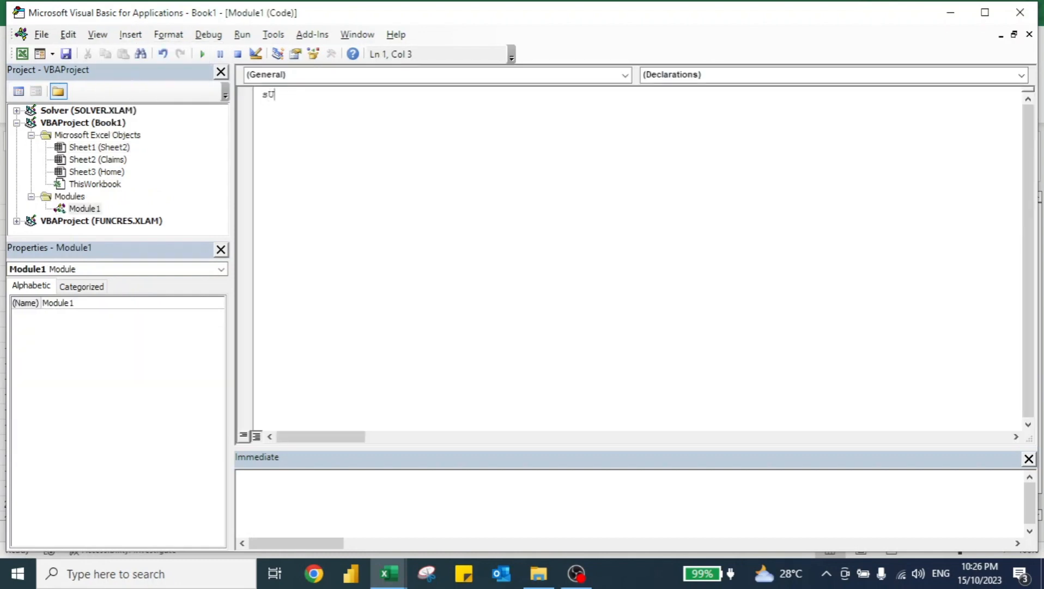
text(B)
key(shift+Home)
text(S)
key(Return)
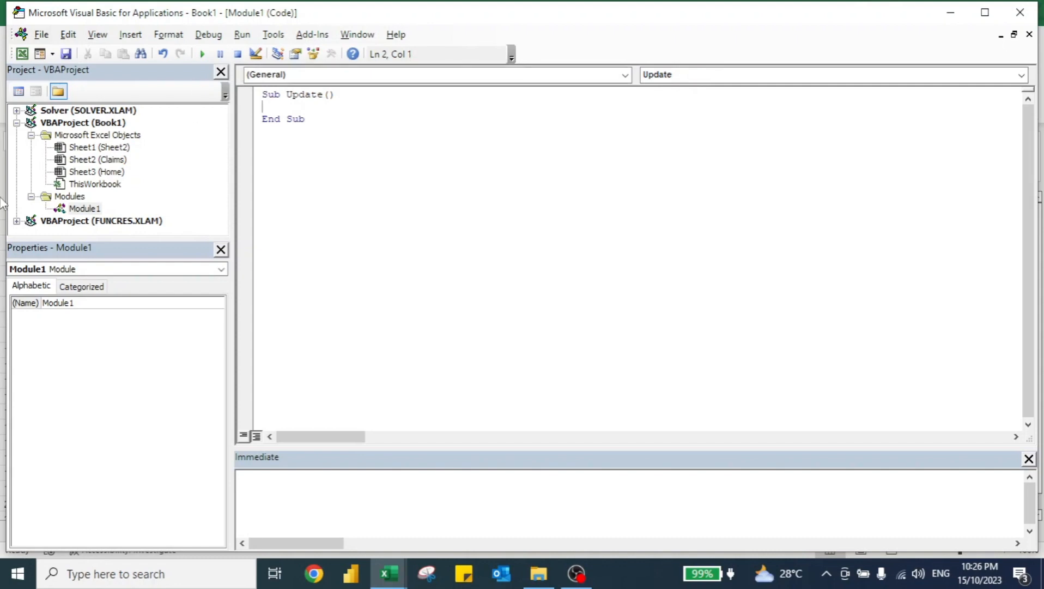
key(Return)
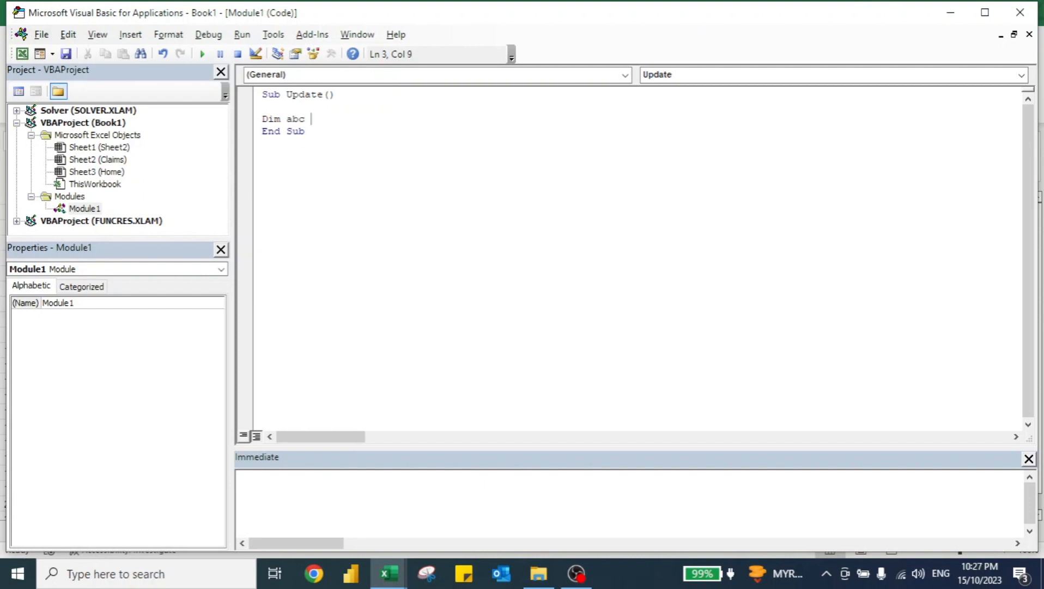
Declare abc As PivotTable and begin a Set abc = Sheets statement on the next line.
text(Dim abc As Piv)
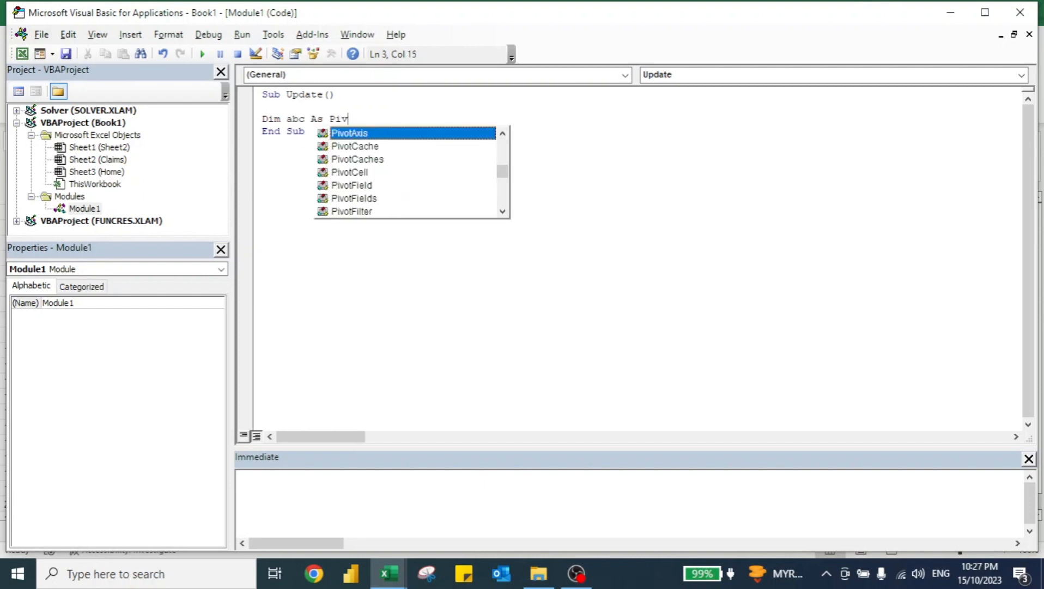
text(otTa)
key(Tab)
key(Return)
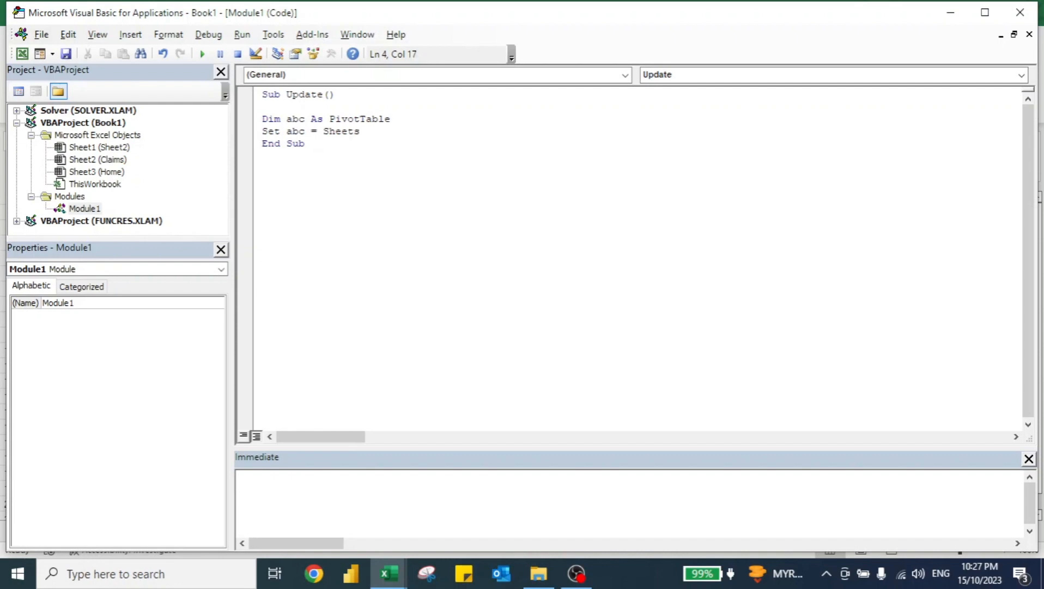
Complete the statement as Set abc = Sheets("Claims").PivotTables("PivotTable1"), copying the PivotTable's name from the workbook.
text((")
key(alt+Tab)
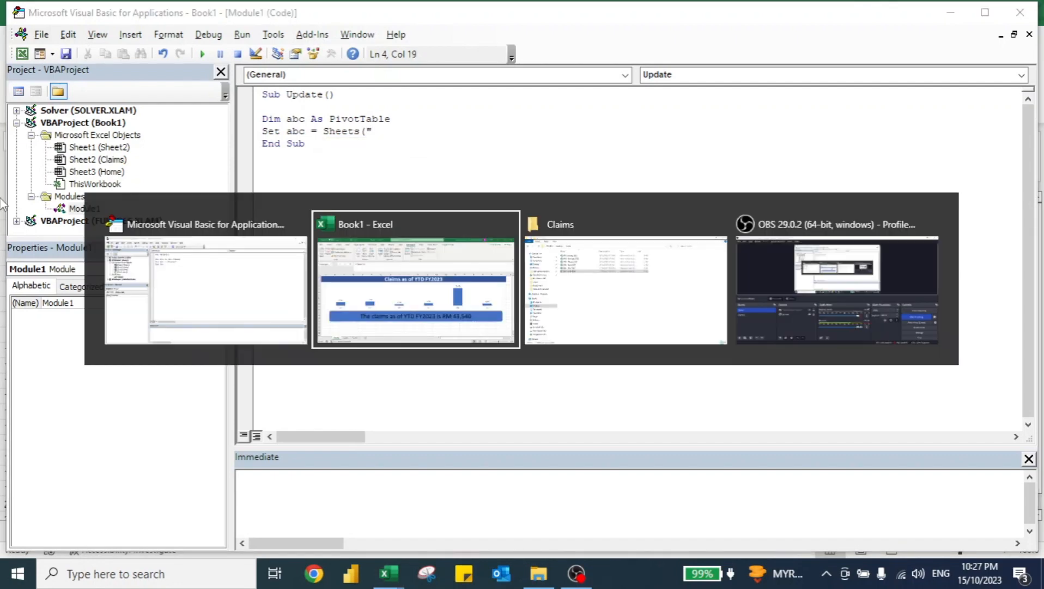
key(ctrl+Page_Down)
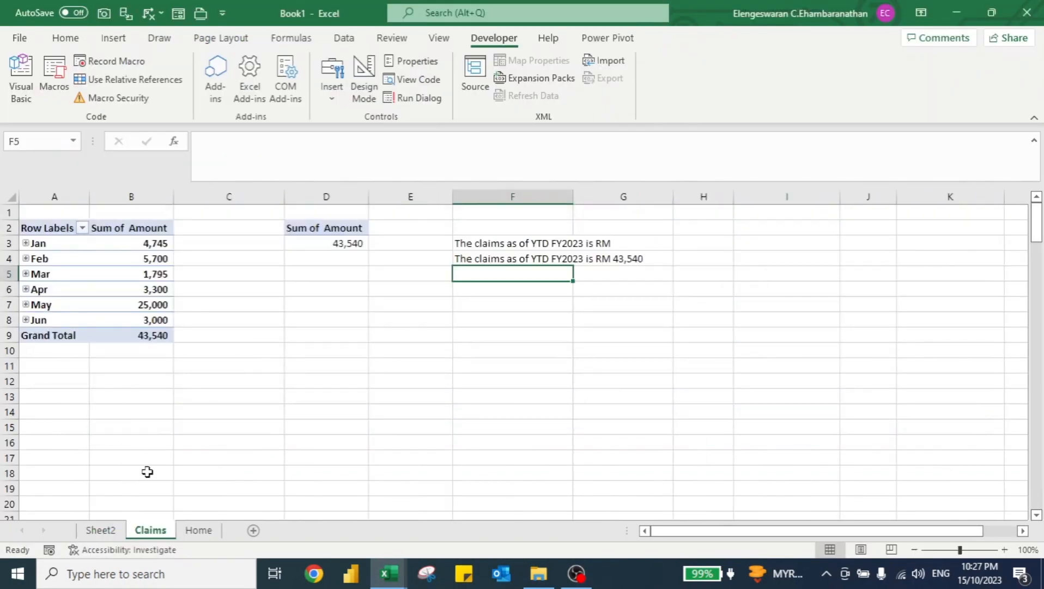
right_click(158, 529)
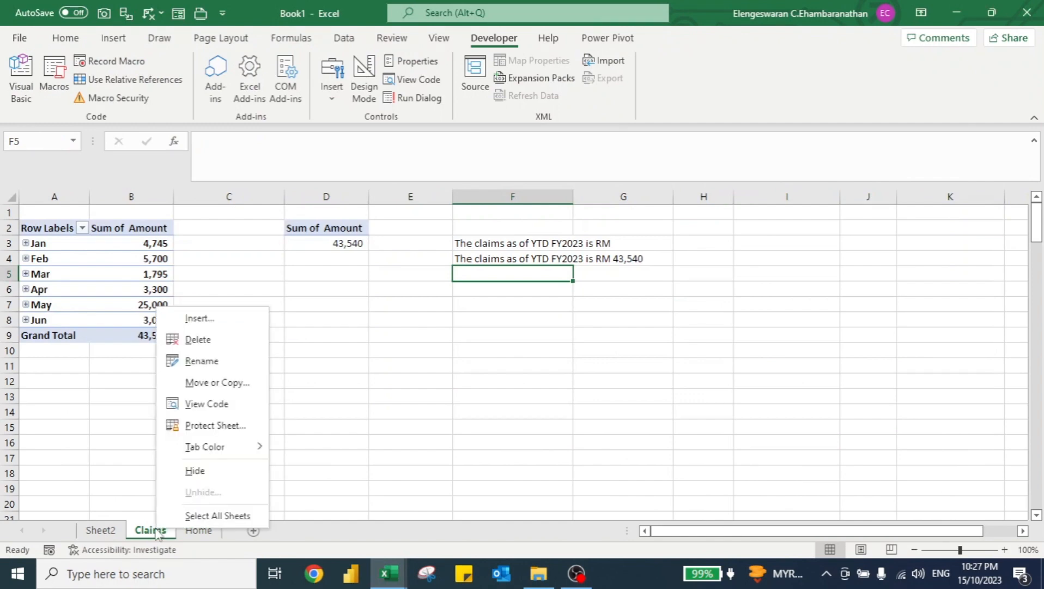
click(201, 361)
key(alt+Tab)
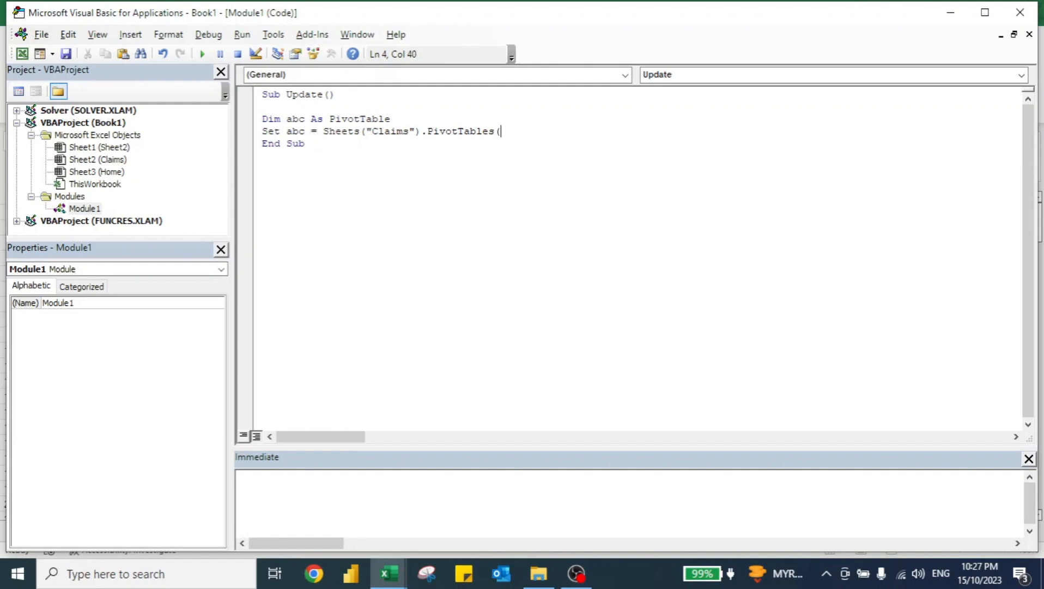
key(alt+Tab)
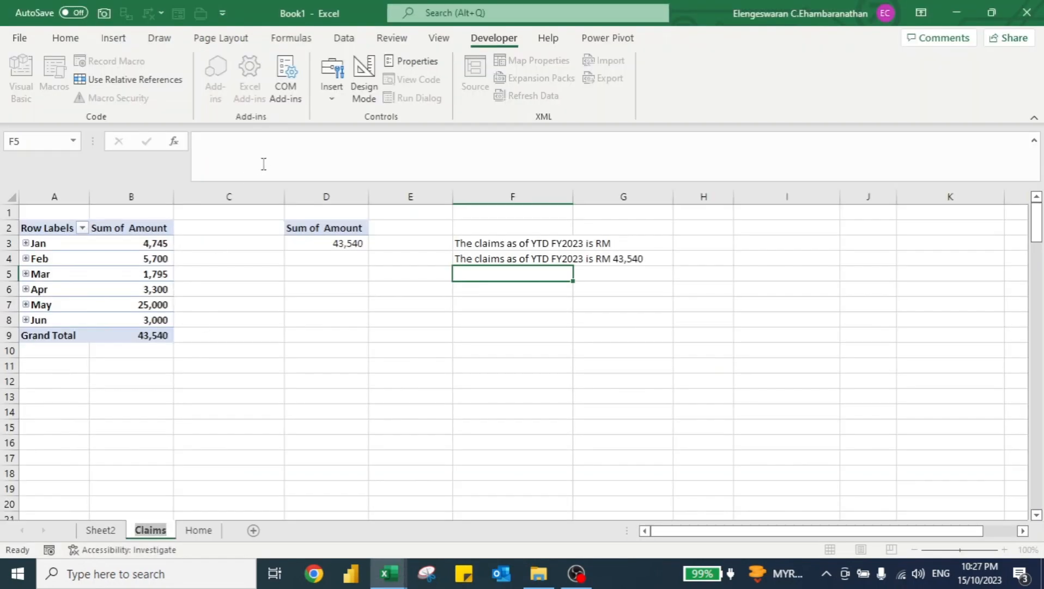
click(96, 278)
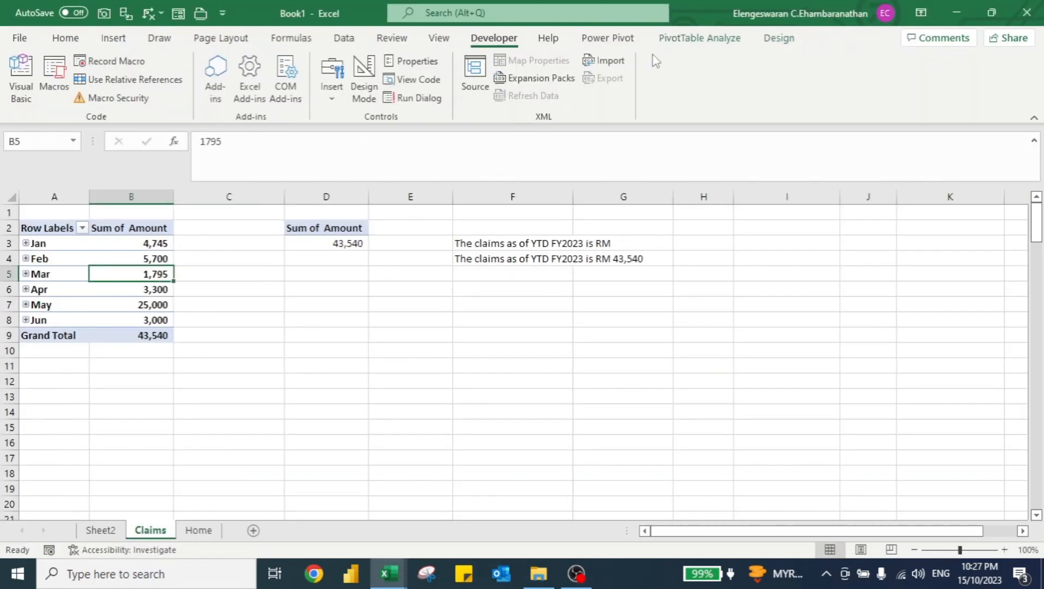
click(688, 40)
click(50, 80)
key(ctrl+c)
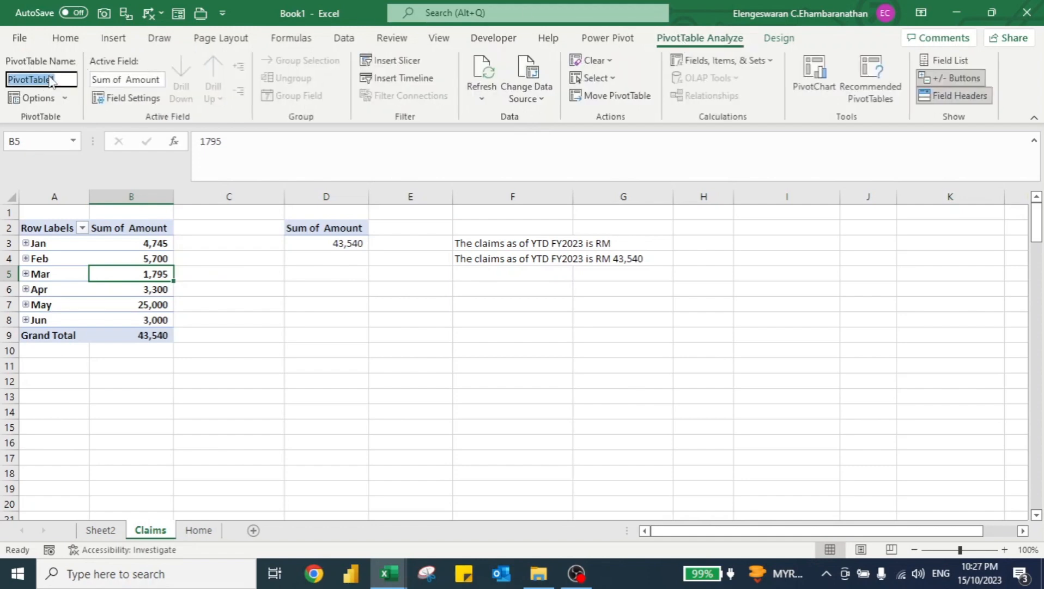
key(alt+Tab)
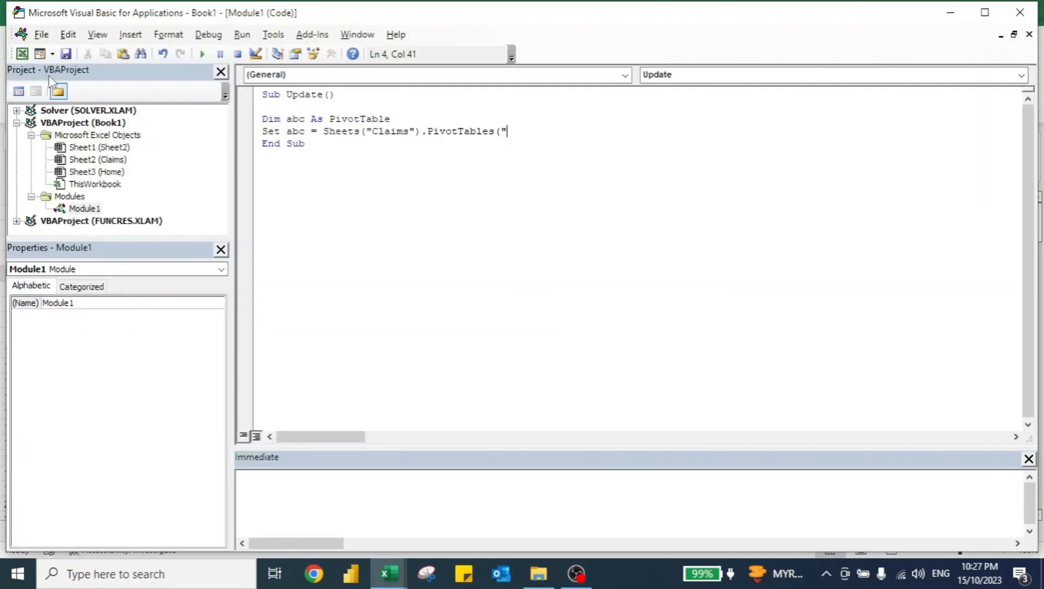
key(ctrl+v)
text("))
key(Return)
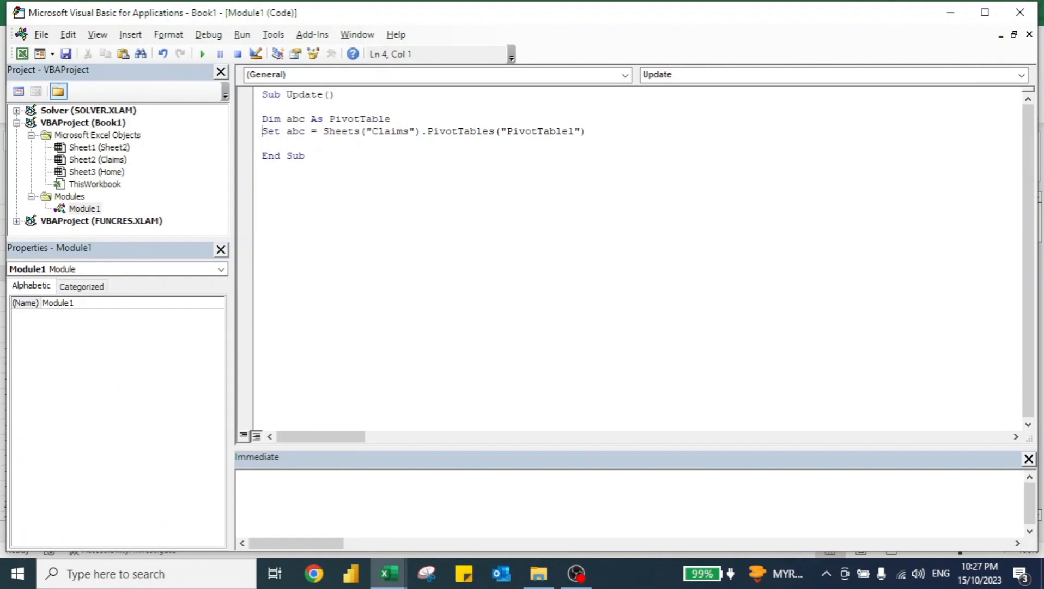
Add the line abc.RefreshTable to the macro, picking RefreshTable from the member list.
text(abc.Re)
key(Down)
key(Down)
key(Down)
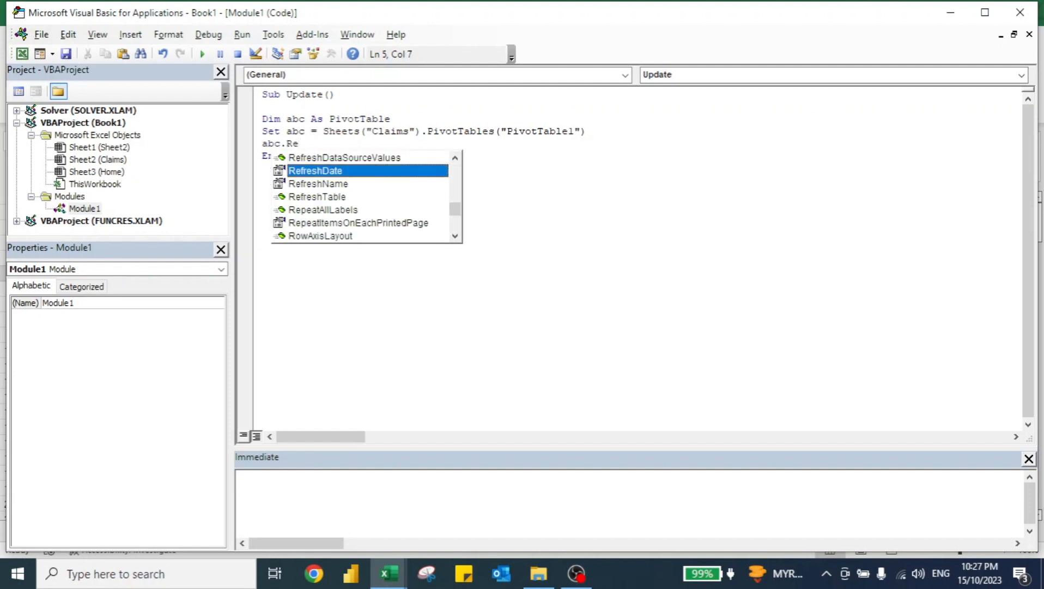
key(Tab)
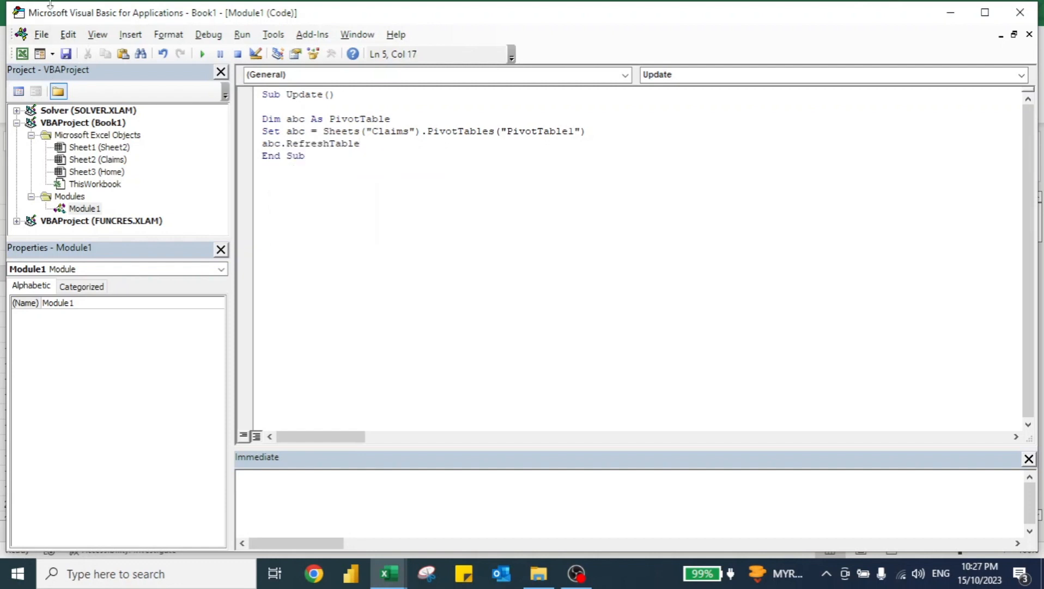
Add the comment ' naming our vba as Update (the name of vba is Update) below Sub Update().
click(202, 54)
key(Return)
text(' )
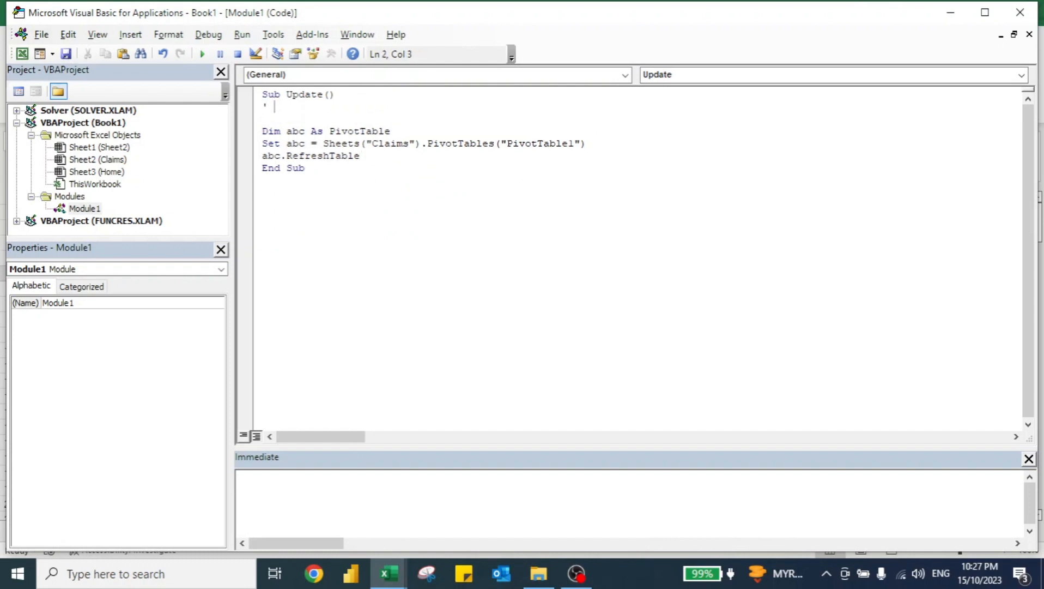
text(naming our vba as)
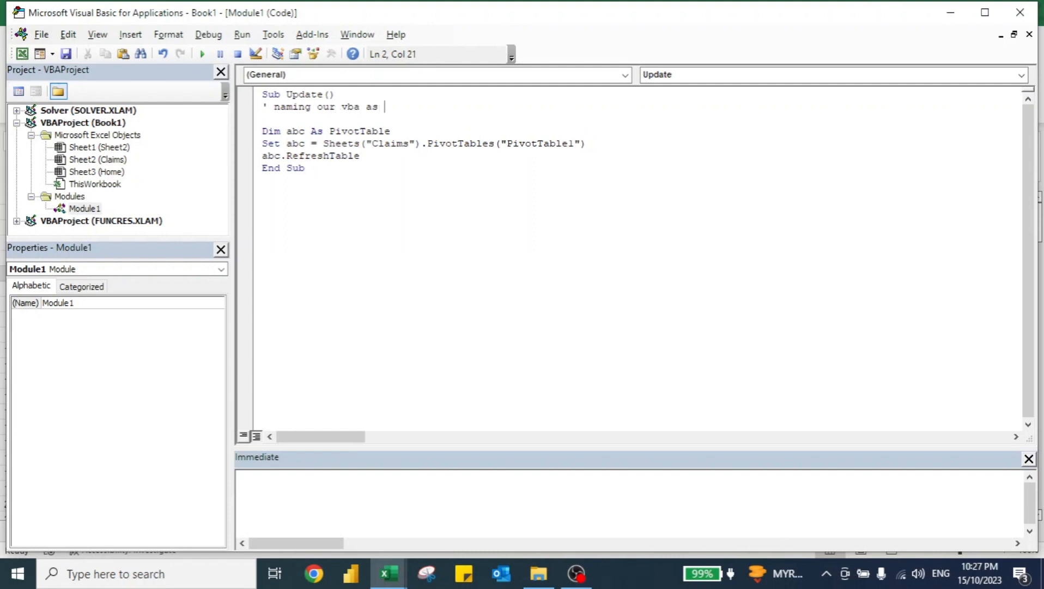
text( Update (the name of vb)
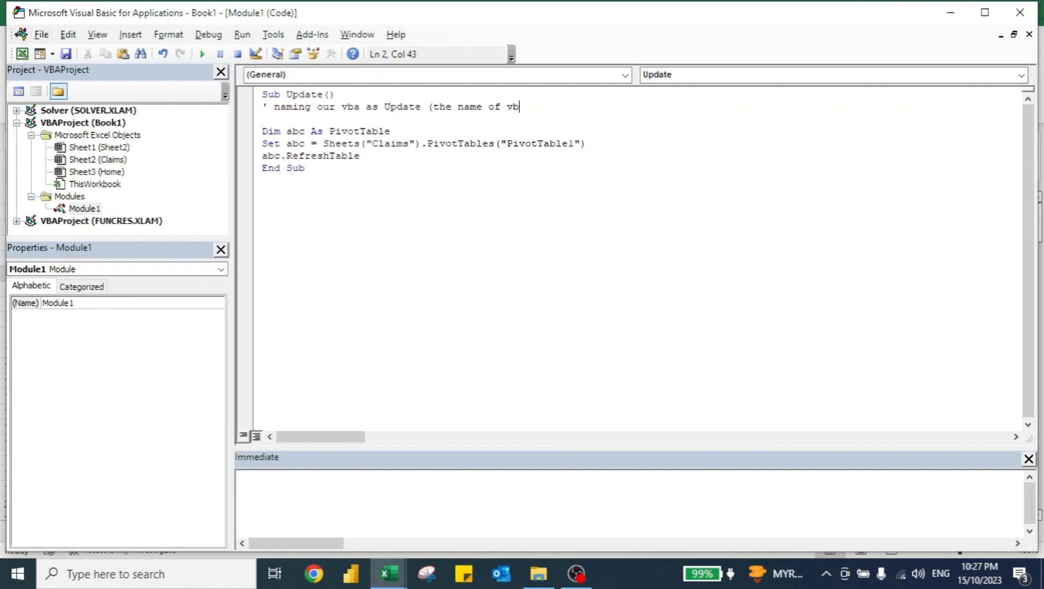
text(a is Updat)
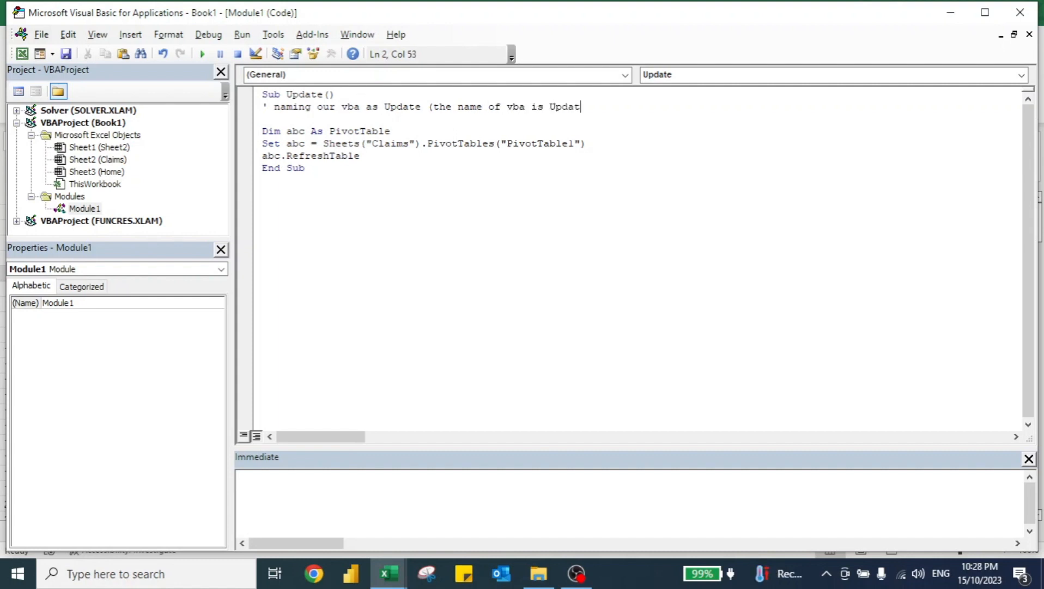
text(e))
Add the comment 'Dim is declaring ... we are declaring the variable abc as pivottable below the Dim line.
key(Down)
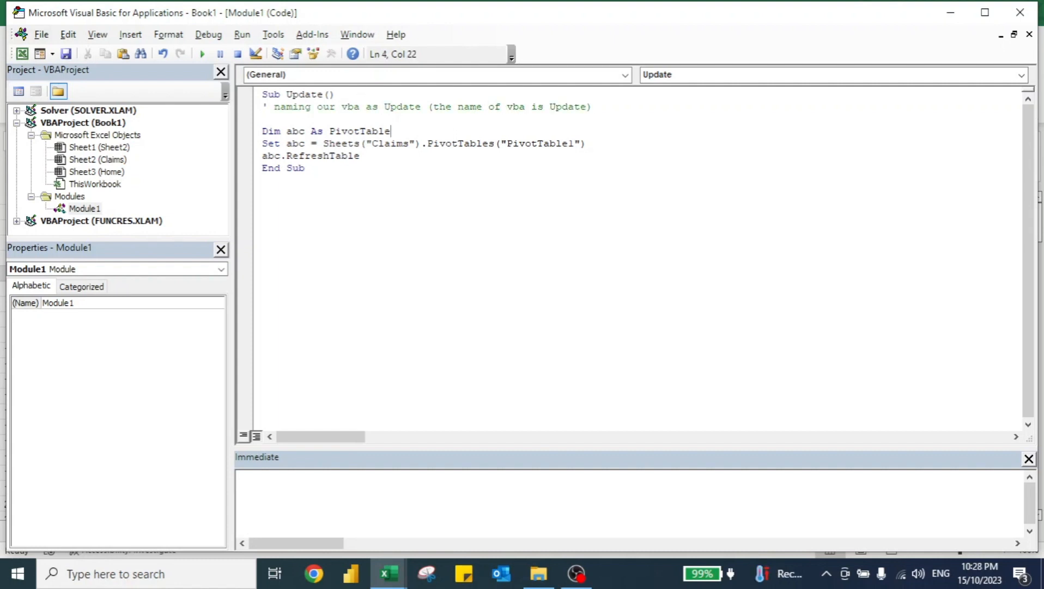
key(Return)
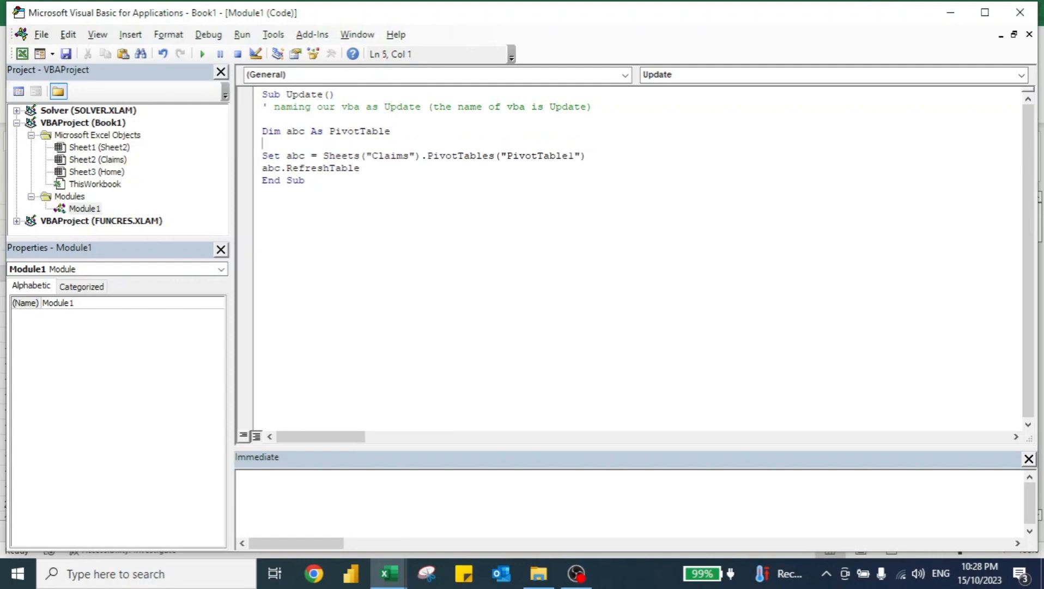
text('Dim is declaring ...)
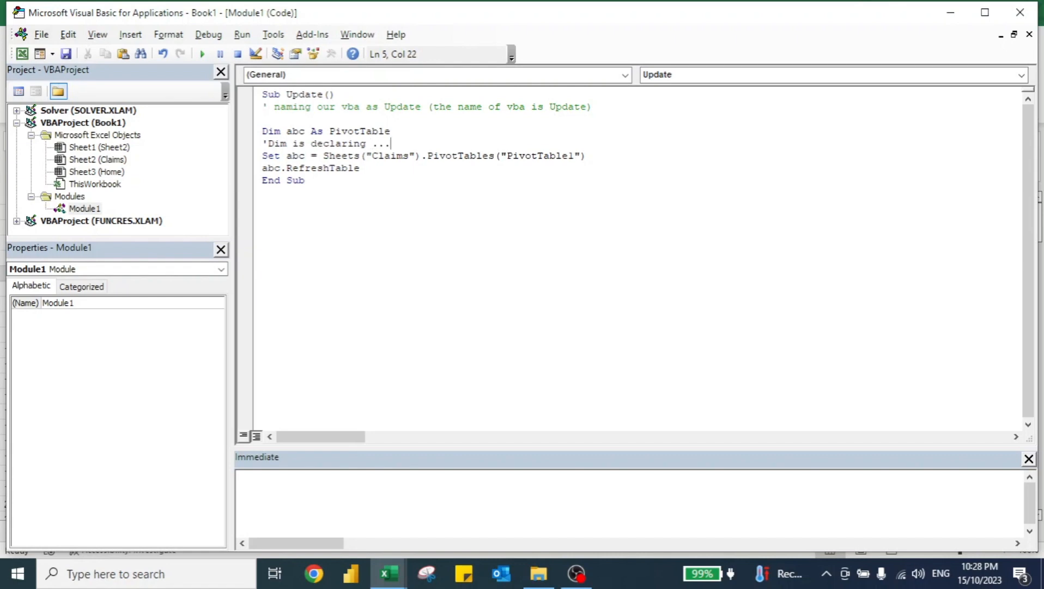
text( we are declaring the)
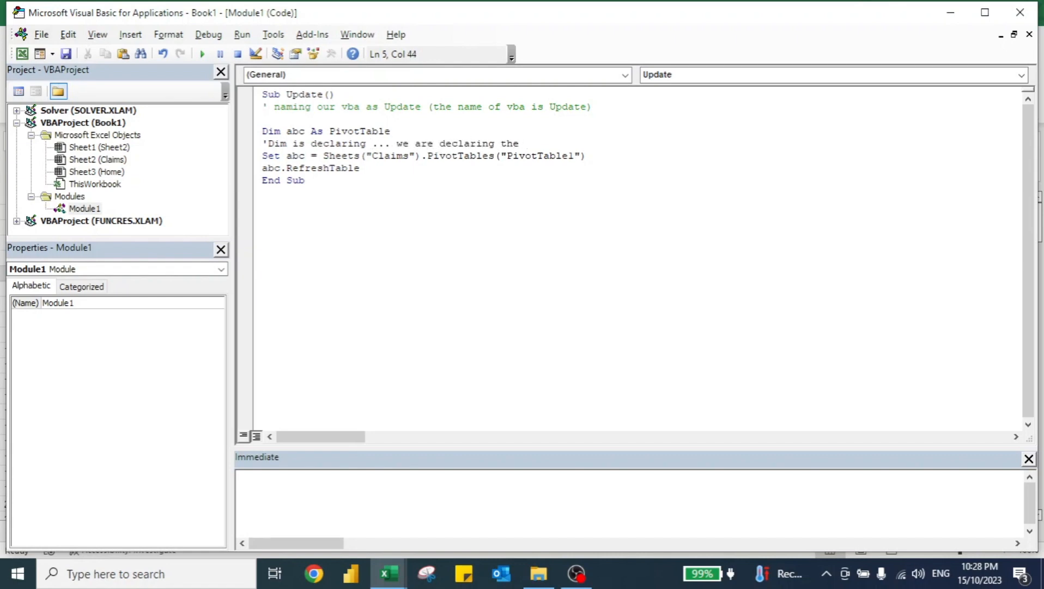
text( variable)
text( abc as pv)
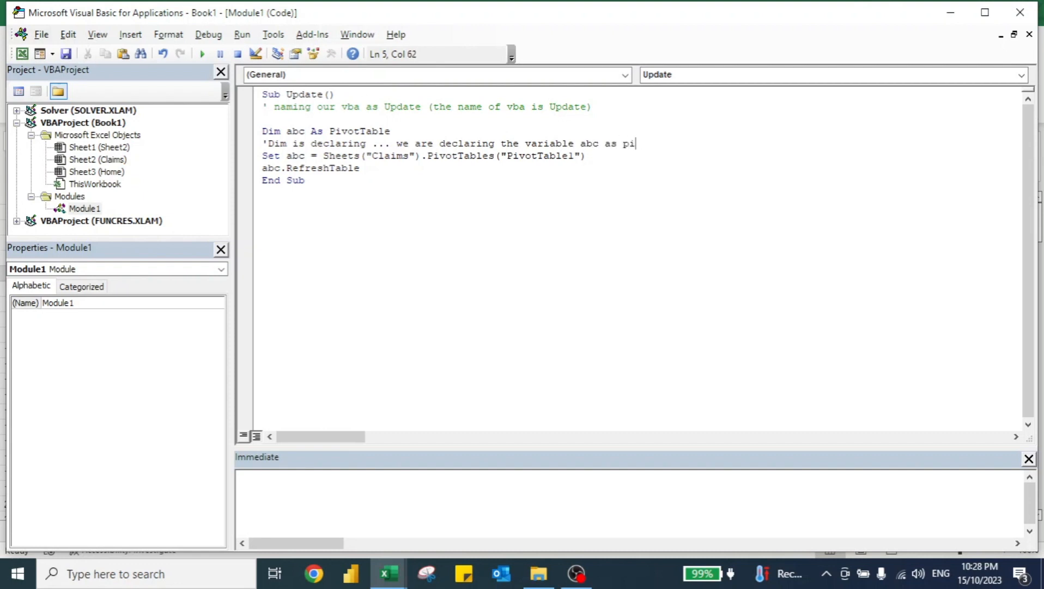
text(vottable)
key(Return)
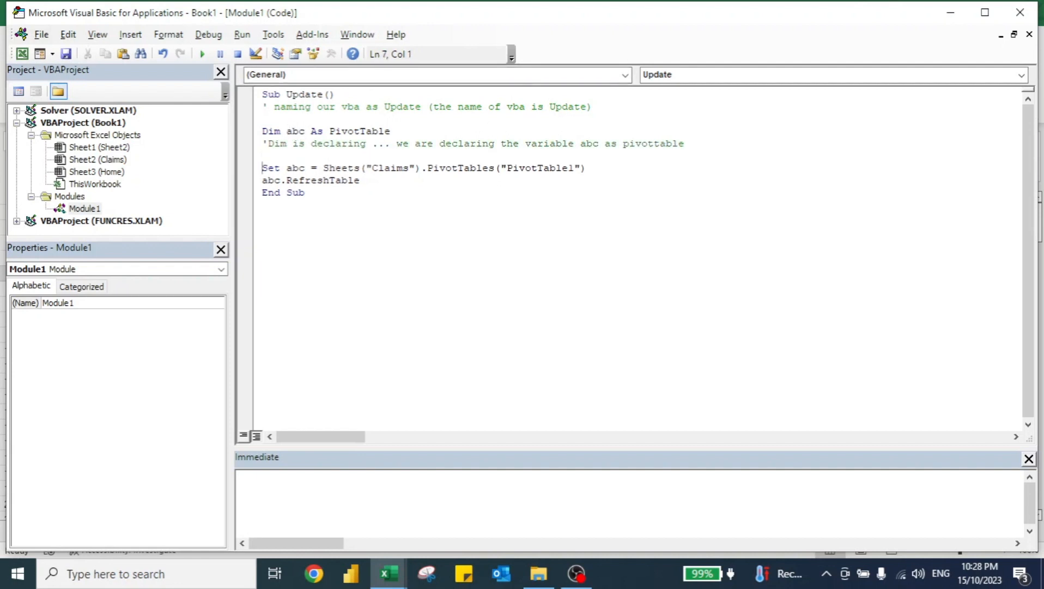
Add the comment 'we are setting the abc to be pivottable 1 of sheet claims below the Set line.
key(Return)
key(Up)
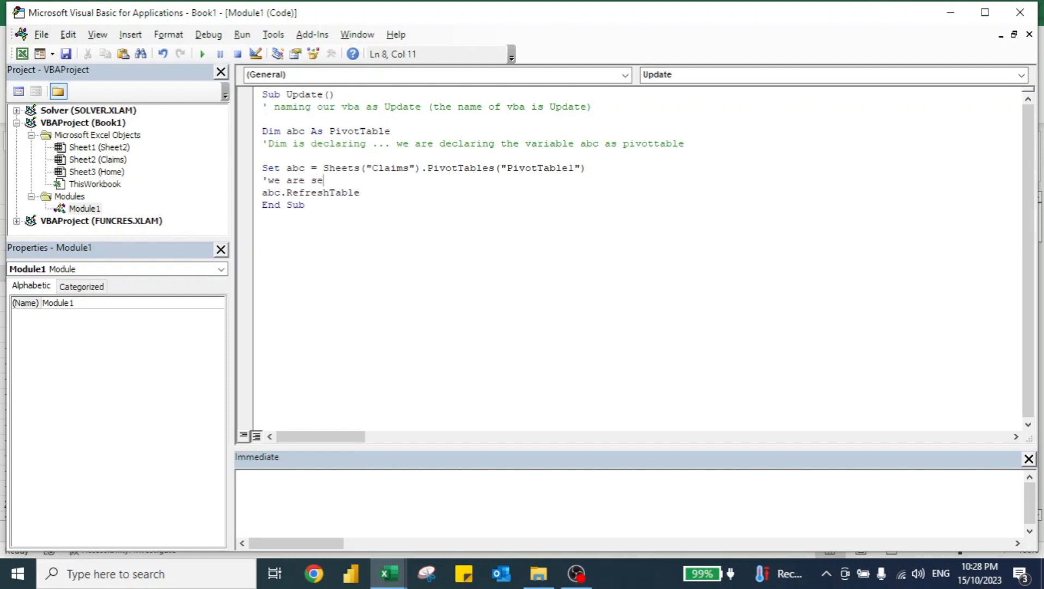
text('we are setting the abc to)
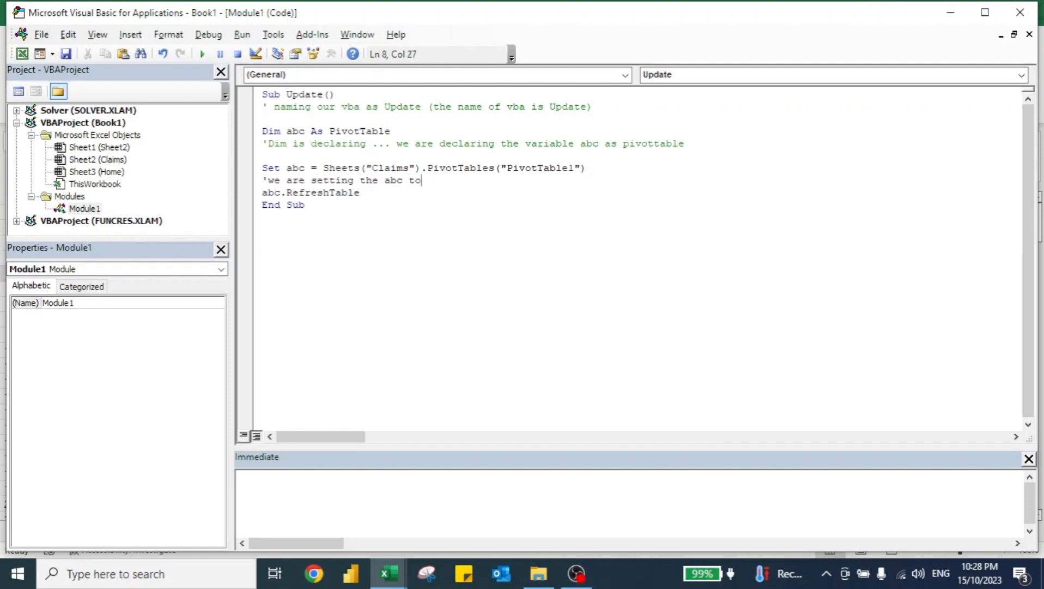
text( be pviot)
text(table )
text(1 of)
text( sh)
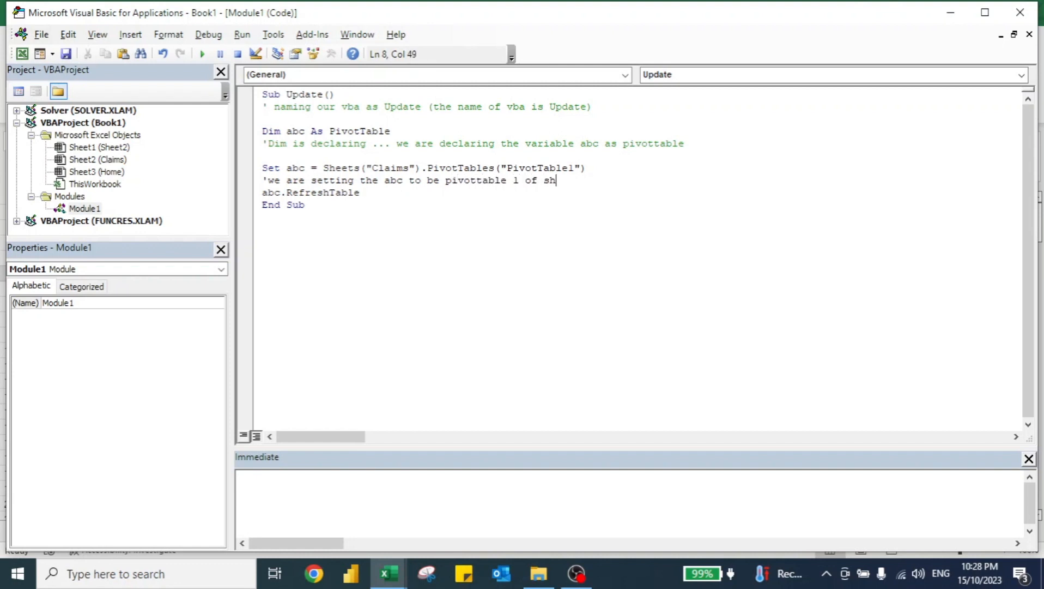
text(eet claims)
key(Return)
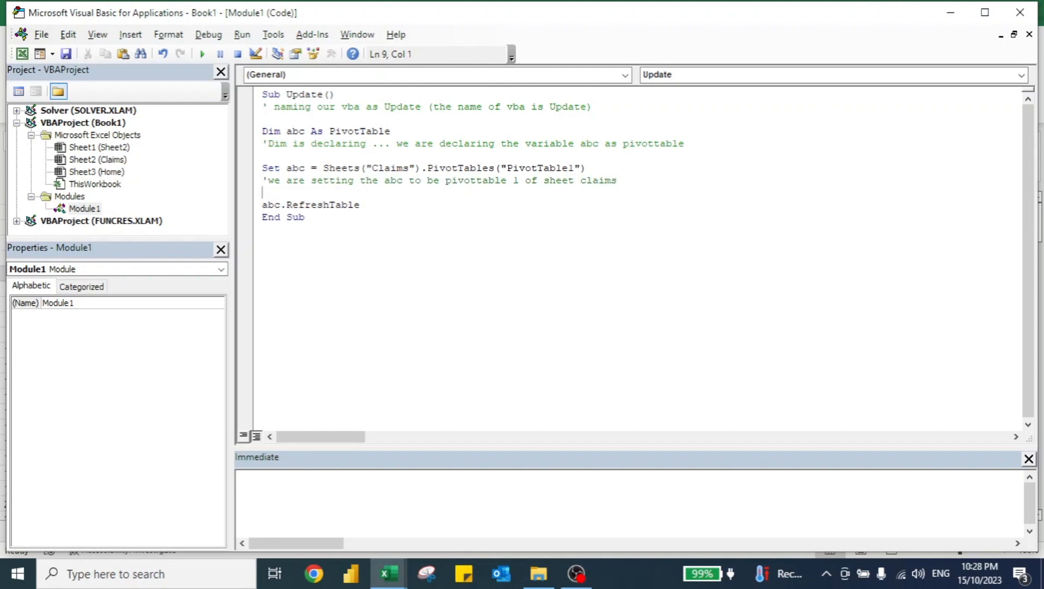
Add the comment 'to refresh the pivot table below the abc.RefreshTable line.
key(Down)
key(Return)
key(Up)
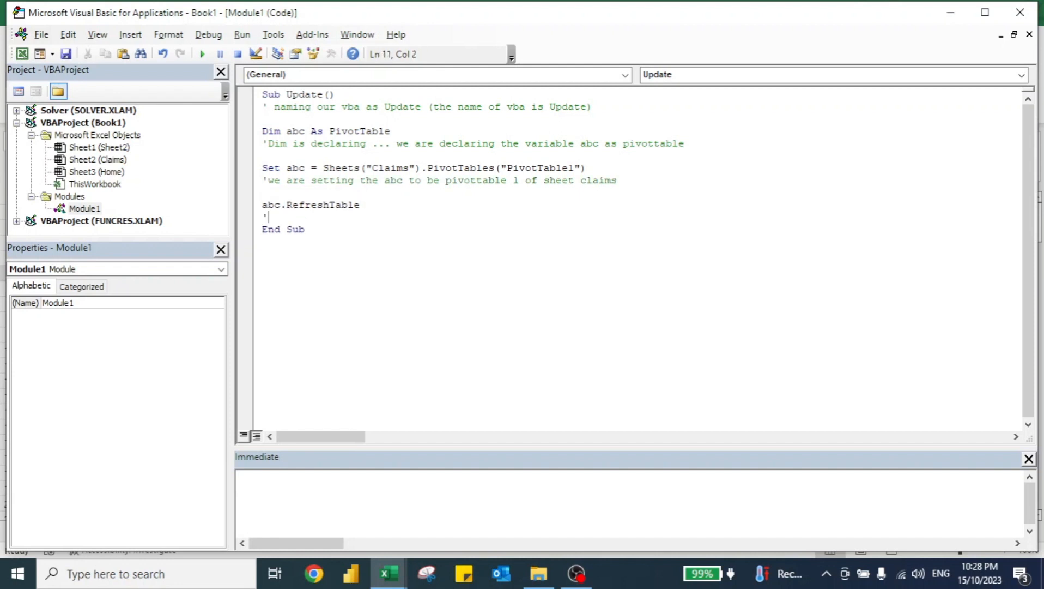
text('to refresh the ab)
key(BackSpace)
key(BackSpace)
text(pivot )
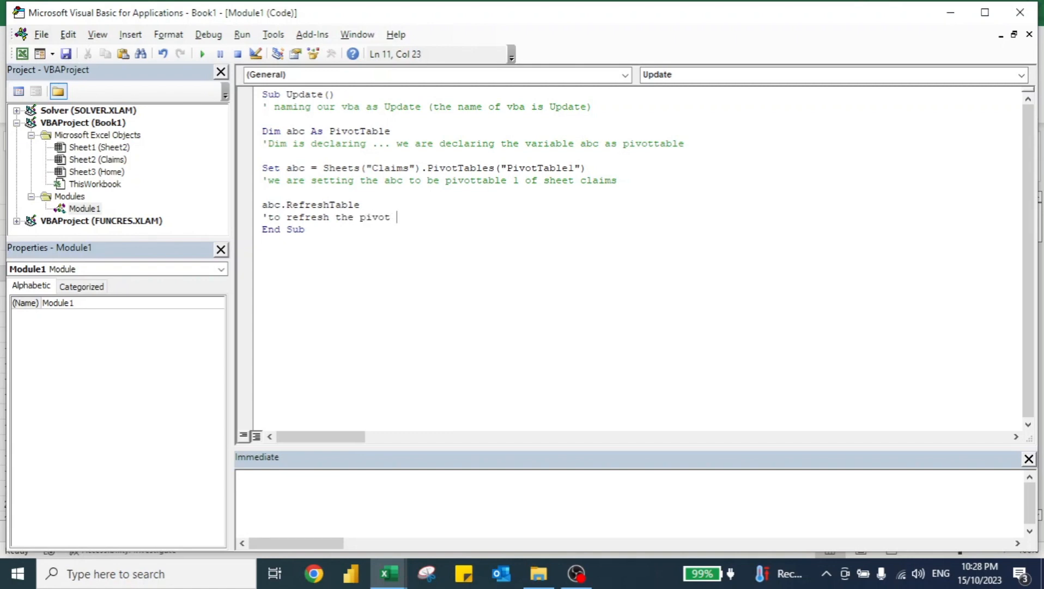
text(table)
Reword the Set comment's ending from sheet claims to claims tab.
drag(581, 182, 543, 183)
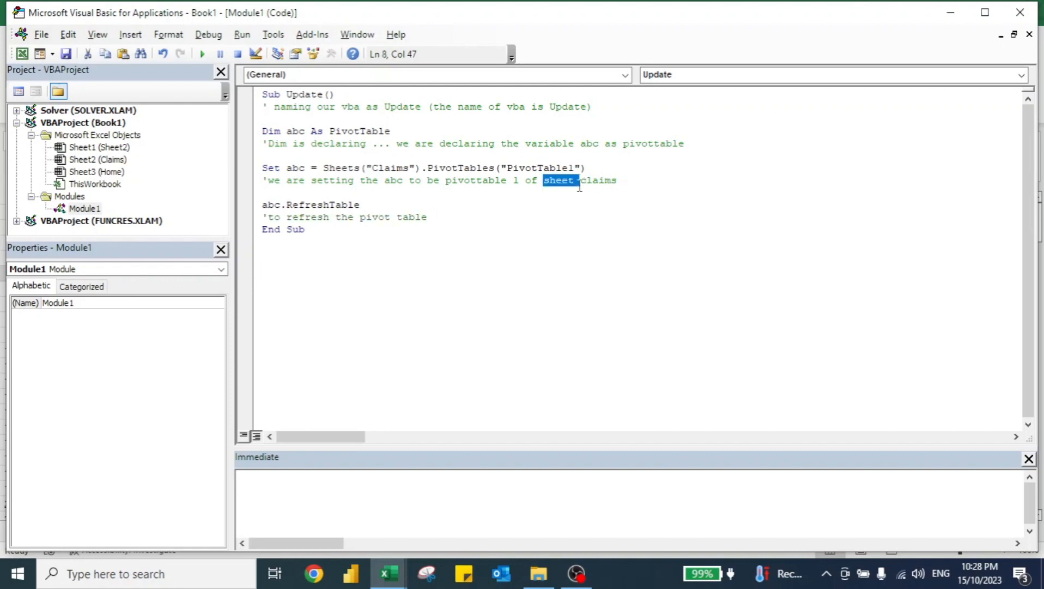
key(Delete)
text(ab)
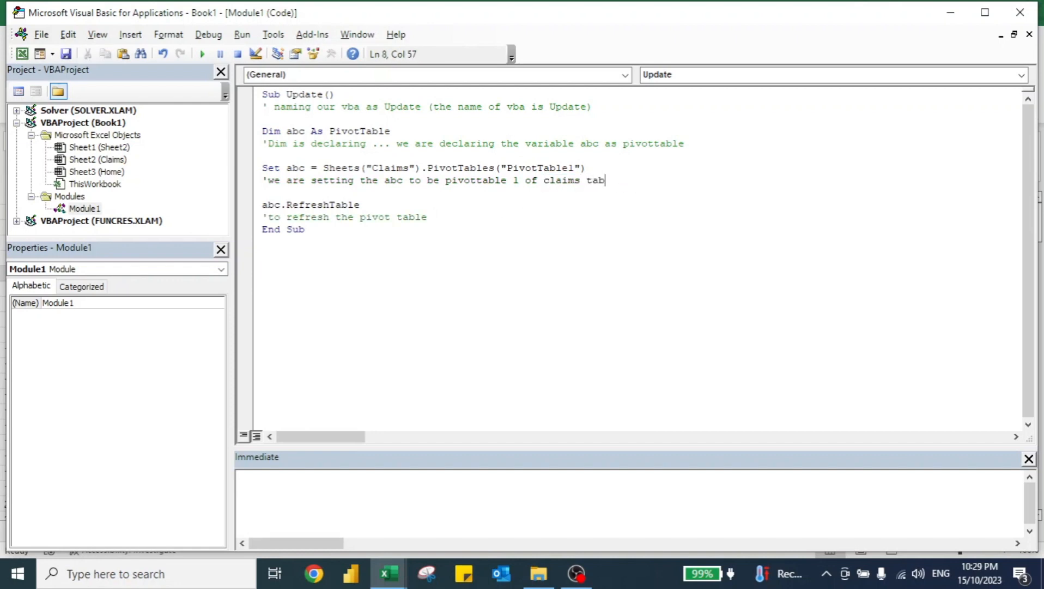
click(389, 196)
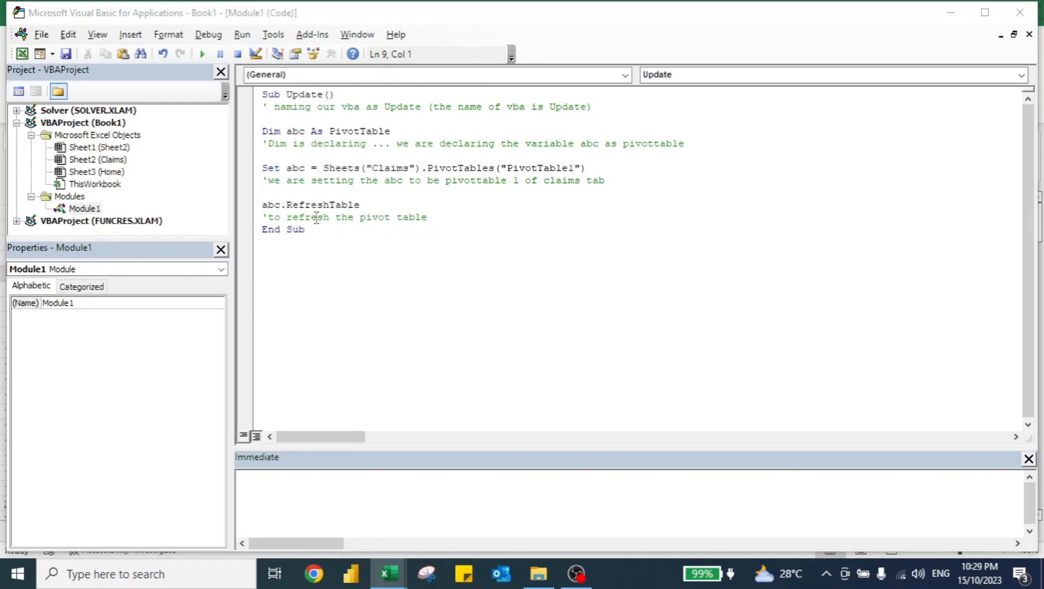
Return to the workbook's chart sheet and draw a rectangle shape at the right end of the title banner.
key(alt+Tab)
key(ctrl+Page_Up)
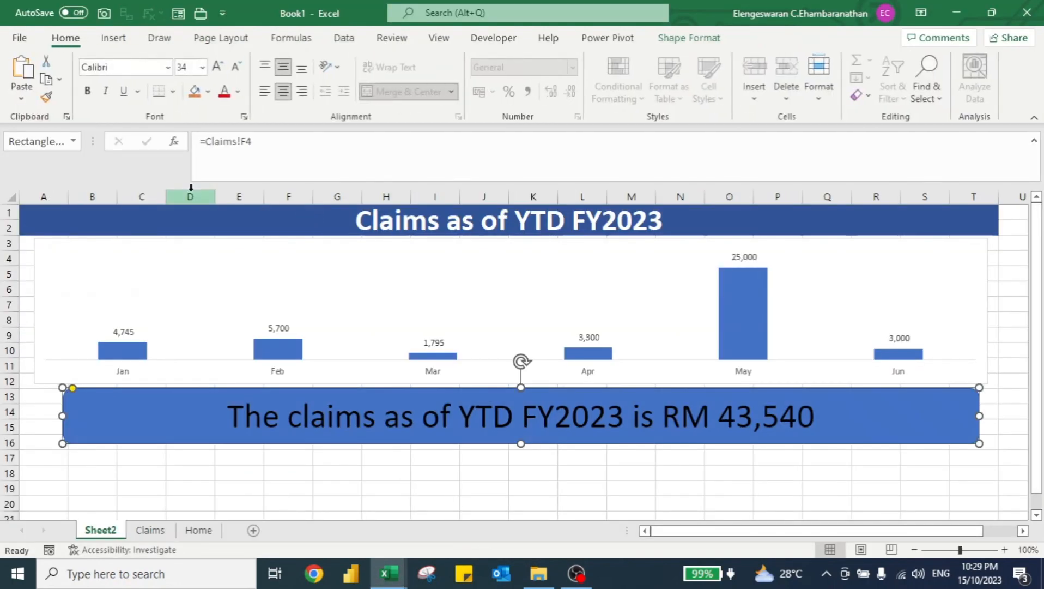
click(113, 37)
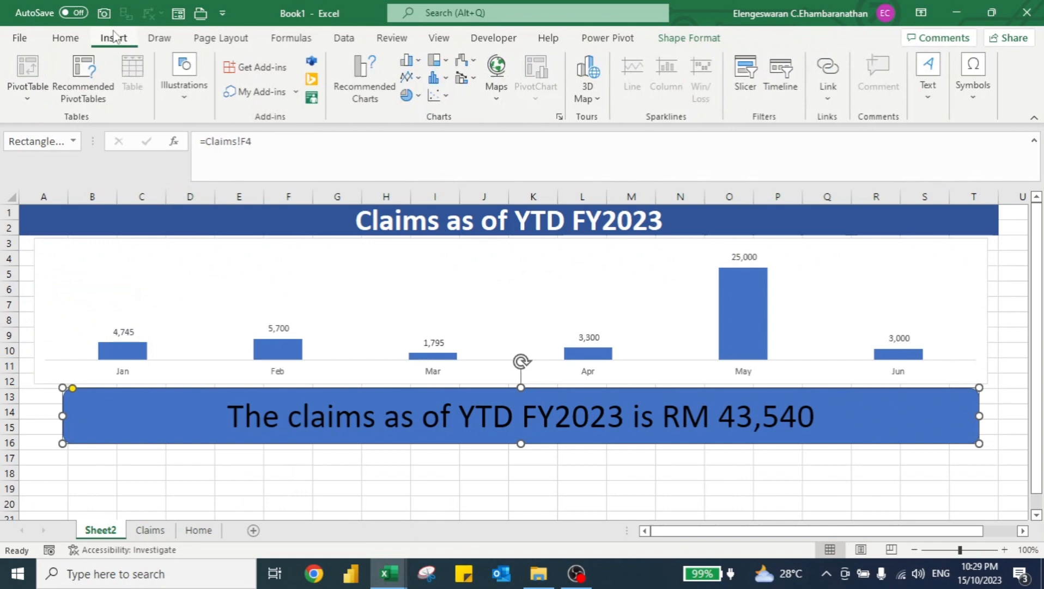
click(186, 82)
click(212, 147)
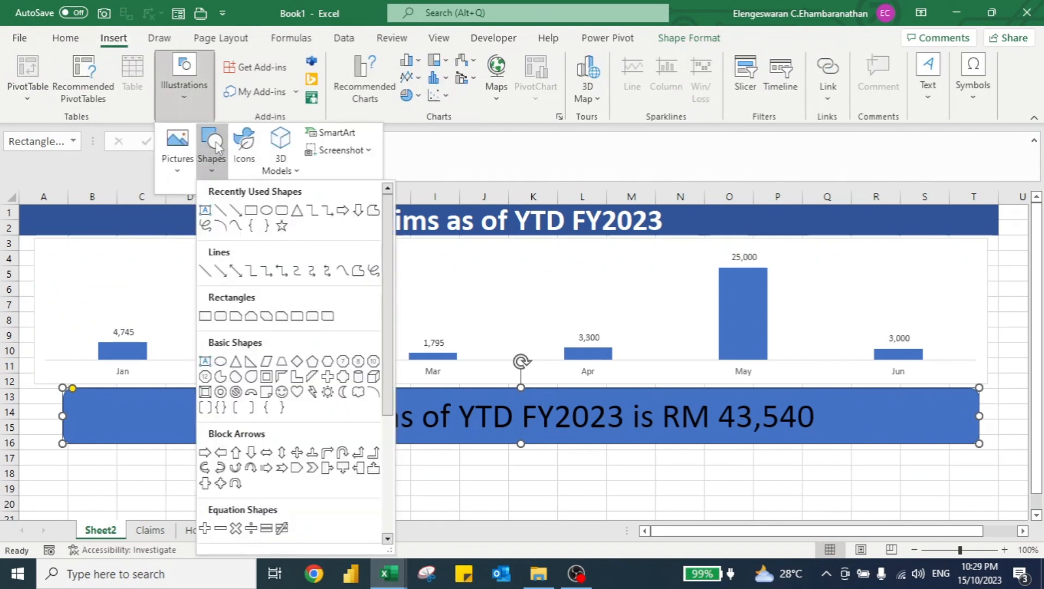
key(Escape)
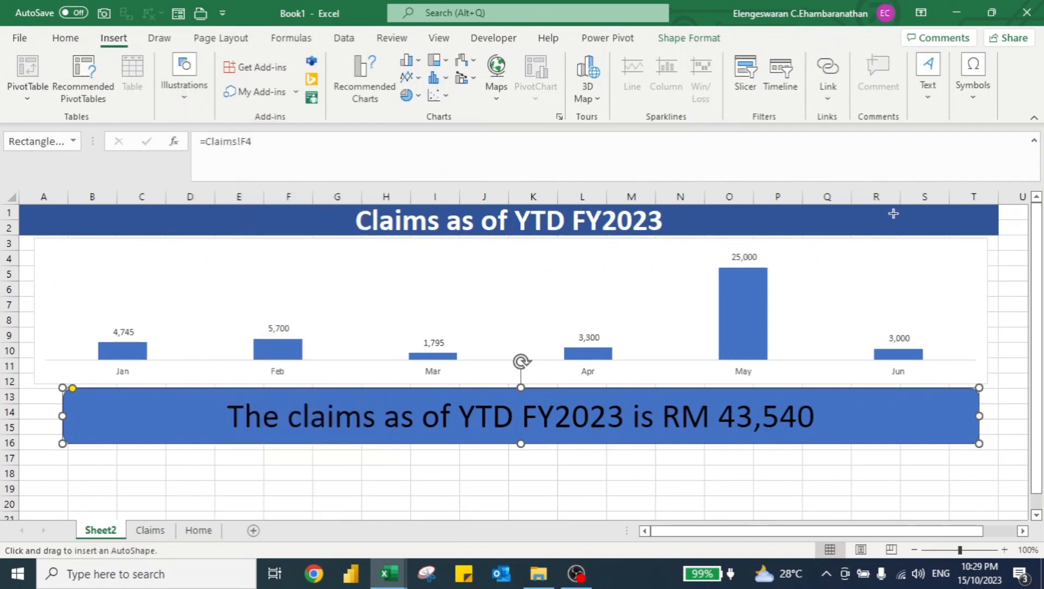
drag(879, 212, 984, 232)
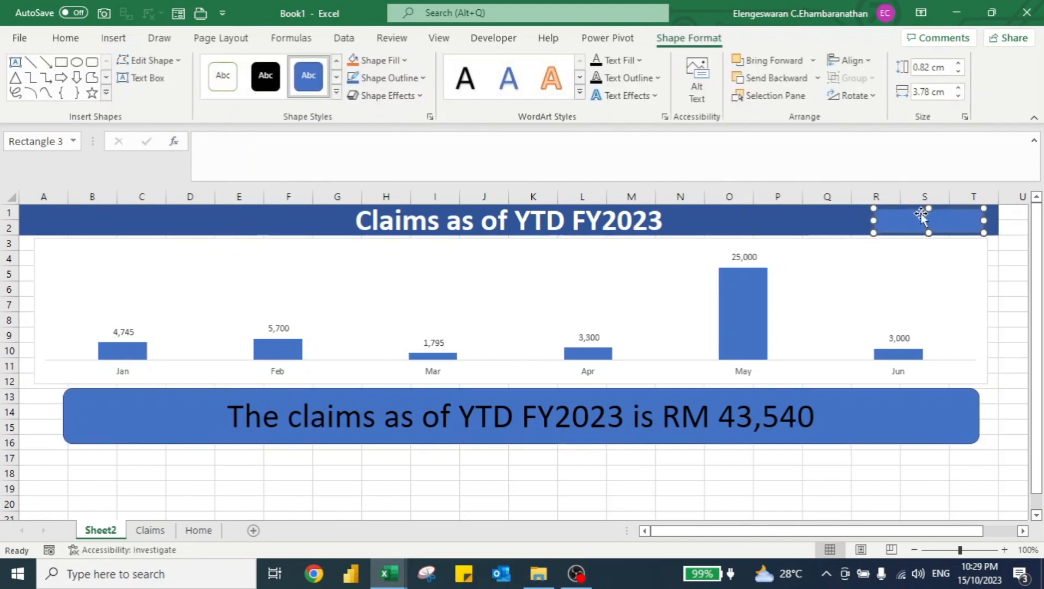
Label the rectangle Refresh, enlarge its font and center the text.
text(Refresh)
key(ctrl+a)
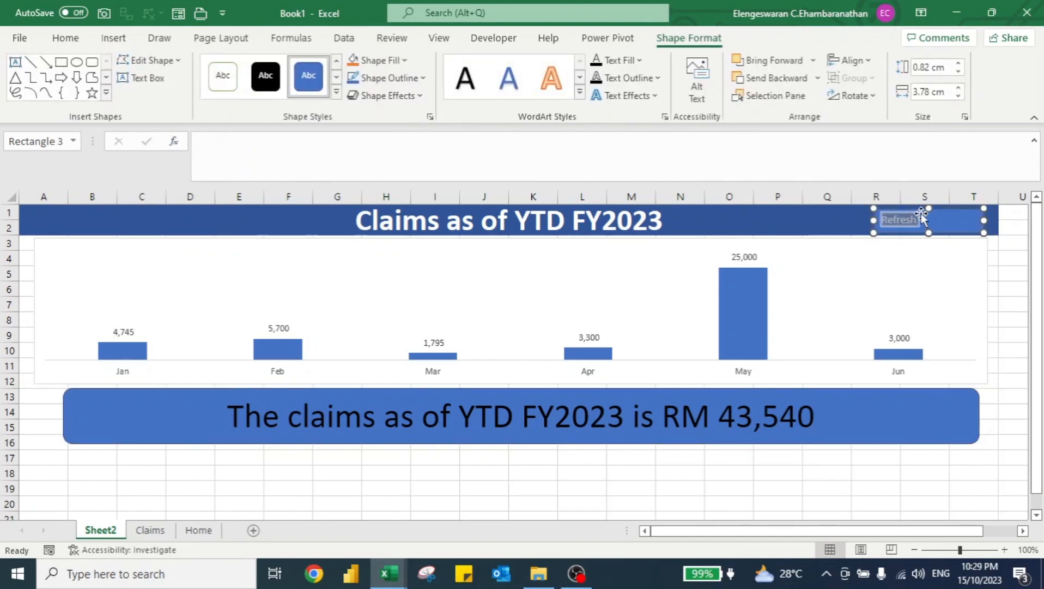
key(ctrl+shift+period)
key(ctrl+shift+period)
key(ctrl+shift+period)
key(alt+h)
key(a)
key(c)
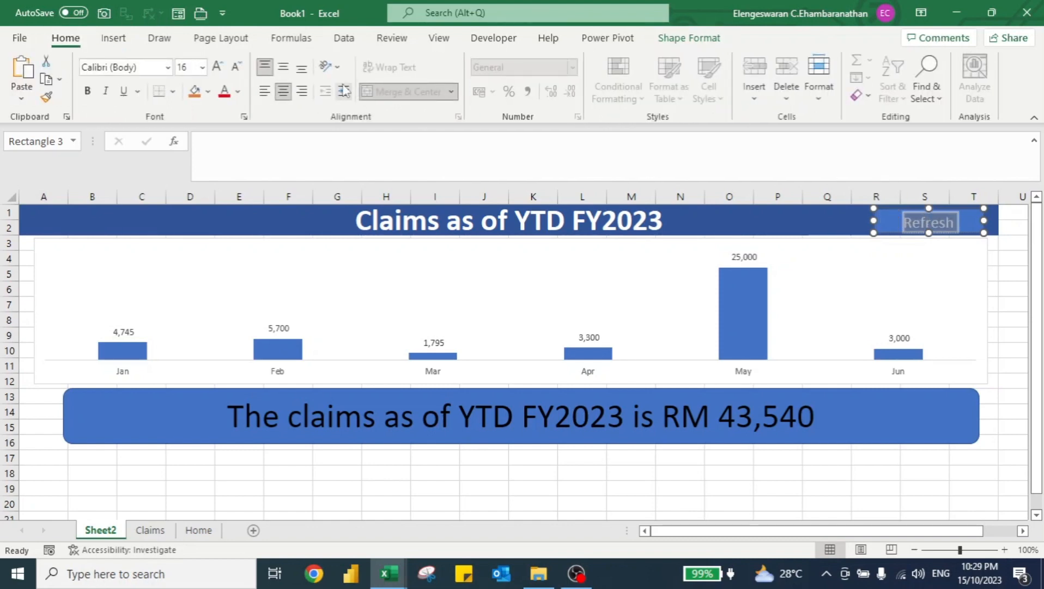
click(275, 226)
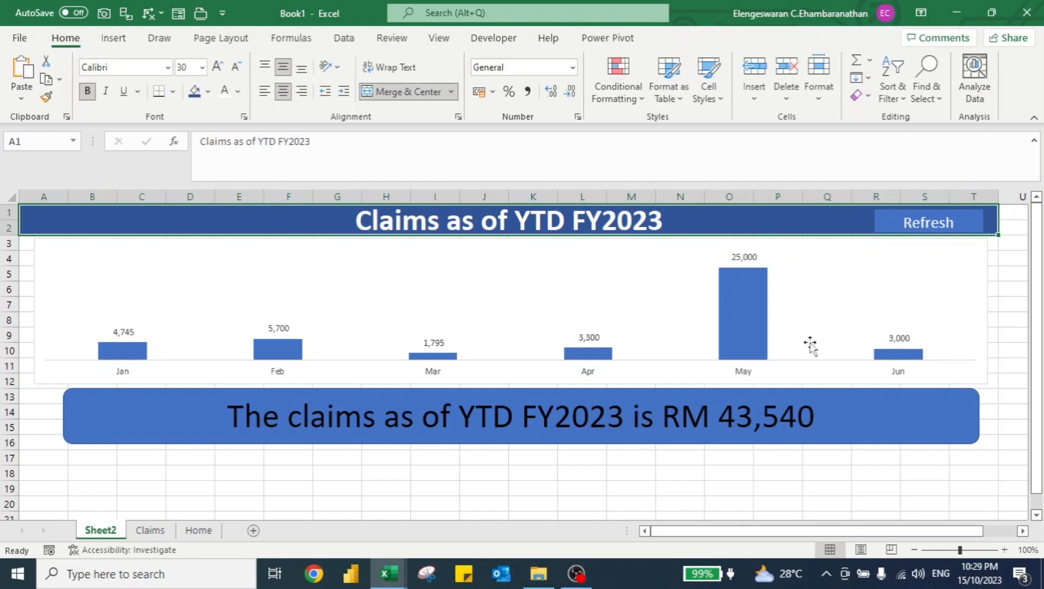
click(1017, 305)
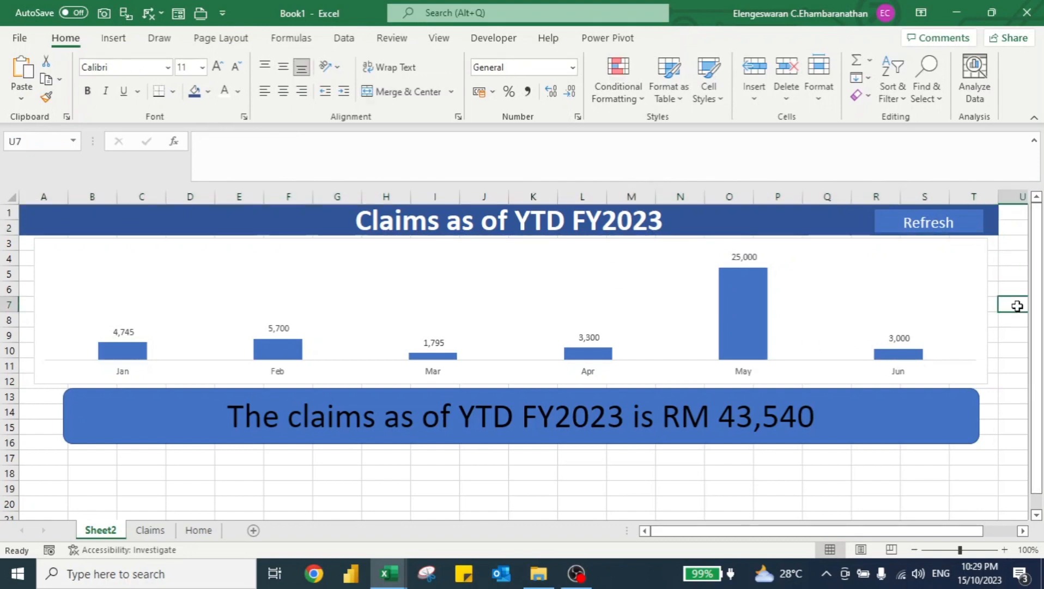
Switch to the Claims folder and duplicate the 001- January 2023 workbook.
key(alt+Tab)
key(Tab)
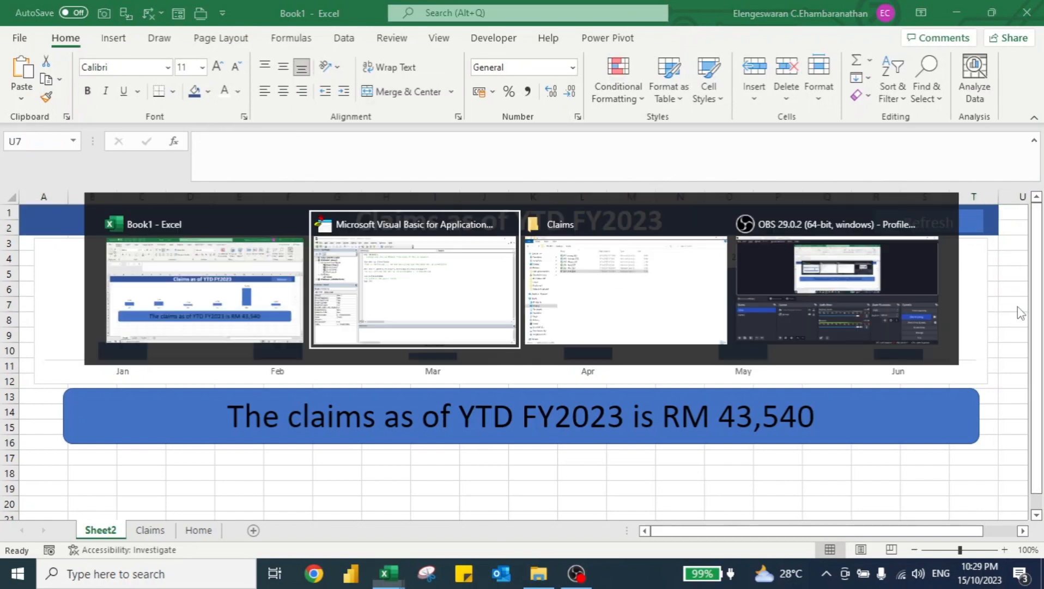
key(Up)
key(Up)
key(Up)
key(Up)
key(Up)
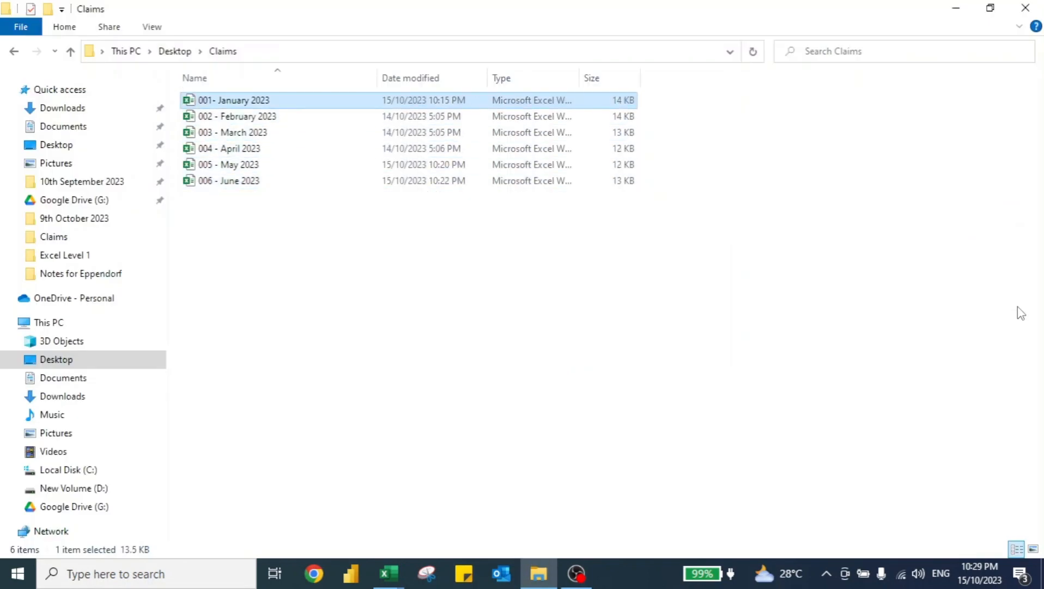
key(ctrl+c)
key(ctrl+v)
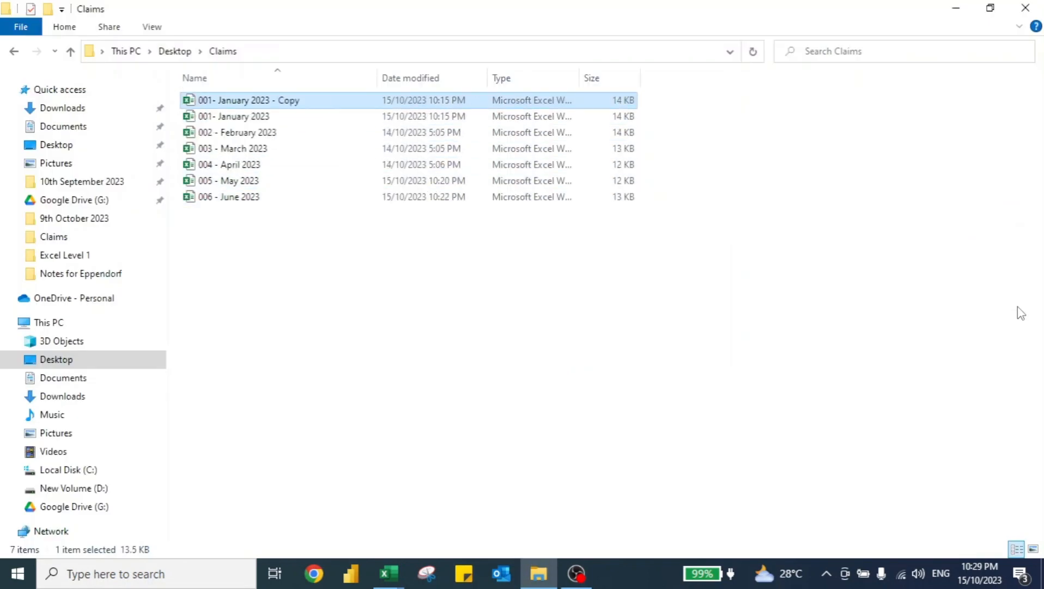
Rename the copied workbook to 007 - July 2023.
key(F2)
key(End)
key(ctrl+shift+Left)
key(ctrl+shift+Left)
key(BackSpace)
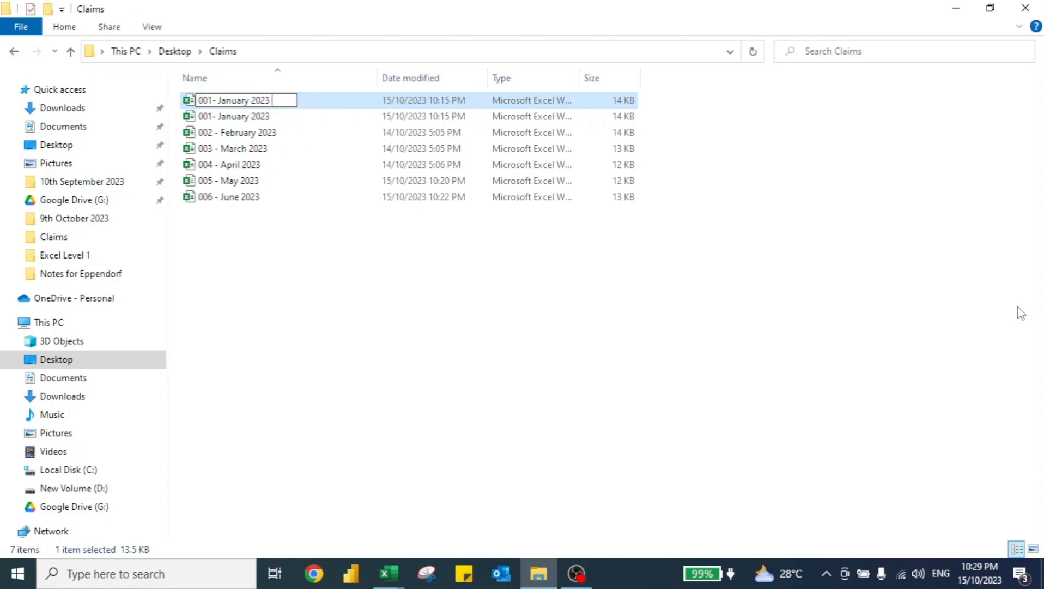
text(007)
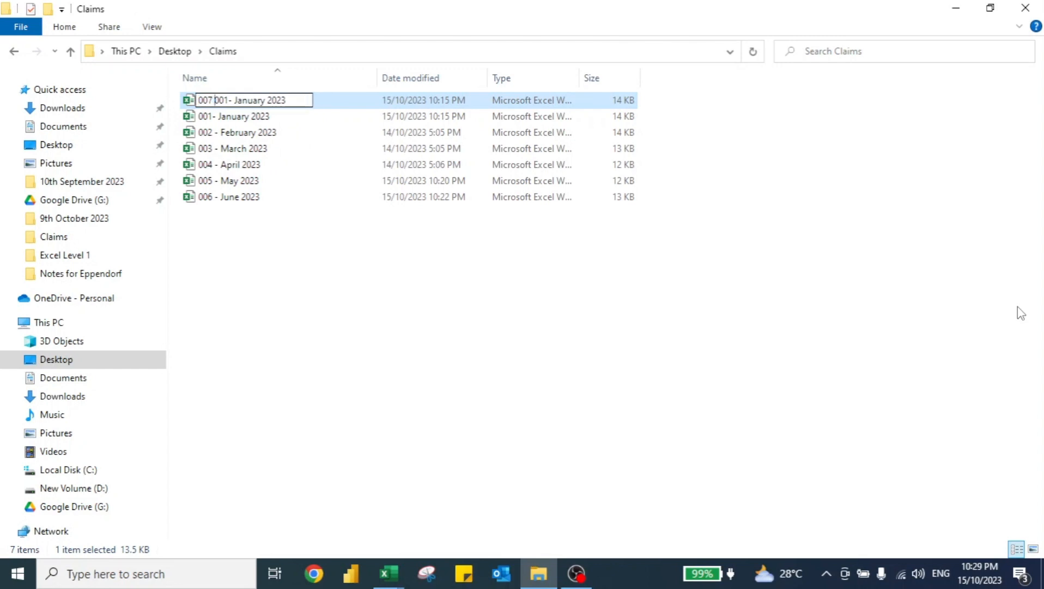
key(shift+Right)
key(shift+Right)
key(shift+Right)
key(BackSpace)
text(July)
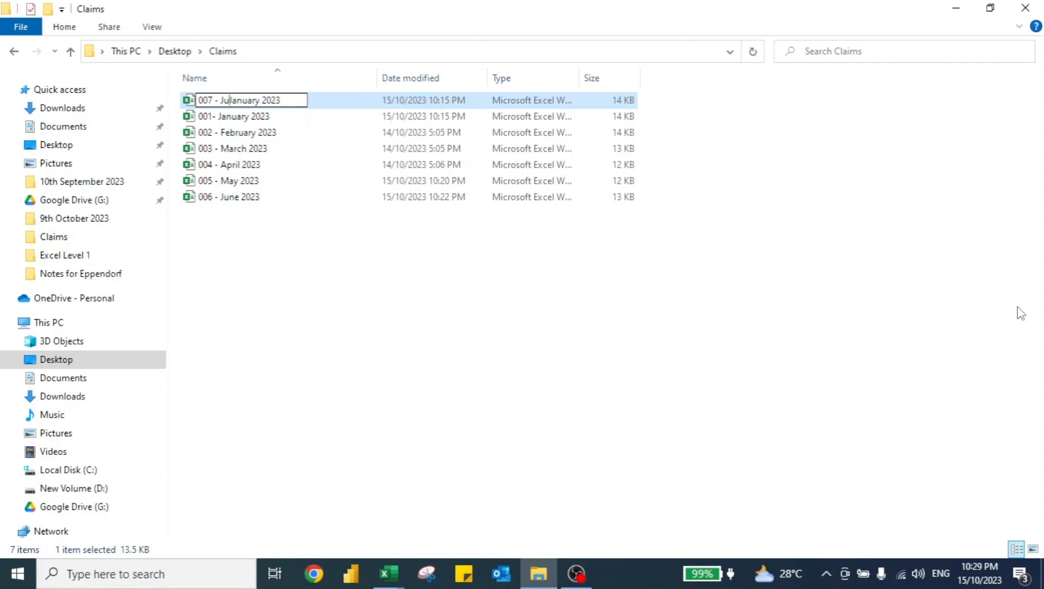
key(ctrl+shift+Right)
key(BackSpace)
key(Return)
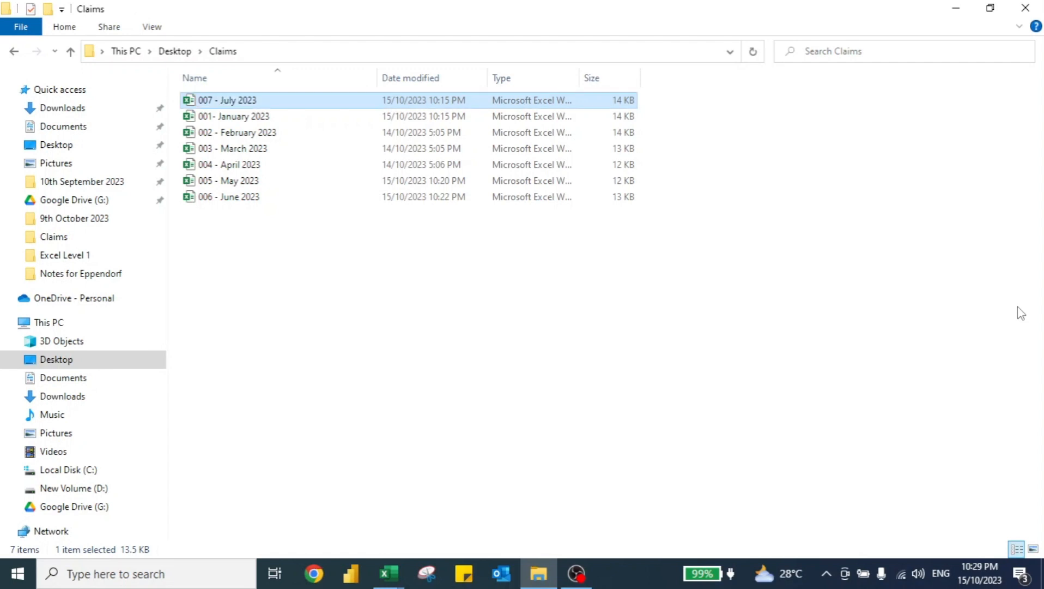
Switch to the open July workbook and set the first claim date to 1/7/2023.
key(alt+Tab)
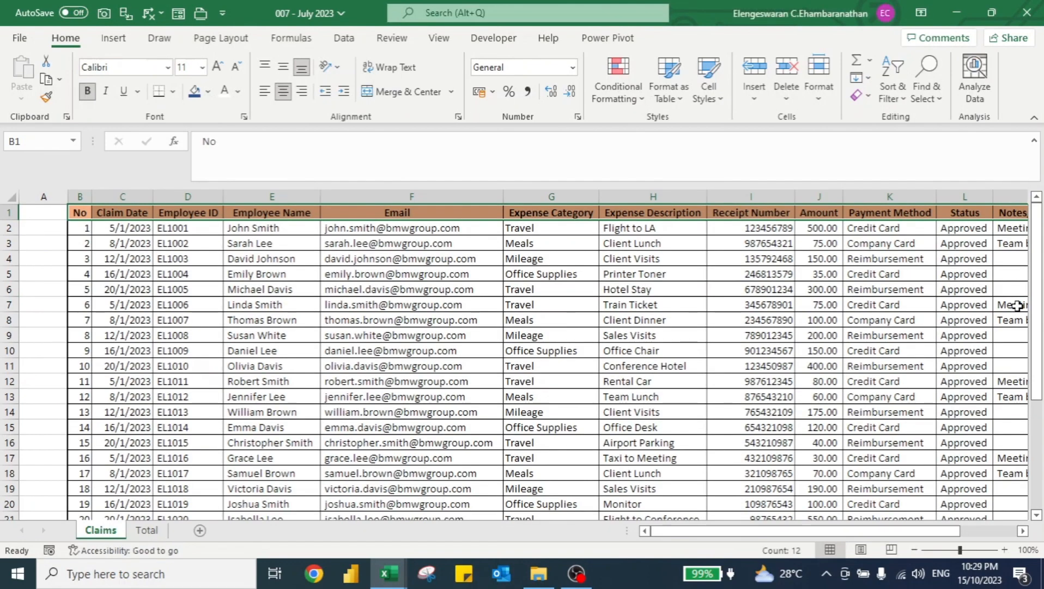
key(Right)
text(1/)
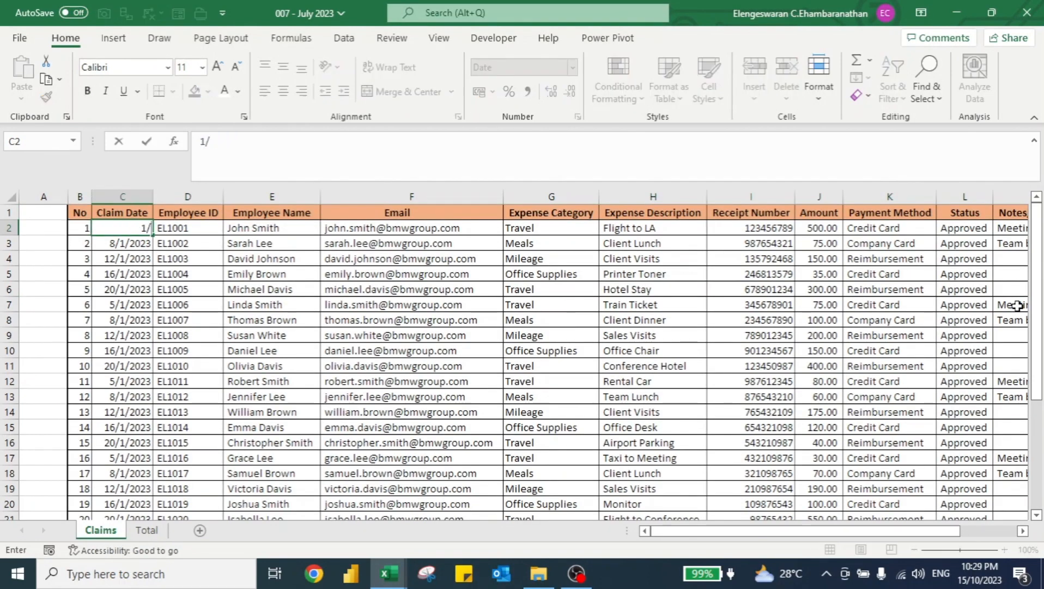
text(7/2023)
key(Return)
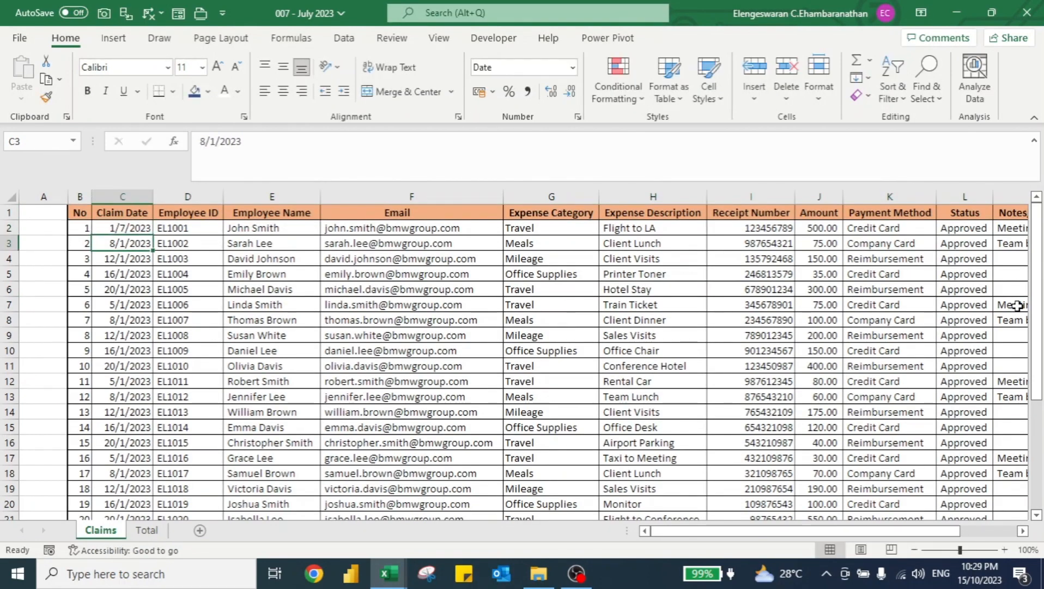
Enter =C2+1 as the next claim date and fill it down the rest of the Claim Date column.
text(=)
key(Up)
text(+1)
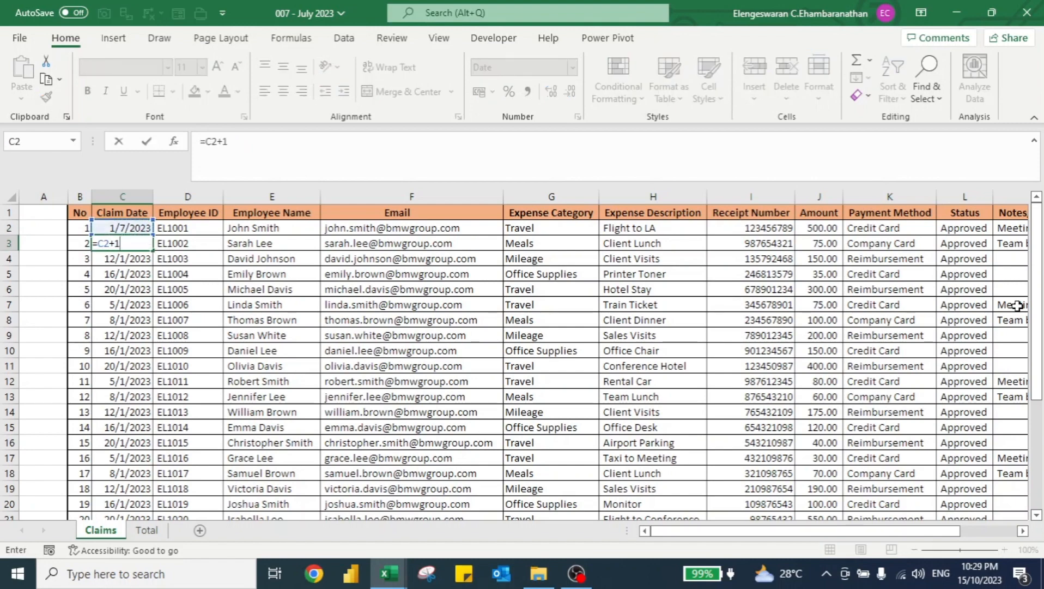
key(ctrl+Return)
key(ctrl+shift+Down)
key(ctrl+d)
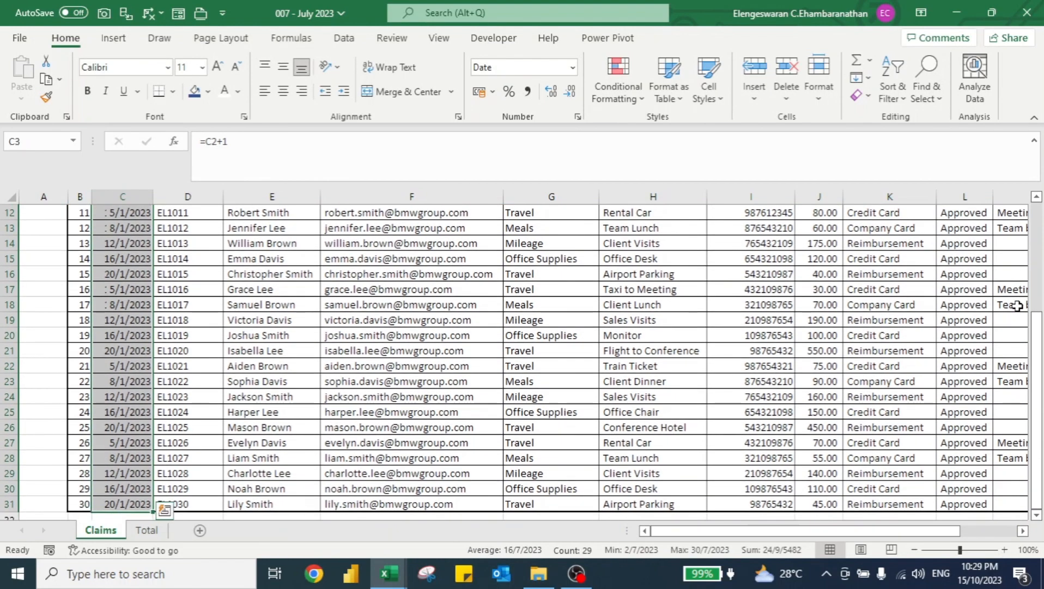
key(Up)
key(Up)
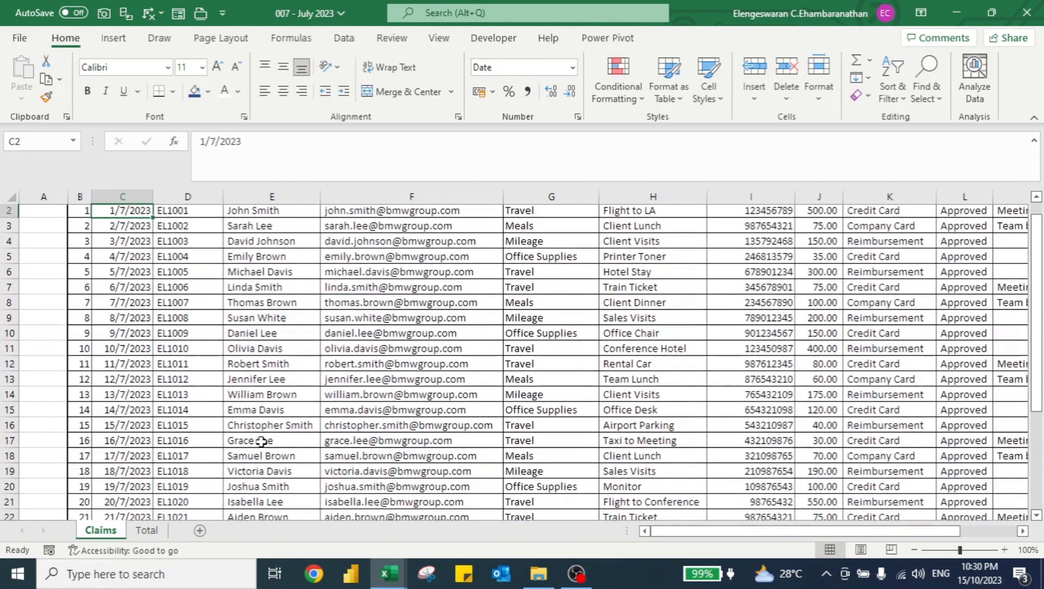
Set the first Amount to 1500 and fill that amount down the whole Amount column.
key(Right)
key(Right)
key(Right)
key(Right)
key(Right)
key(Right)
key(Right)
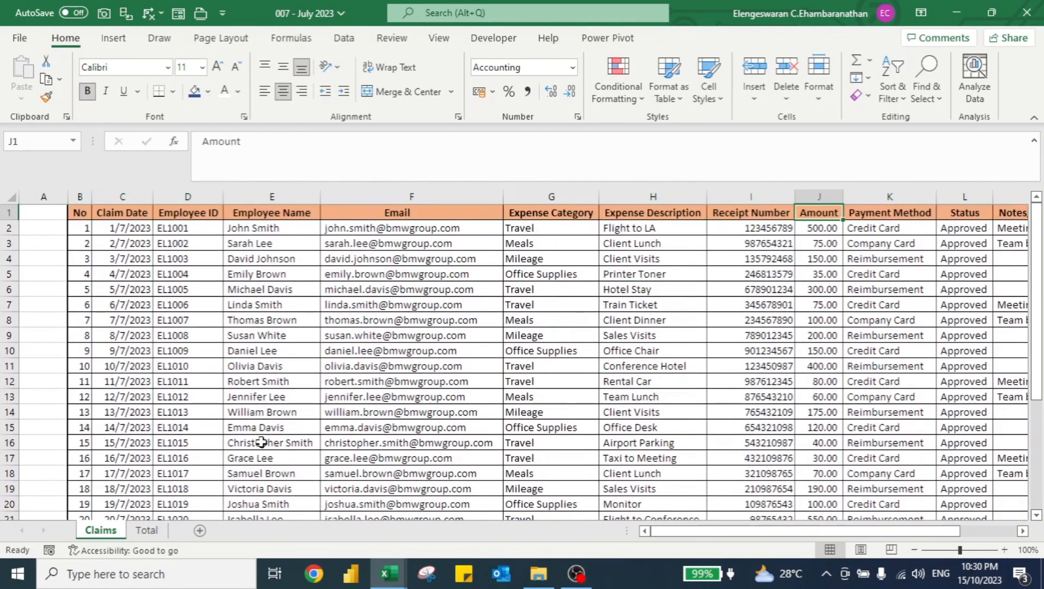
key(Down)
text(1500)
key(Return)
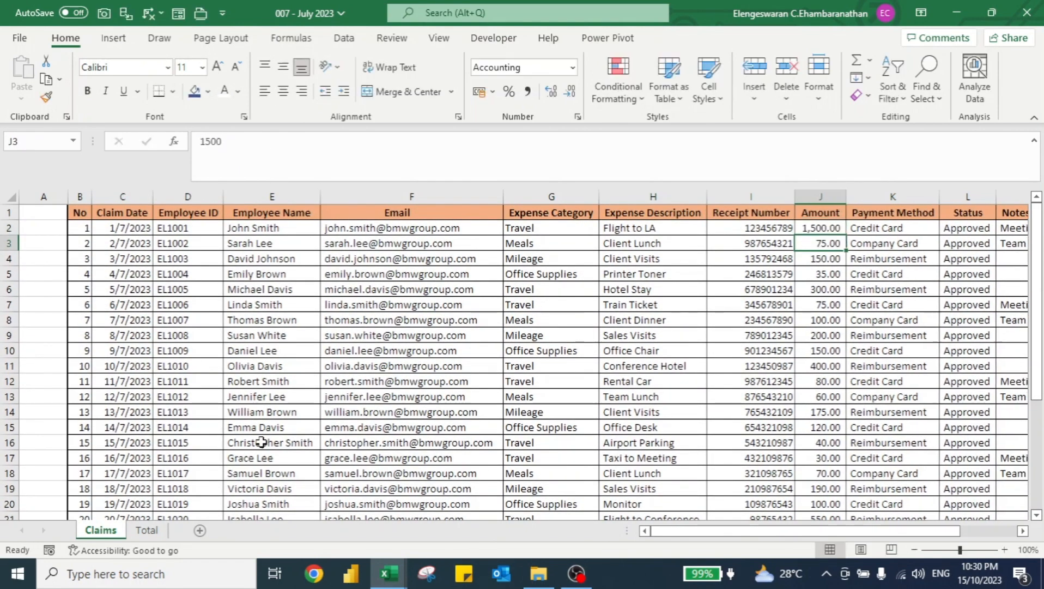
key(Up)
key(ctrl+shift+Down)
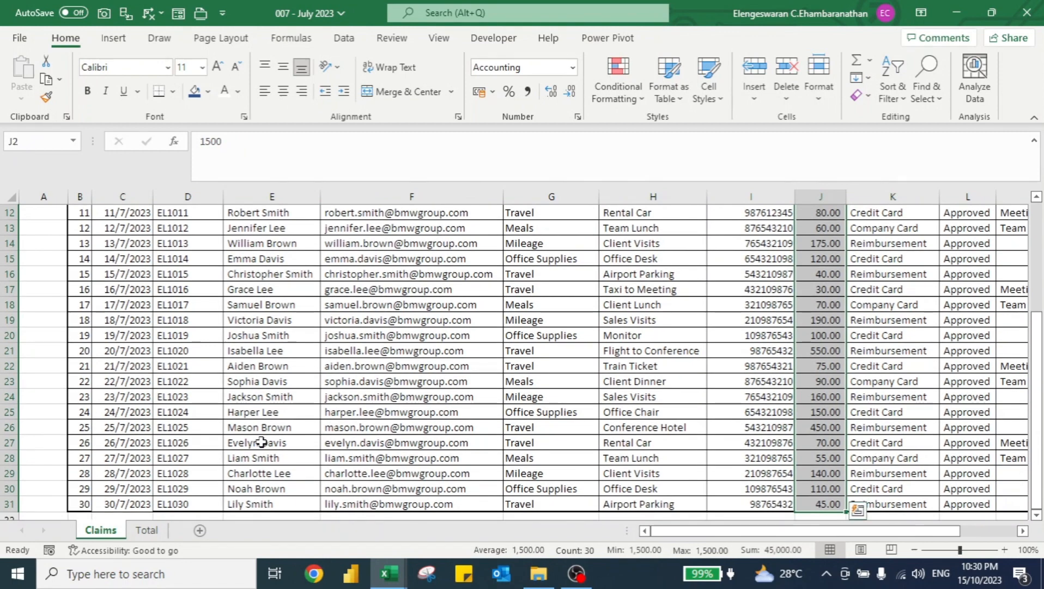
key(ctrl+d)
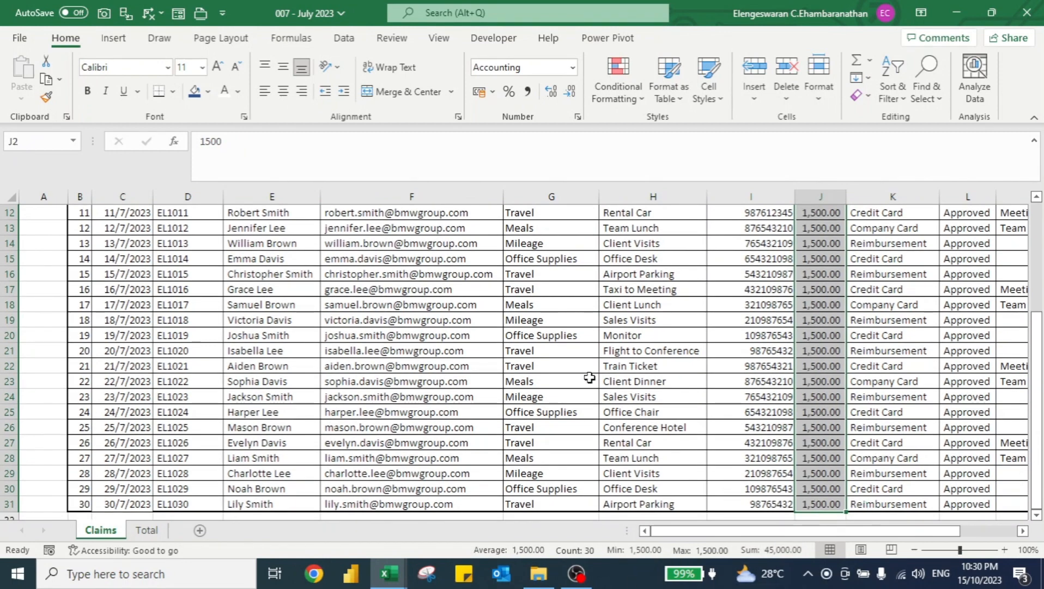
Save and close the July workbook.
key(ctrl+Up)
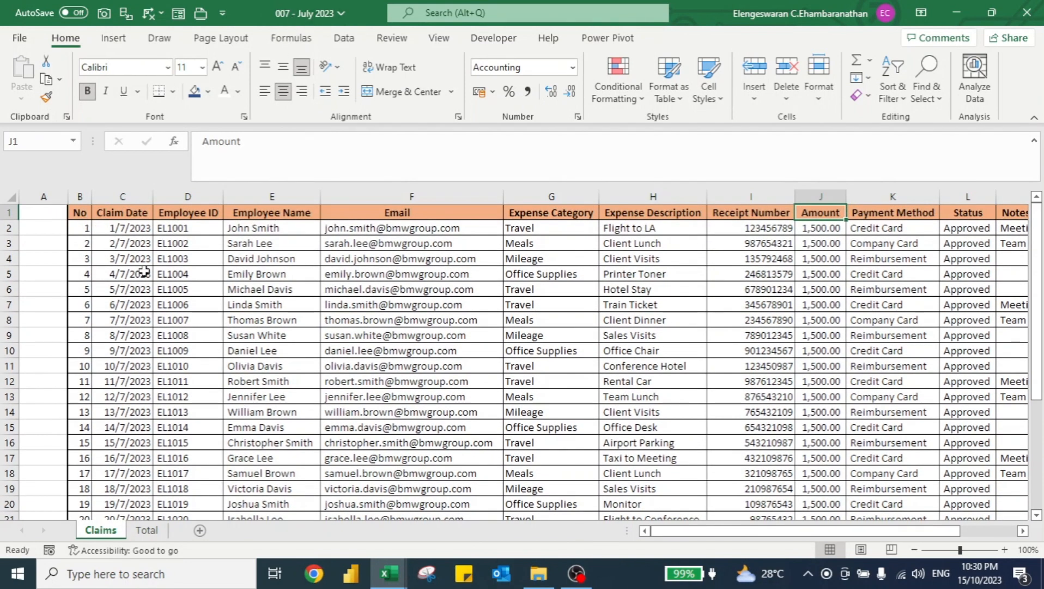
key(ctrl+s)
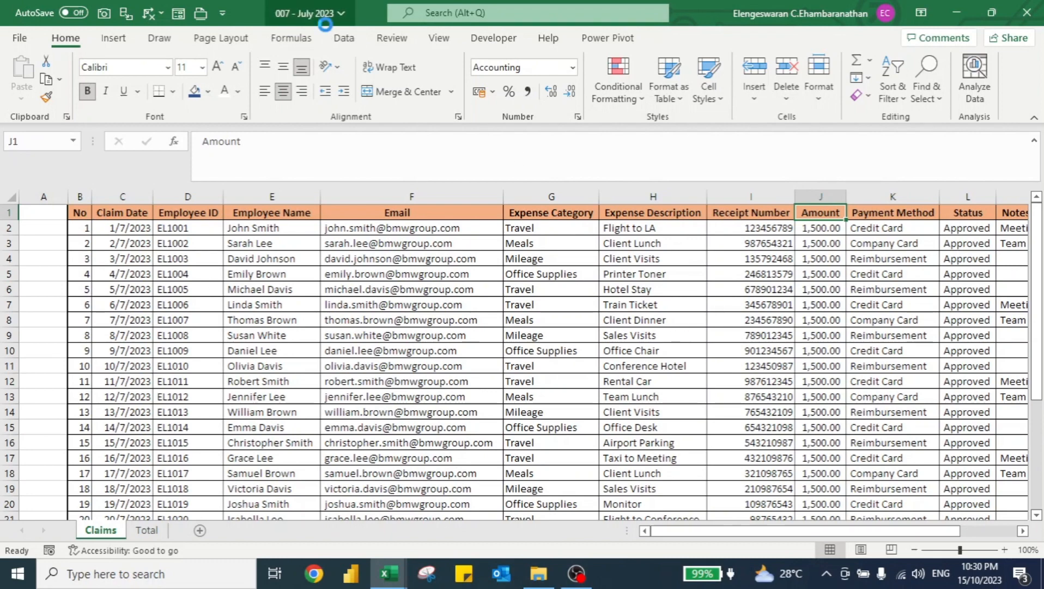
key(ctrl+w)
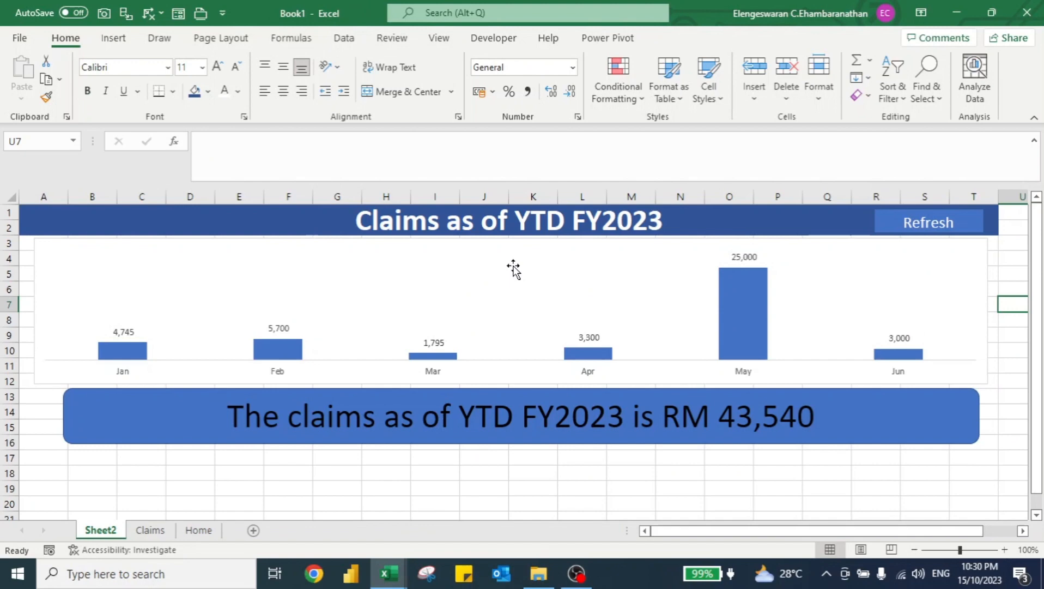
Assign the Update macro to the Refresh rectangle on the chart sheet.
click(634, 457)
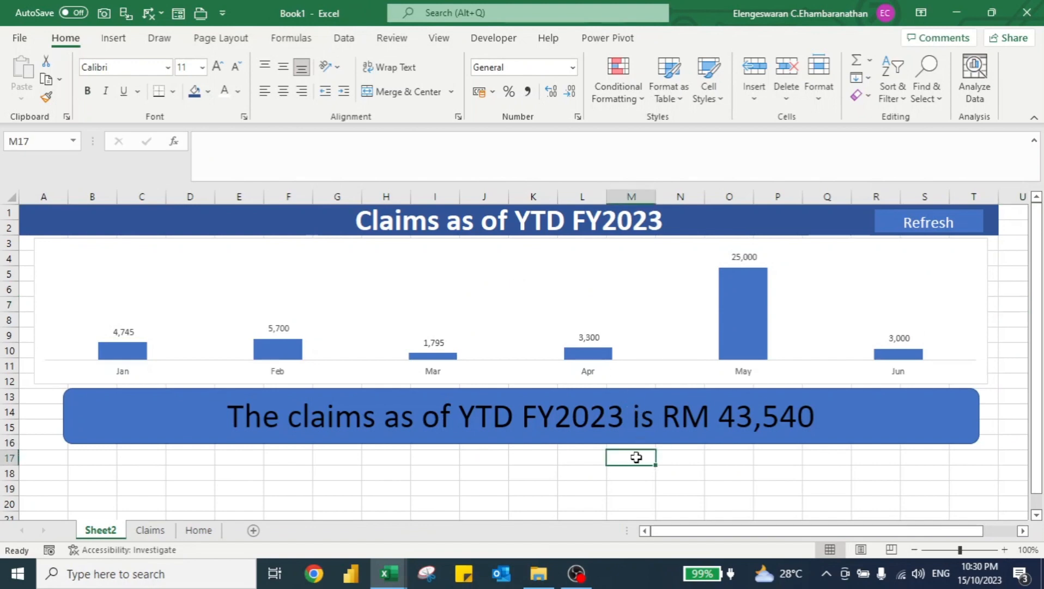
click(1013, 319)
right_click(974, 226)
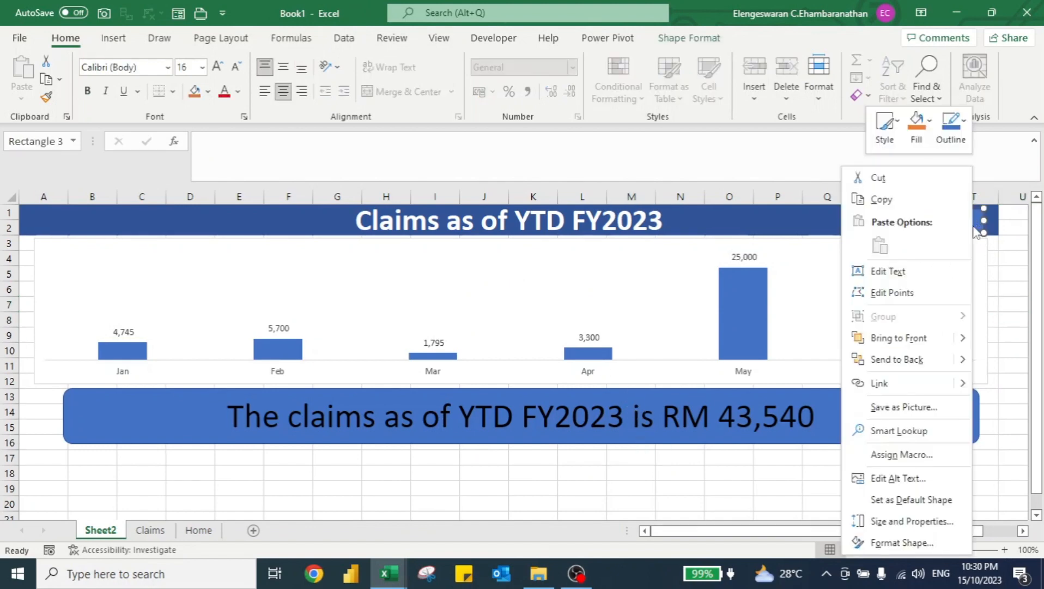
click(901, 455)
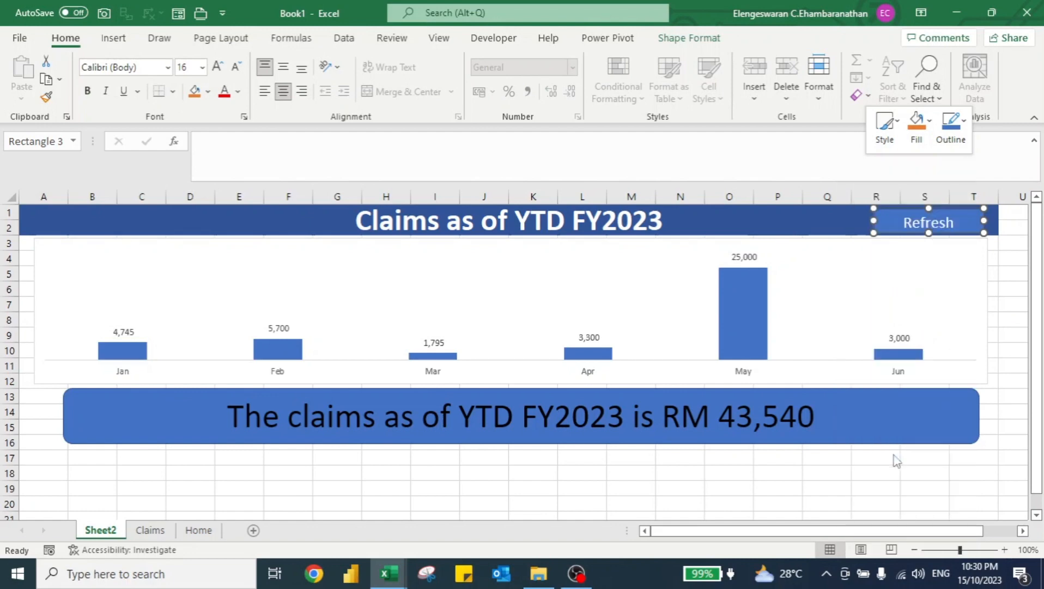
click(785, 339)
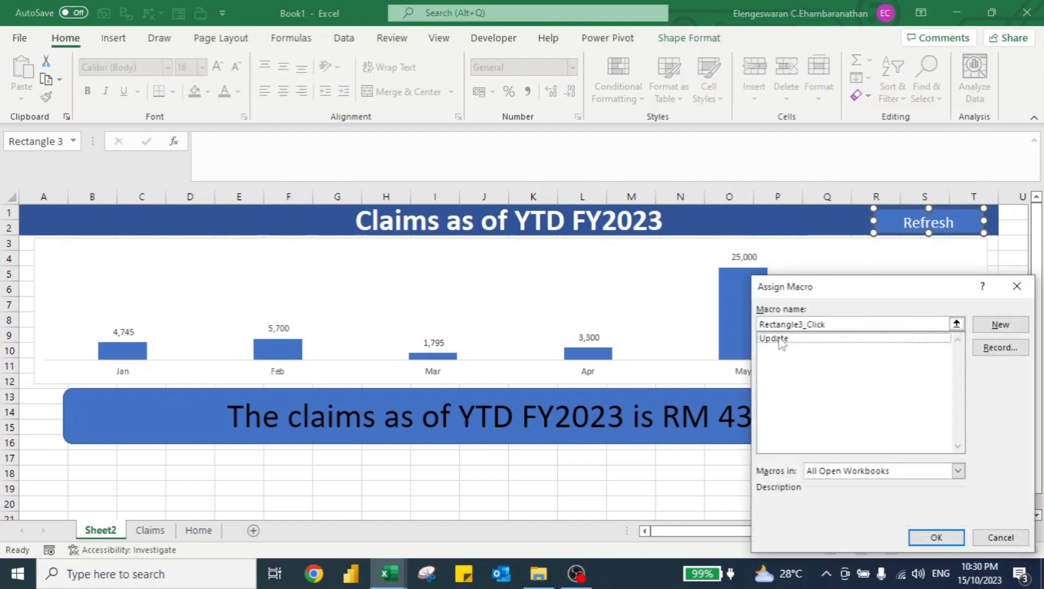
click(936, 537)
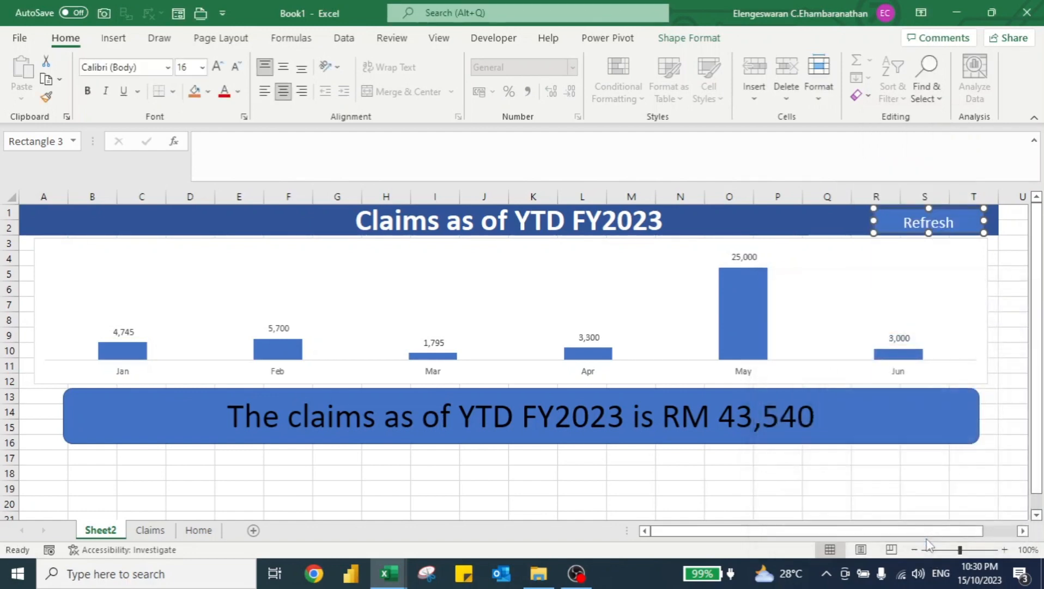
Deselect the shape and use the Refresh button to update the chart with the July data.
click(872, 493)
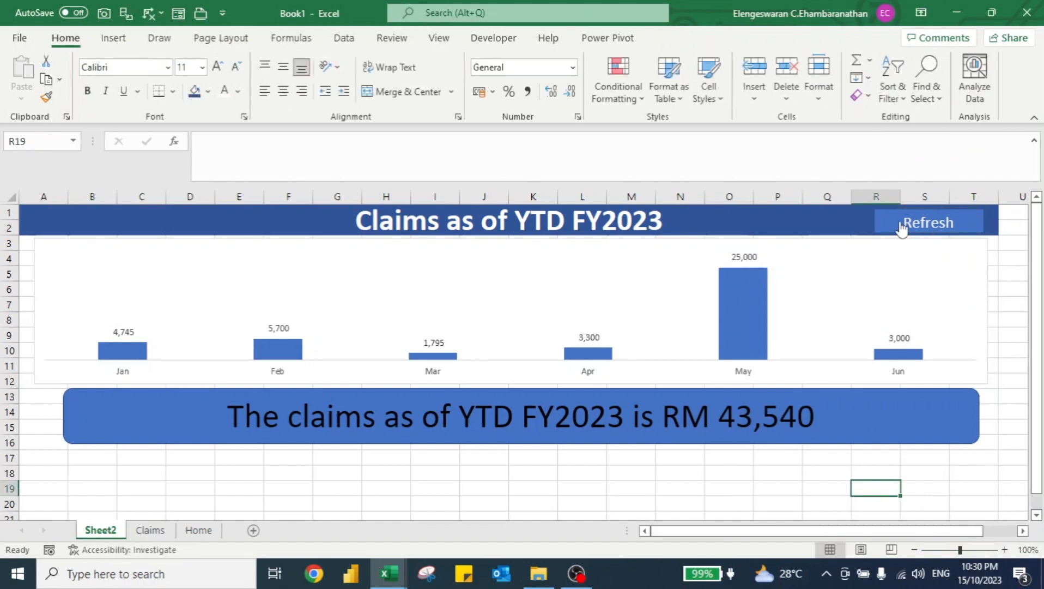
click(899, 221)
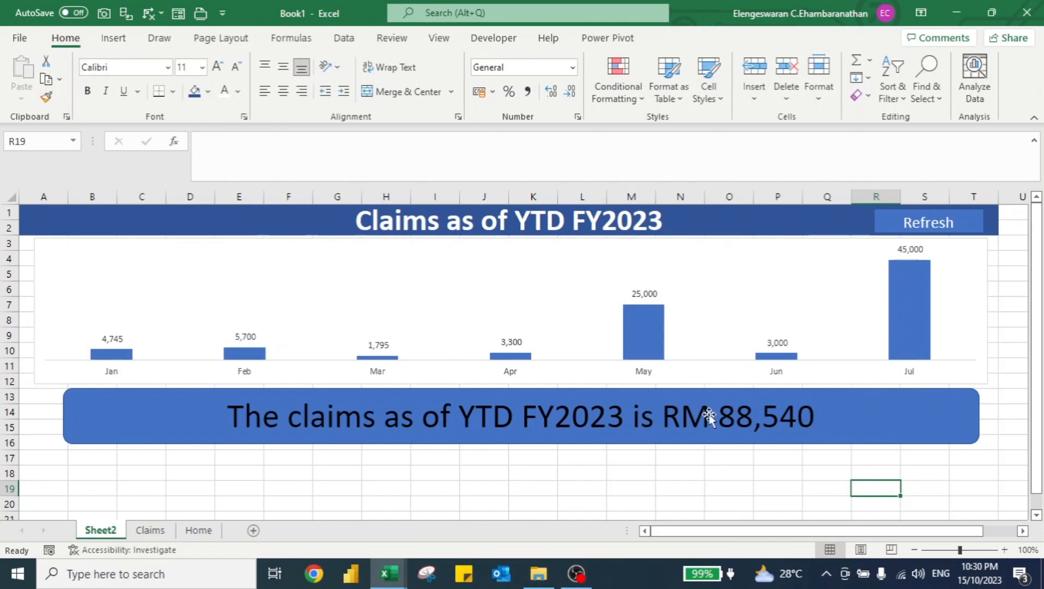
Copy the monthly Sum of Amount PivotTable on the Claims sheet.
click(148, 531)
key(ctrl+Up)
key(ctrl+Left)
key(ctrl+shift+Down)
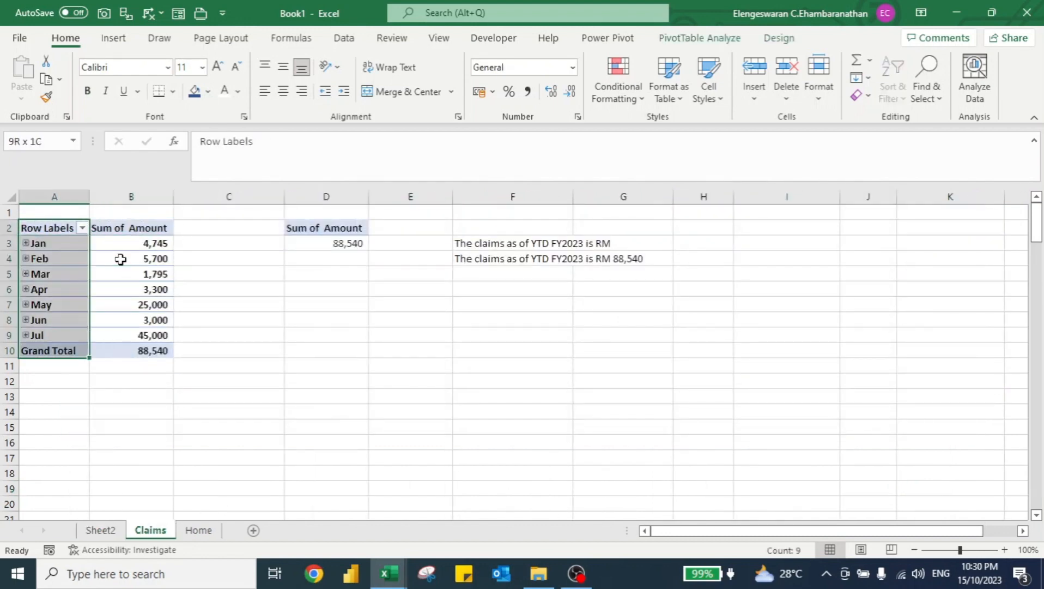
key(ctrl+shift+Right)
key(ctrl+c)
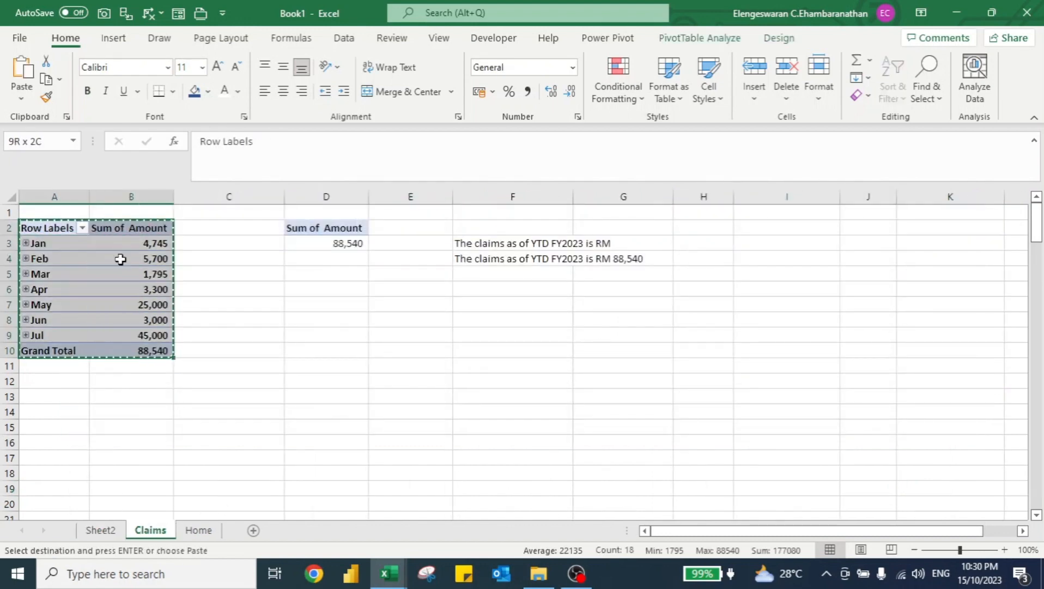
Paste the PivotTable into cell A20 of Sheet2 below the chart and summary.
click(100, 531)
click(52, 474)
key(Down)
key(Down)
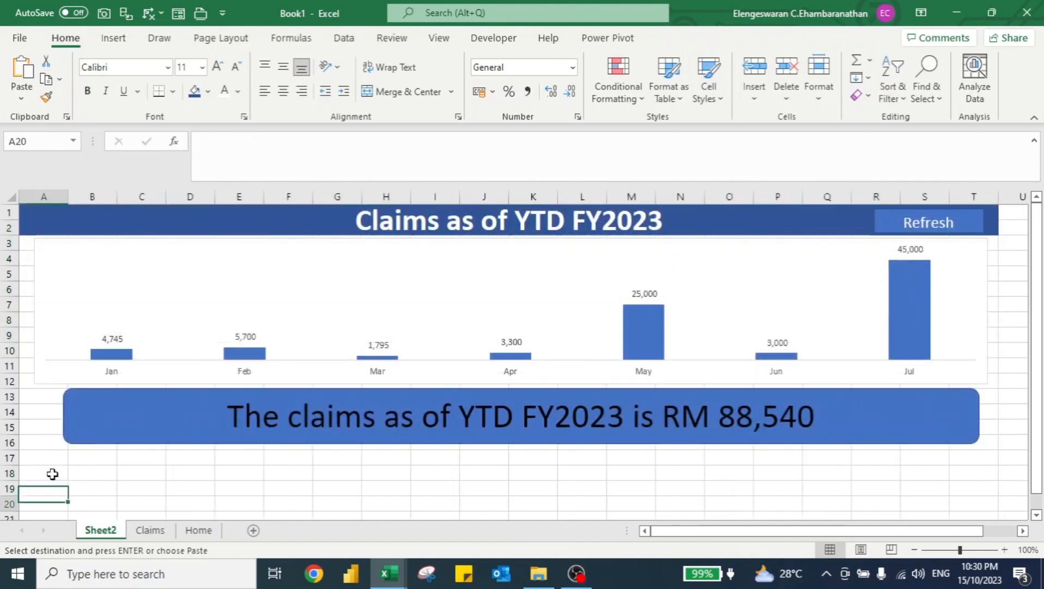
key(Up)
key(Down)
key(ctrl+v)
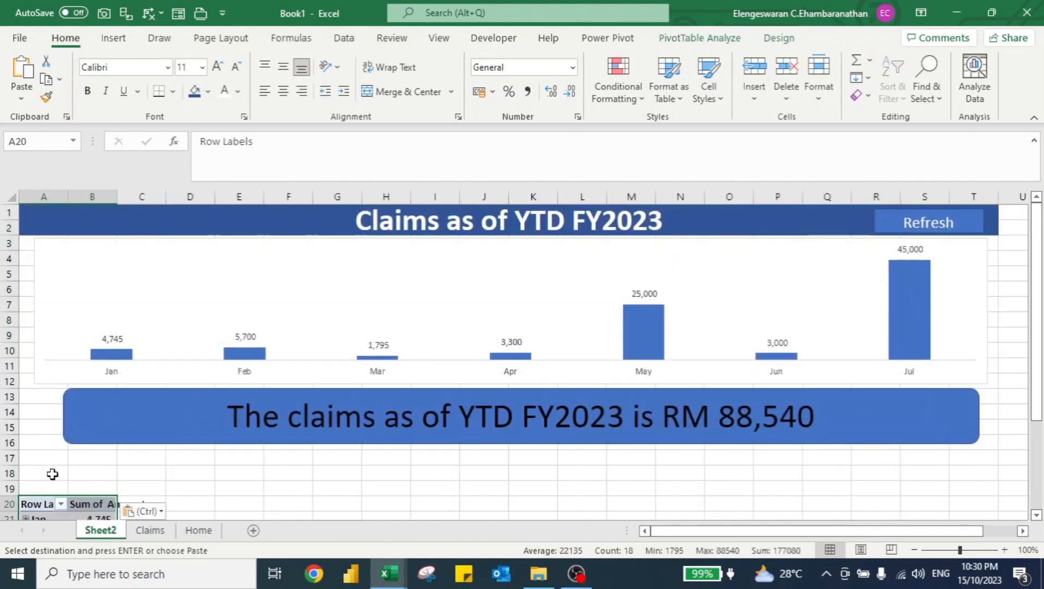
Duplicate the pasted PivotTable into cell F20 on Sheet2.
key(Down)
key(Down)
key(ctrl+shift+Down)
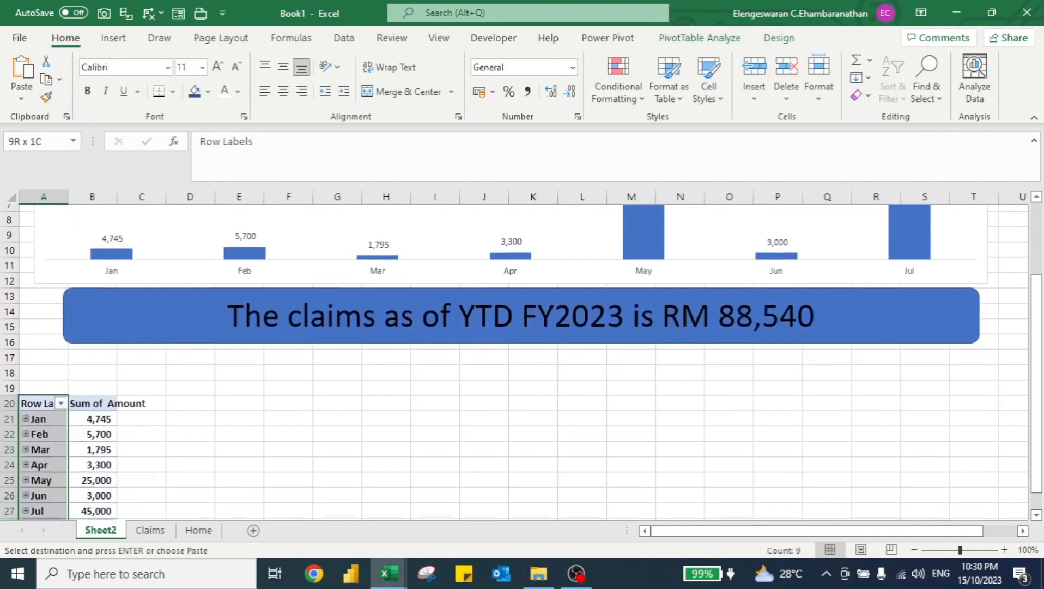
key(ctrl+shift+Right)
key(ctrl+c)
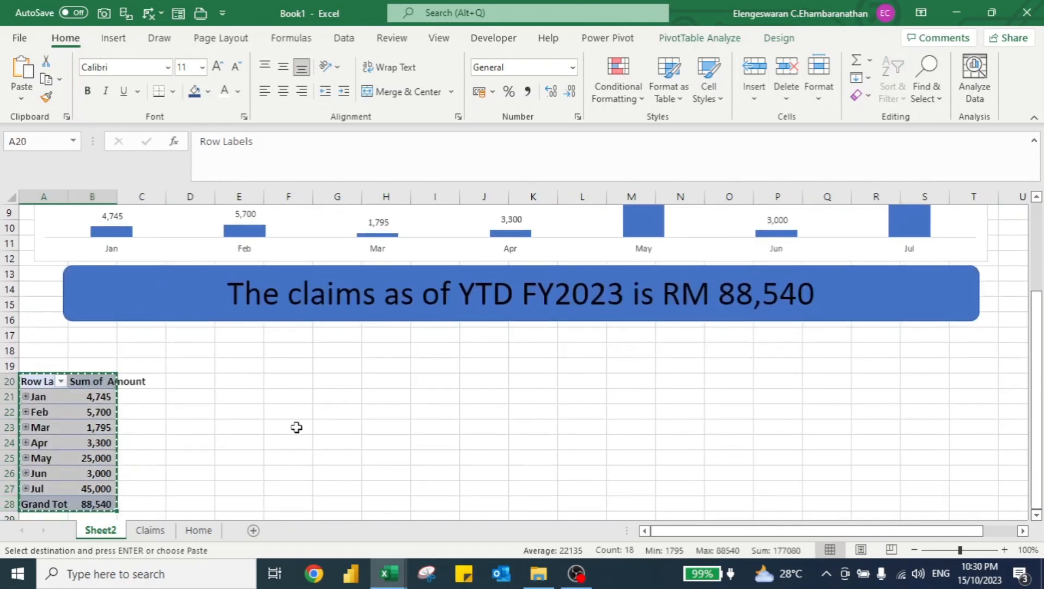
click(277, 383)
key(ctrl+v)
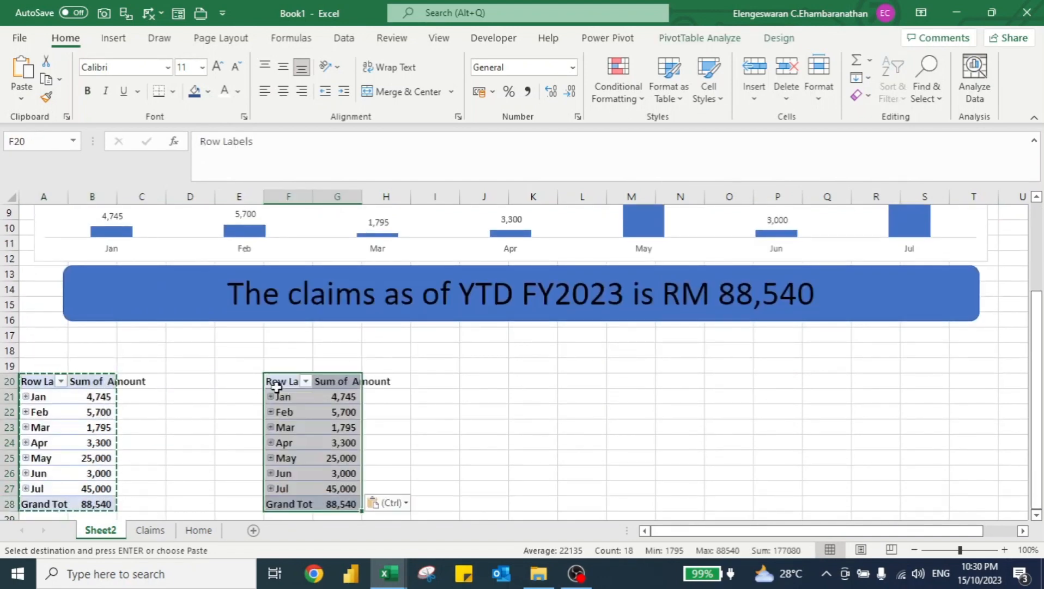
Add Amount a second time to the Values of the PivotTable at A20.
click(43, 396)
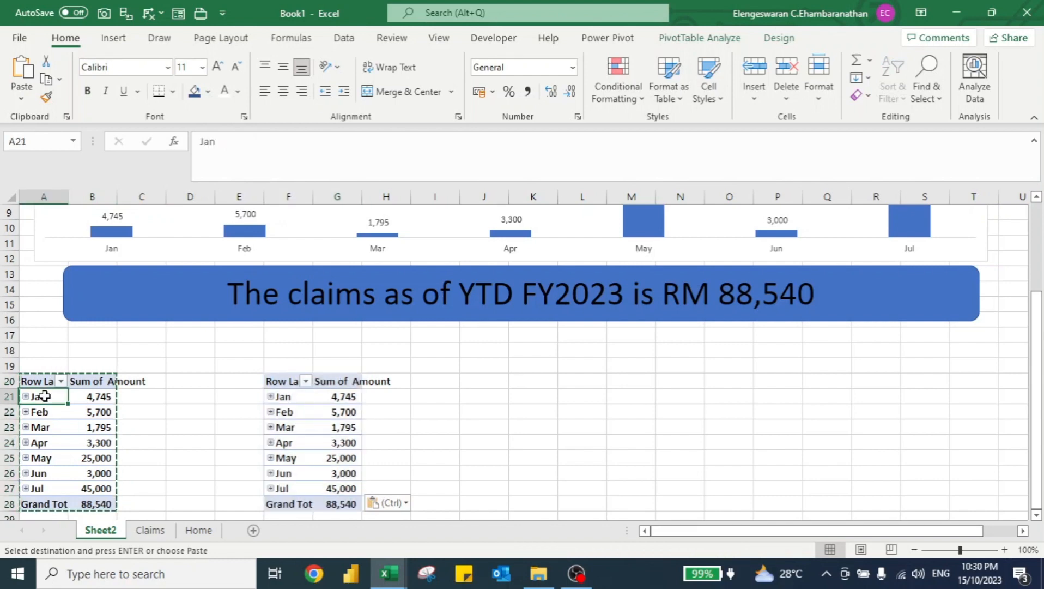
click(719, 43)
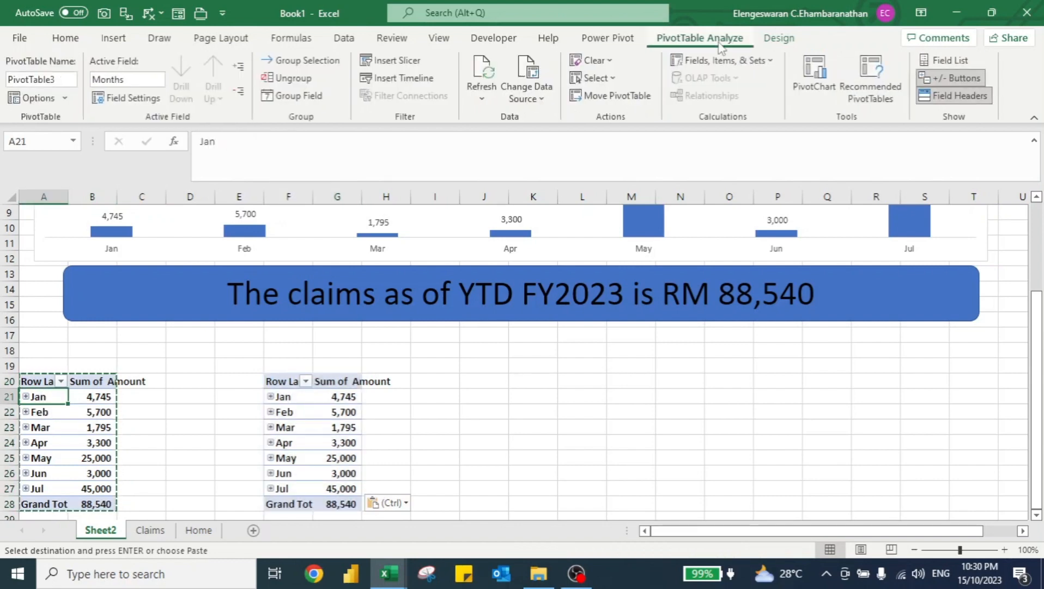
click(936, 58)
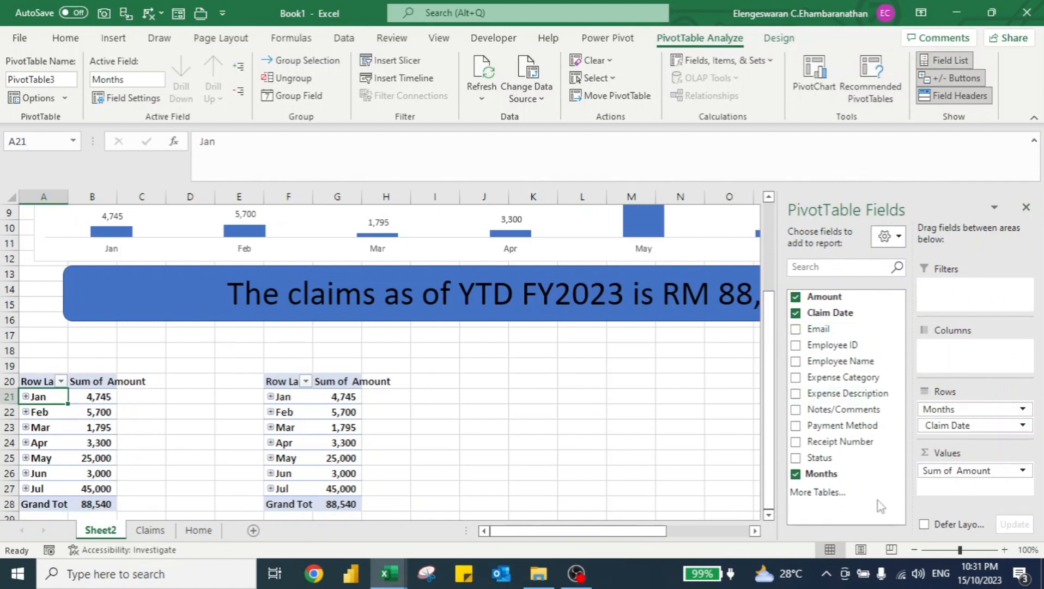
drag(821, 296, 959, 489)
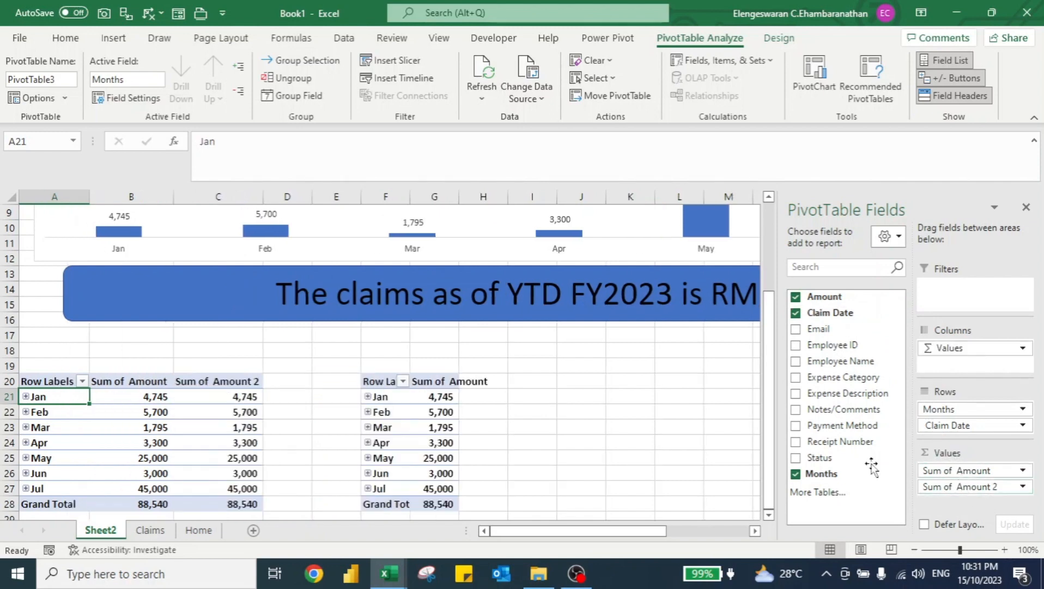
Rename the first value field of the A20 PivotTable to RM.
click(122, 382)
double_click(124, 382)
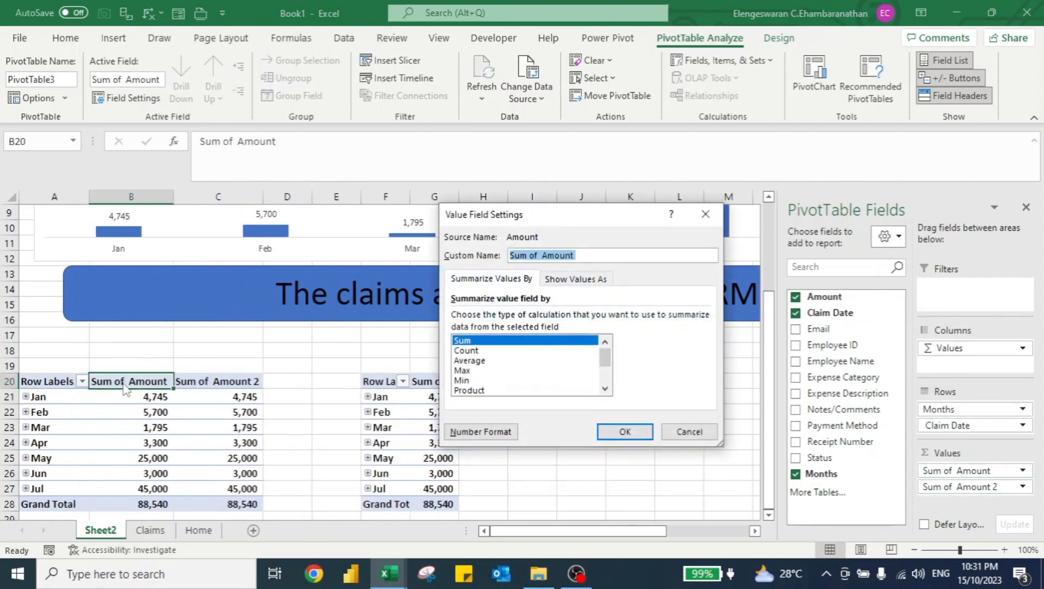
key(BackSpace)
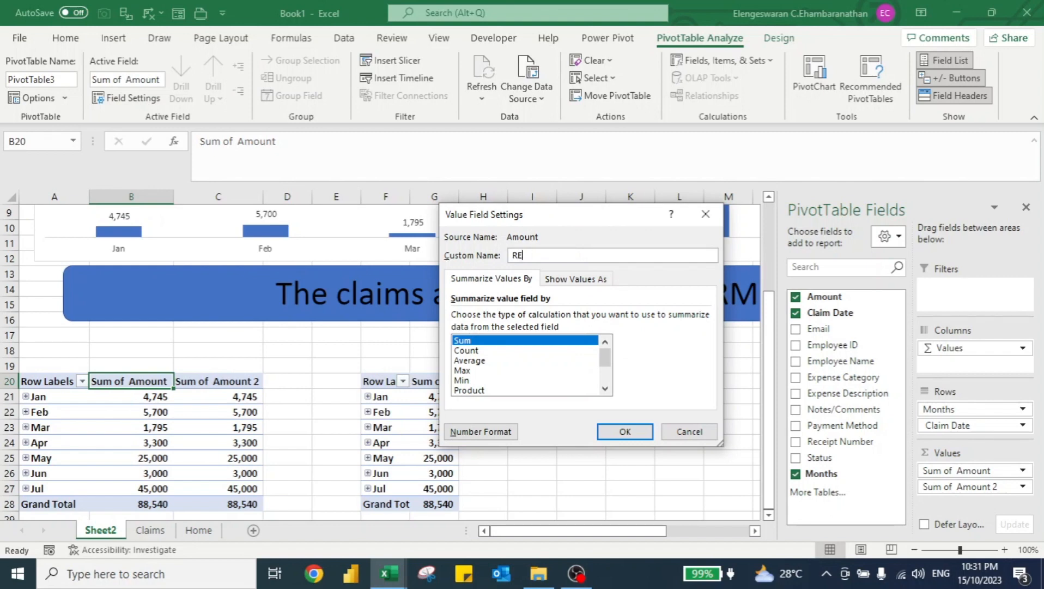
key(Return)
key(Right)
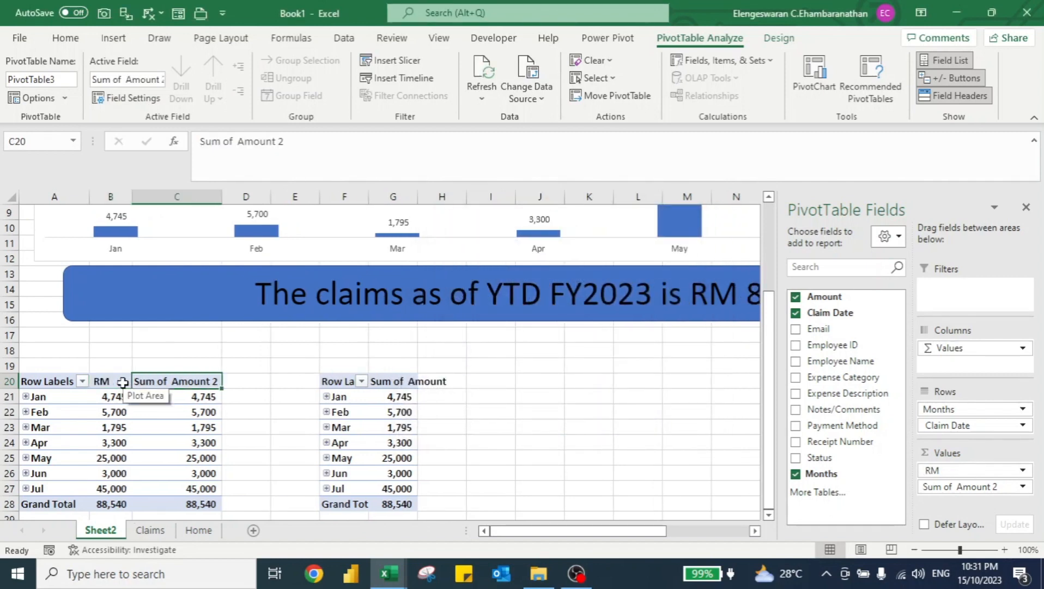
Rename the second value field of the A20 PivotTable to % Trending.
double_click(155, 384)
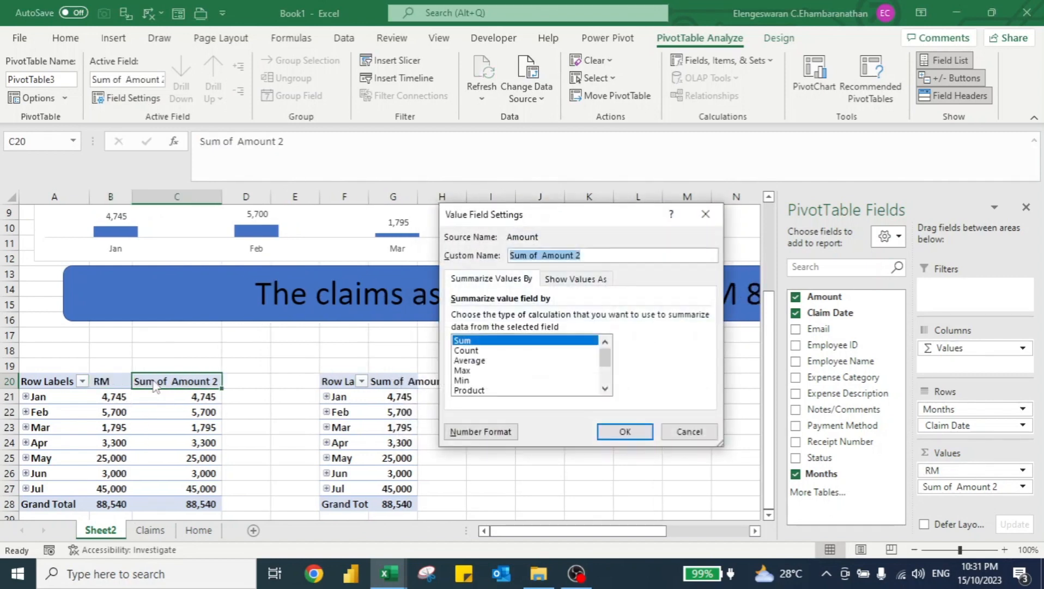
key(BackSpace)
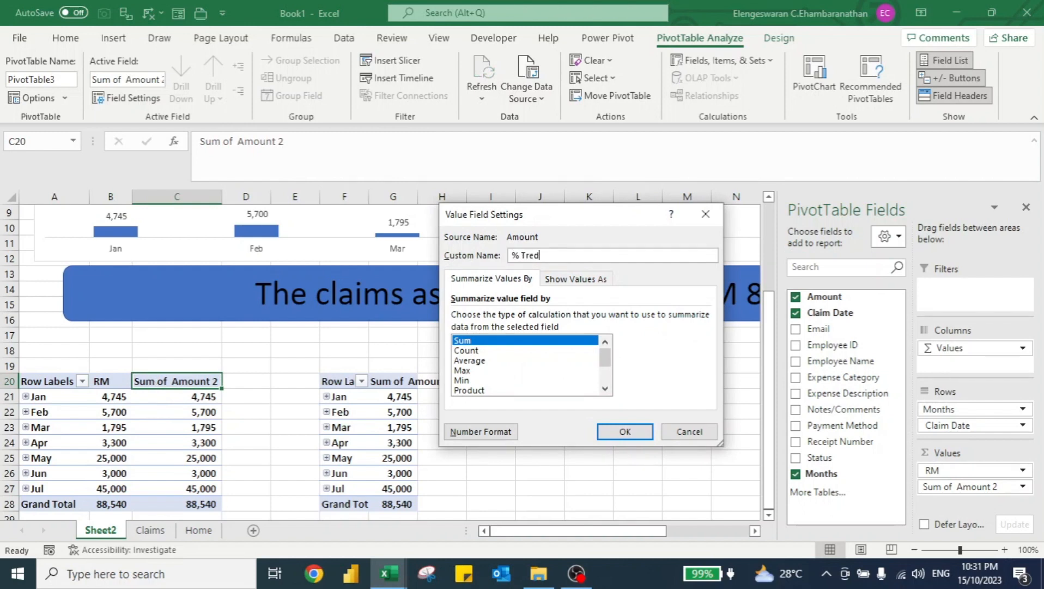
key(Return)
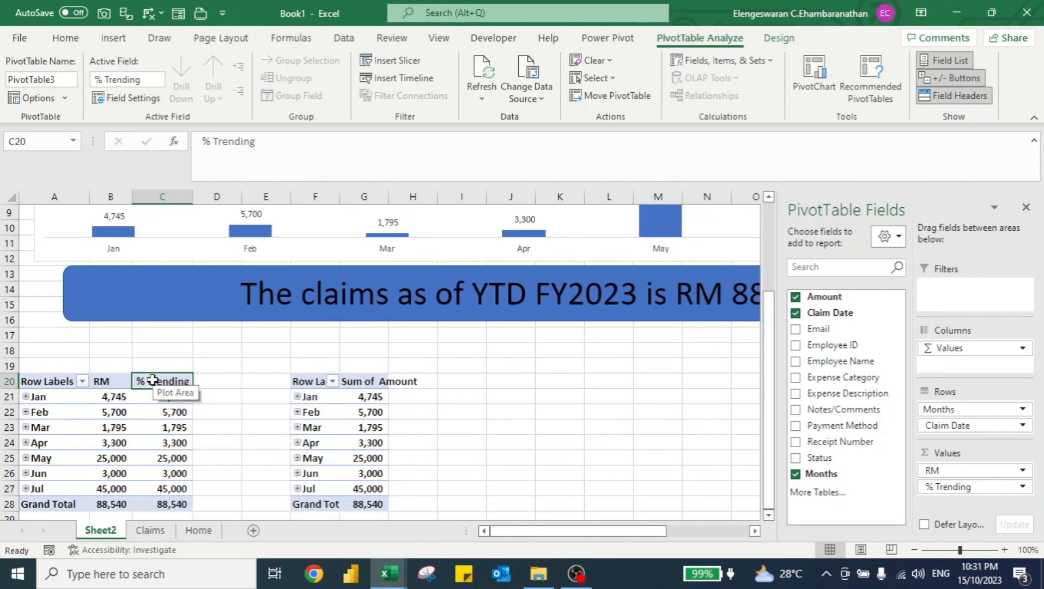
Show % Trending as % Difference From the previous item of the Months base field, and review the resulting percentages.
click(173, 402)
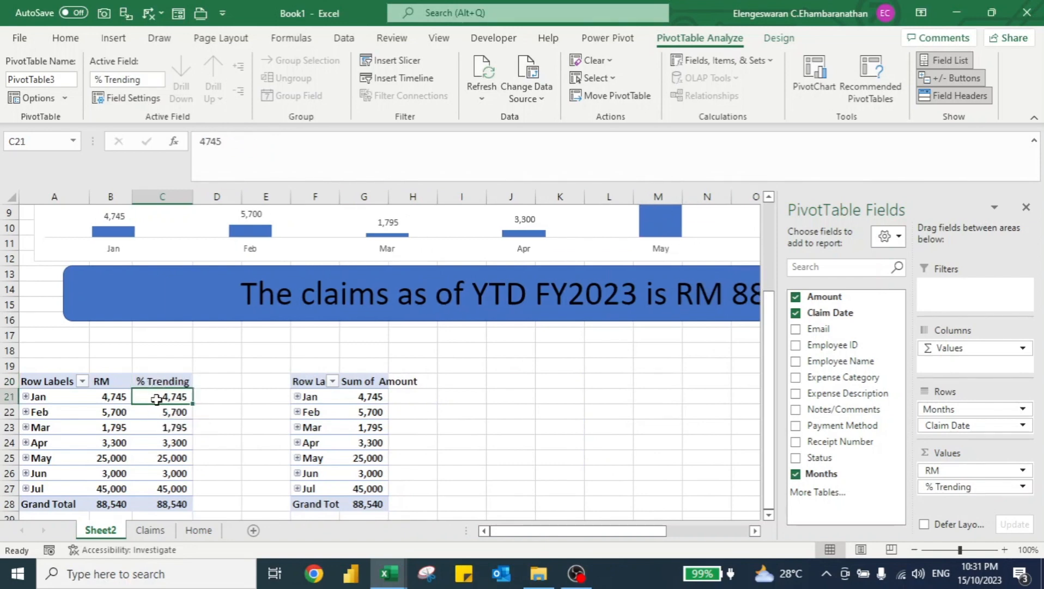
right_click(163, 402)
mouse_move(236, 299)
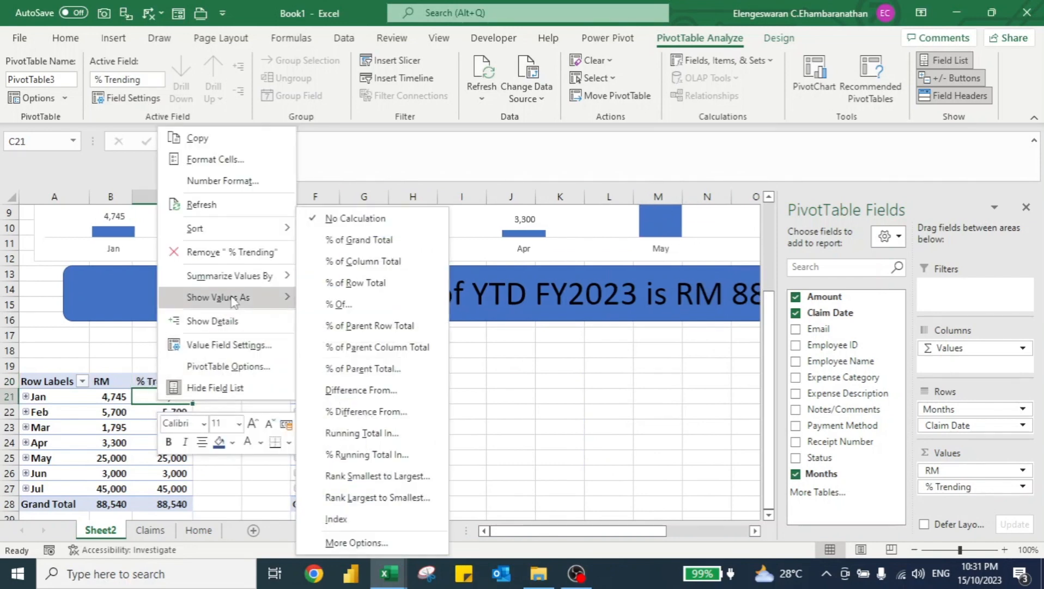
click(365, 412)
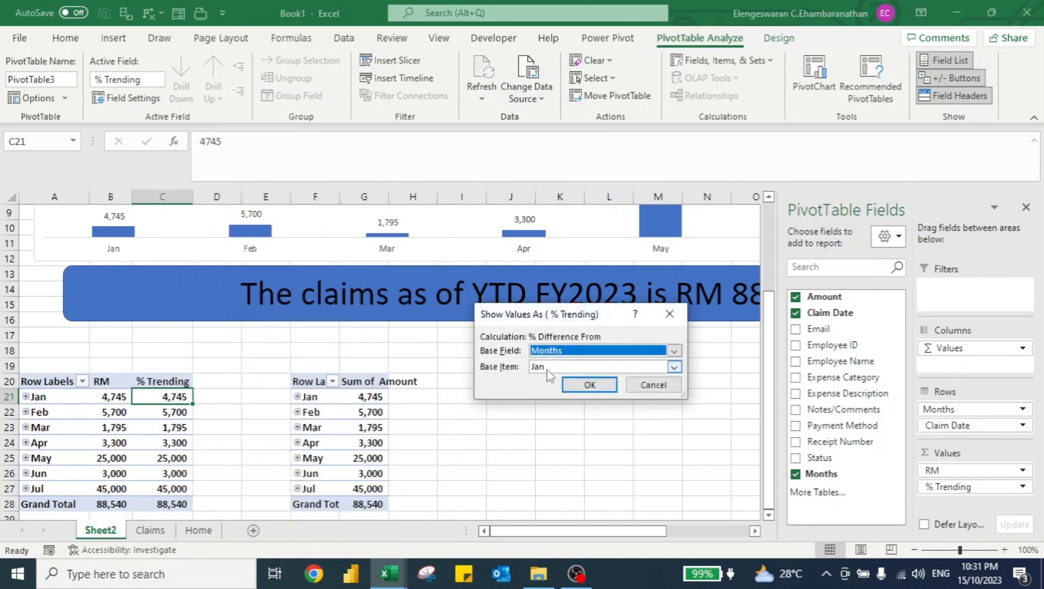
click(550, 369)
click(553, 140)
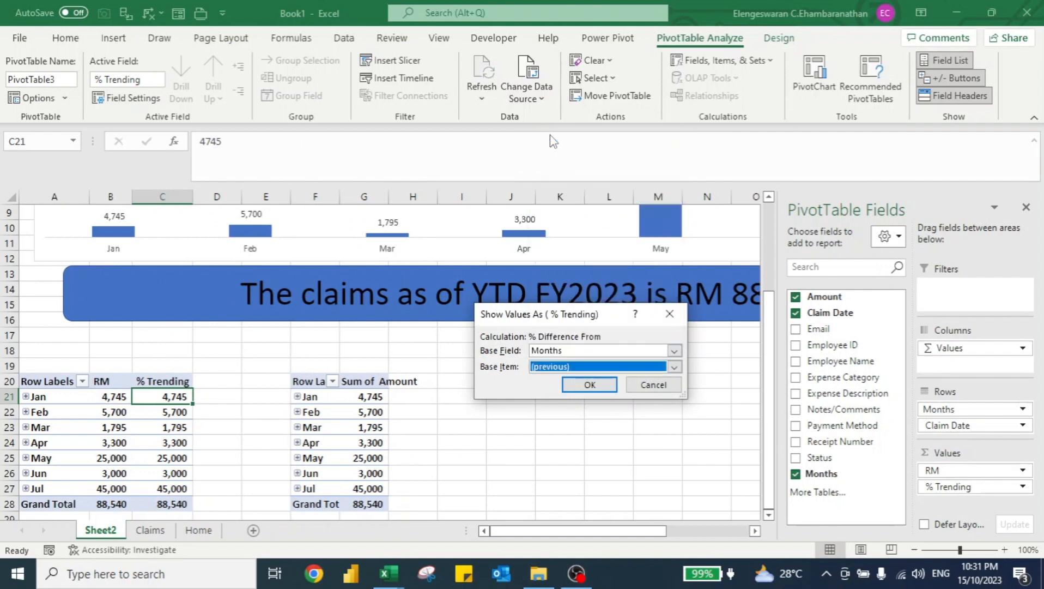
click(590, 384)
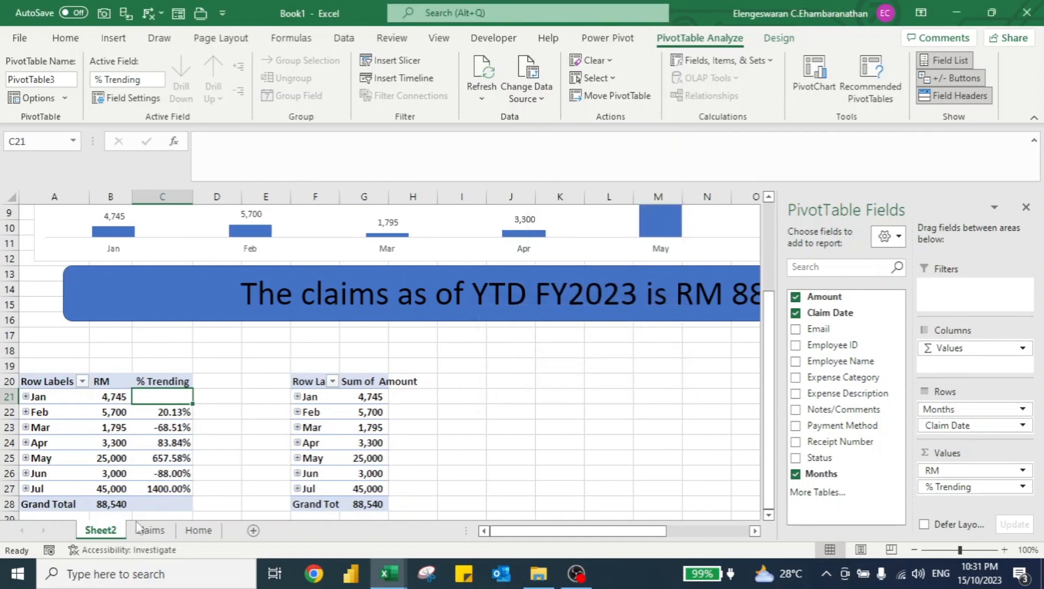
key(Down)
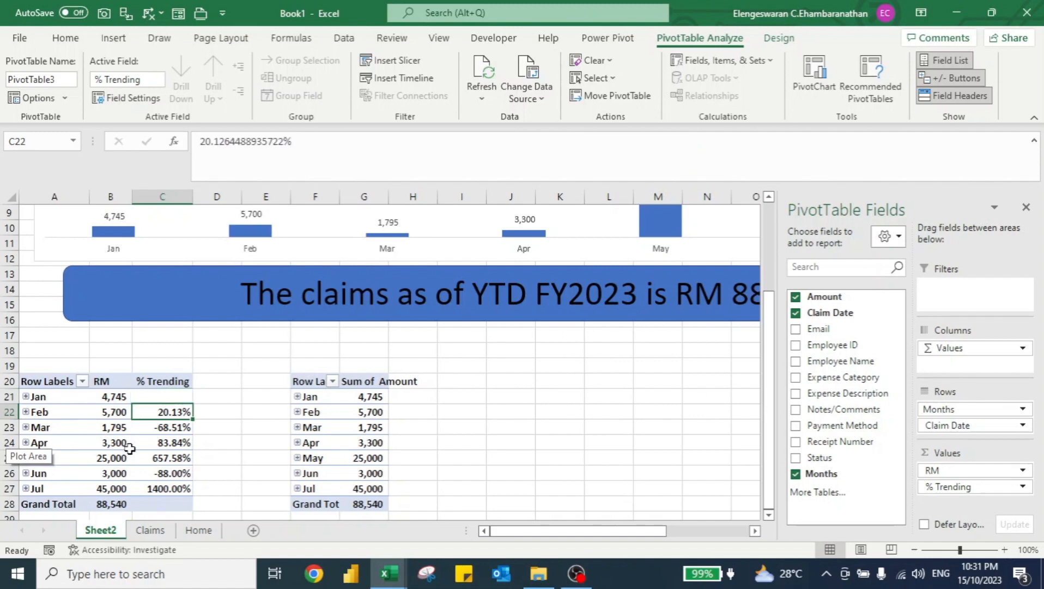
key(Down)
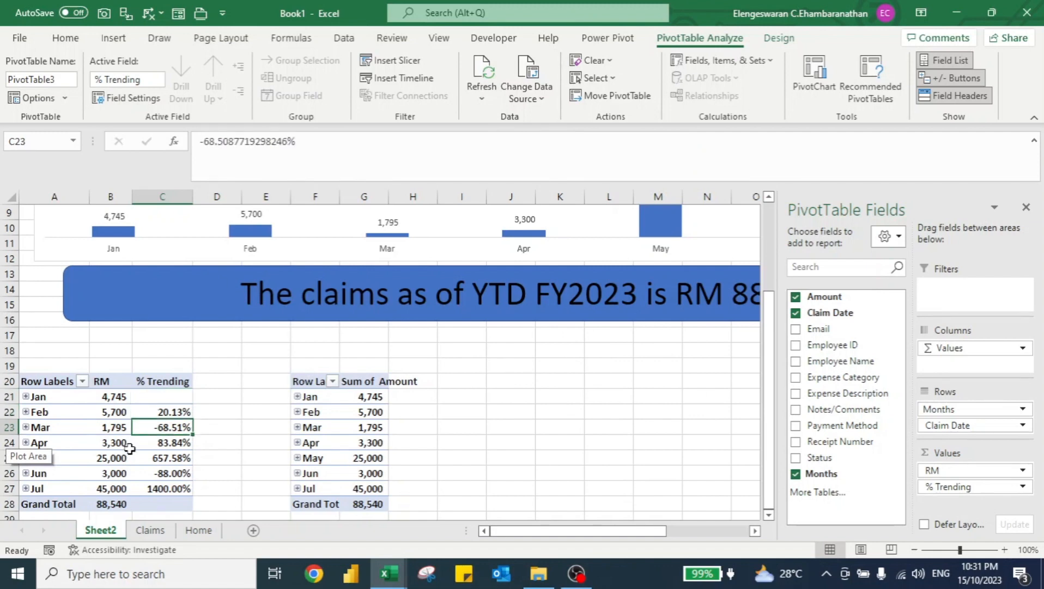
key(Down)
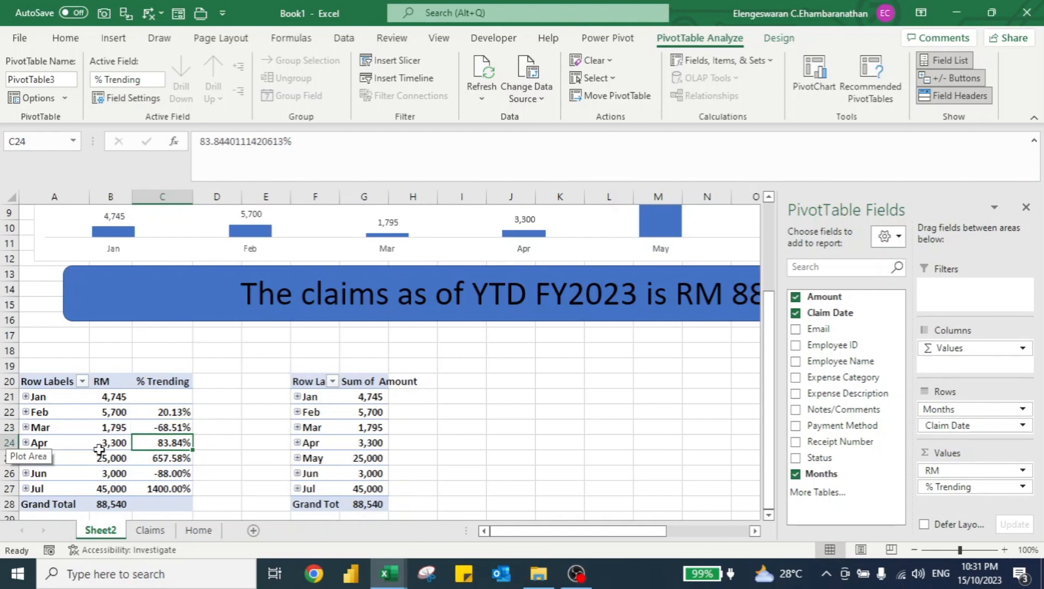
Rearrange the F20 PivotTable with Months as columns, Expense Category as rows, and Claim Date removed.
click(360, 411)
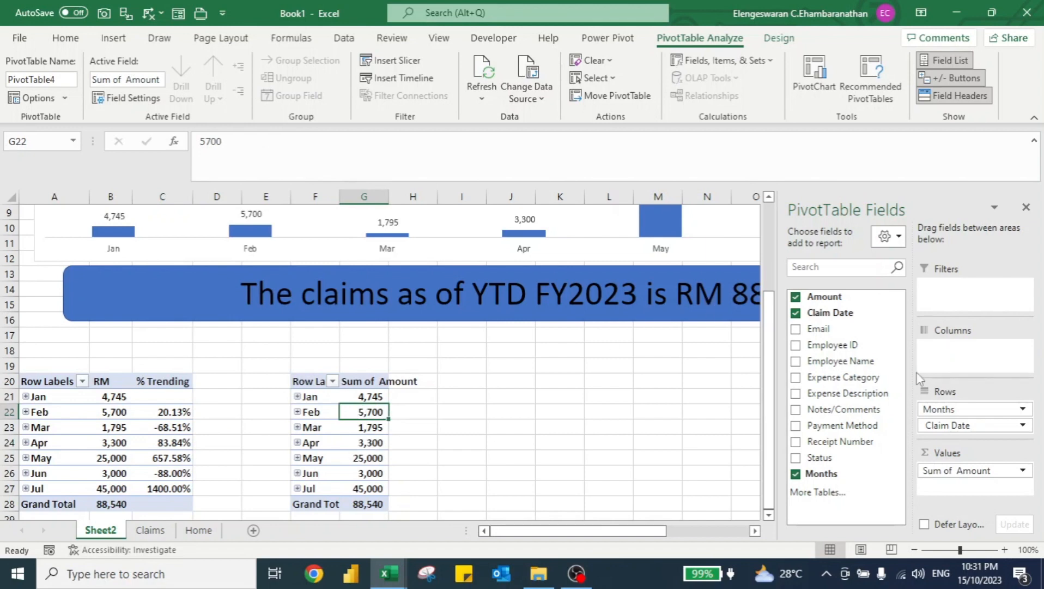
drag(947, 410, 960, 356)
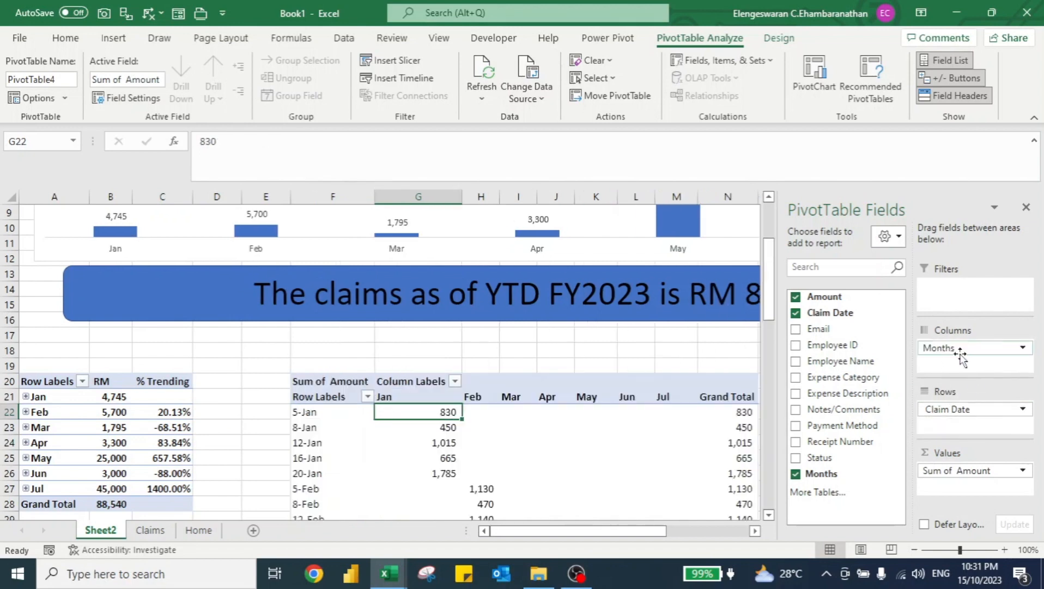
click(796, 313)
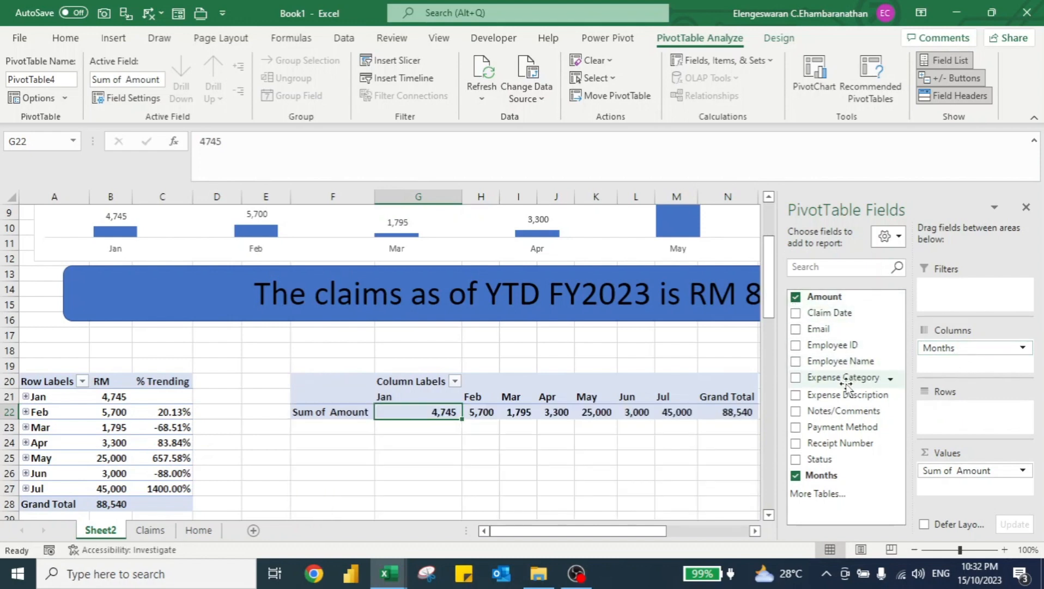
drag(846, 384, 926, 410)
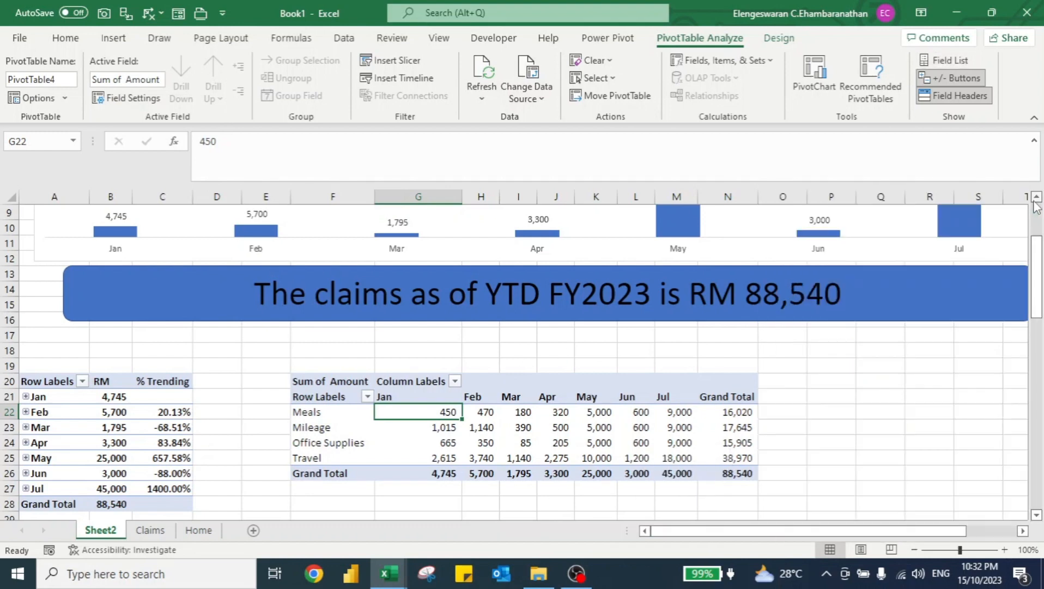
Switch to the Claims folder and paste a copy of the February 2023 workbook file.
click(1027, 207)
key(alt+Tab)
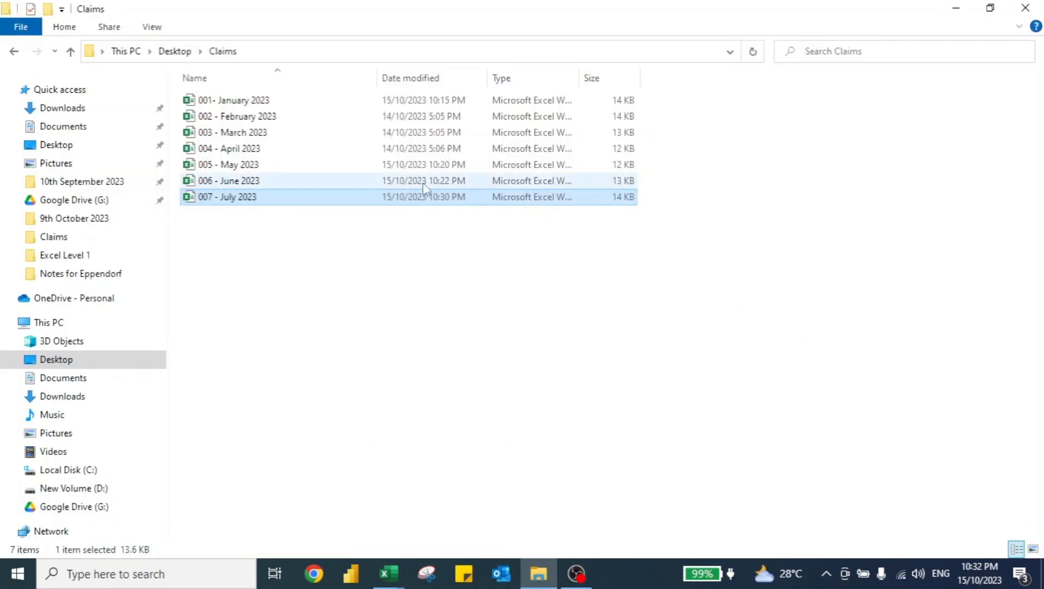
click(284, 120)
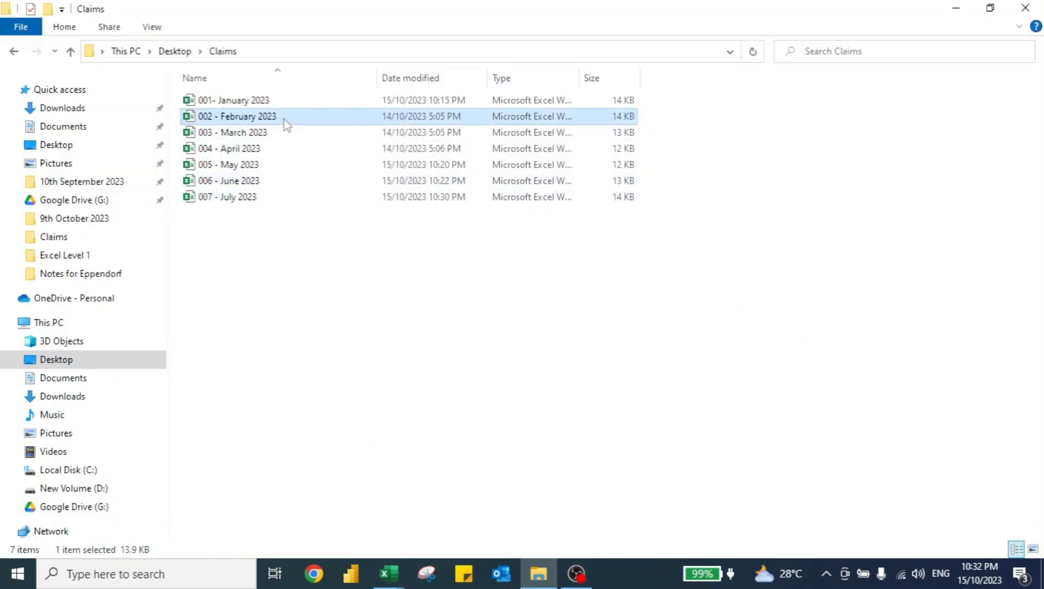
key(ctrl+v)
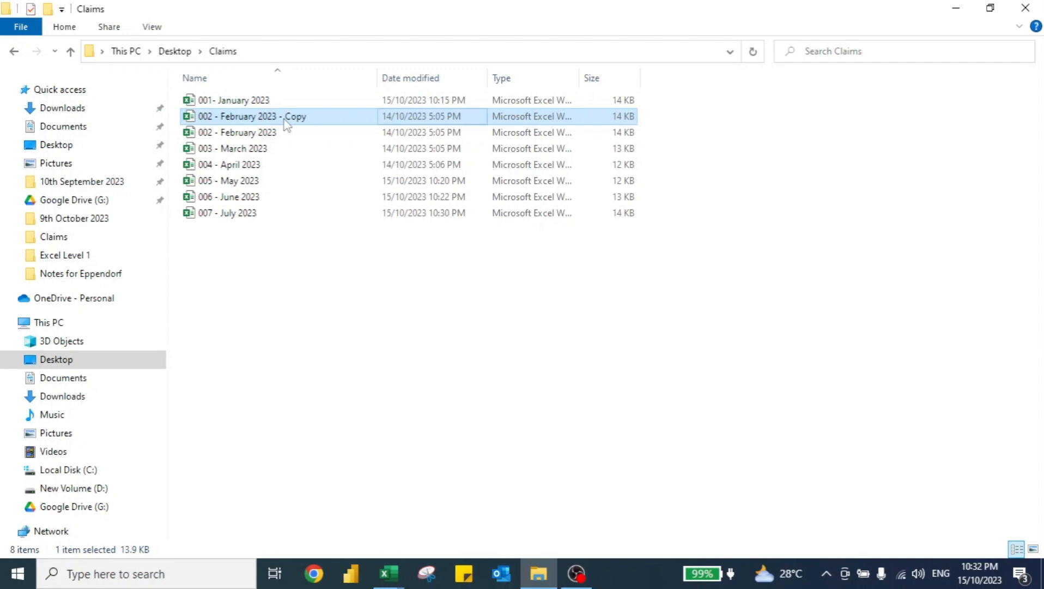
Rename the copied February workbook file to 008 - August 2023.
click(284, 121)
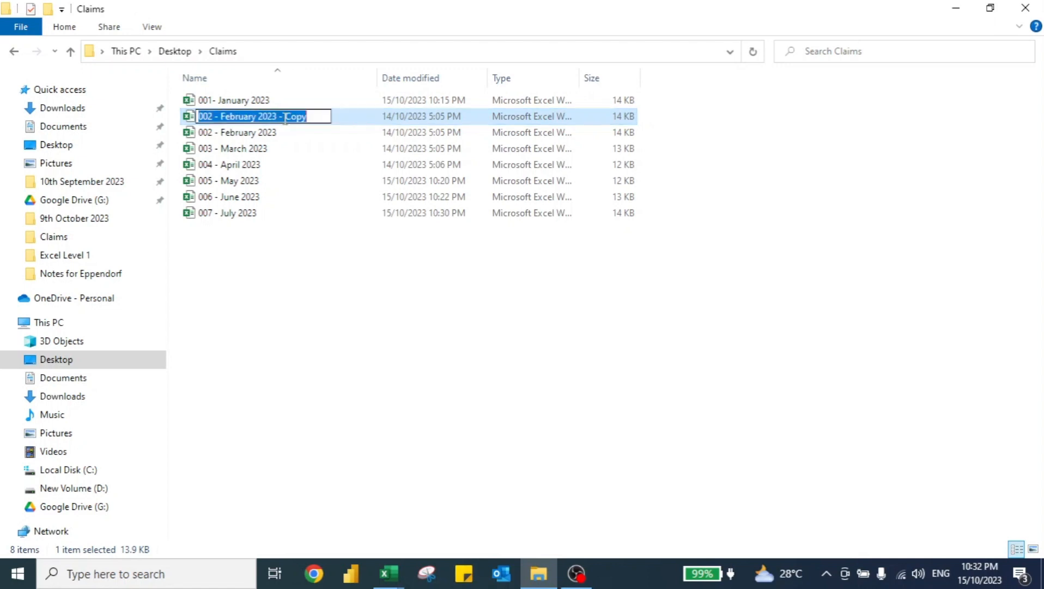
click(286, 118)
key(ctrl+shift+Left)
key(ctrl+shift+Left)
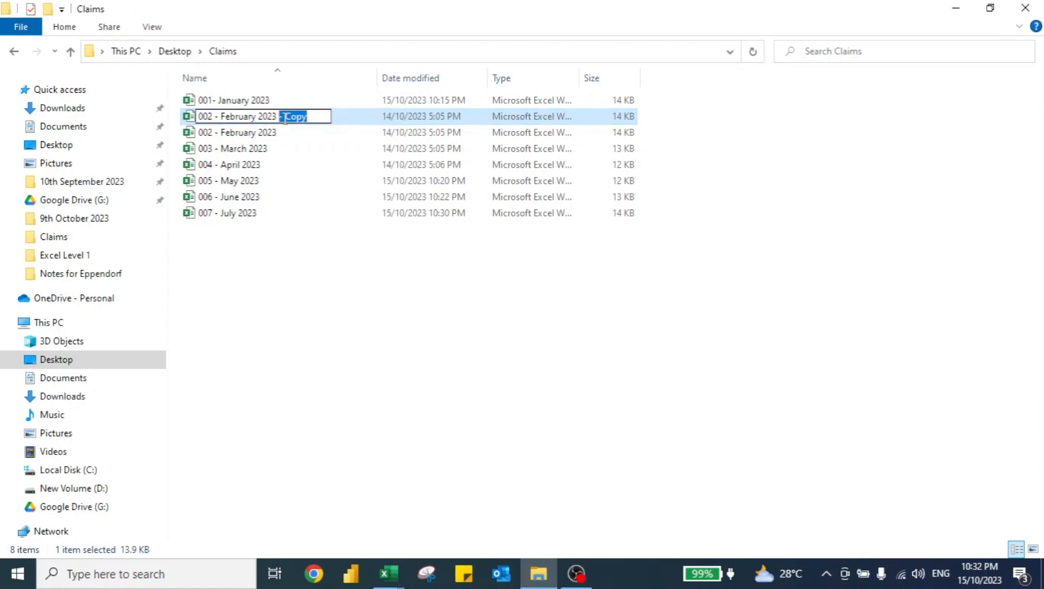
key(BackSpace)
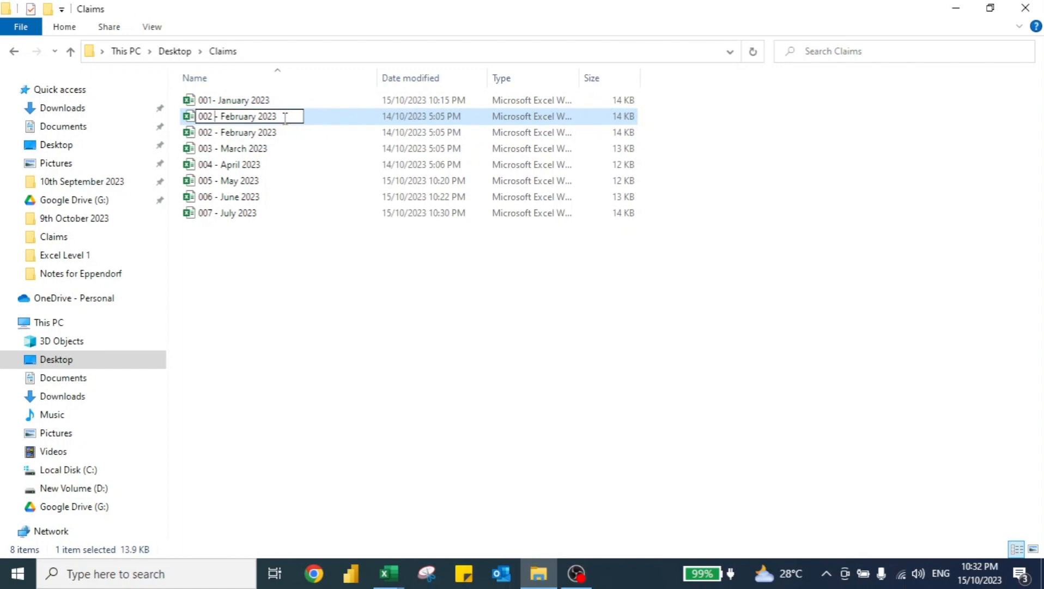
key(ctrl+shift+Left)
text(008)
key(ctrl+shift+Right)
text(August)
key(Return)
In the 008 - August 2023 workbook, fill every Claim Date in the Claims sheet with 10/8/2023.
key(alt+Tab)
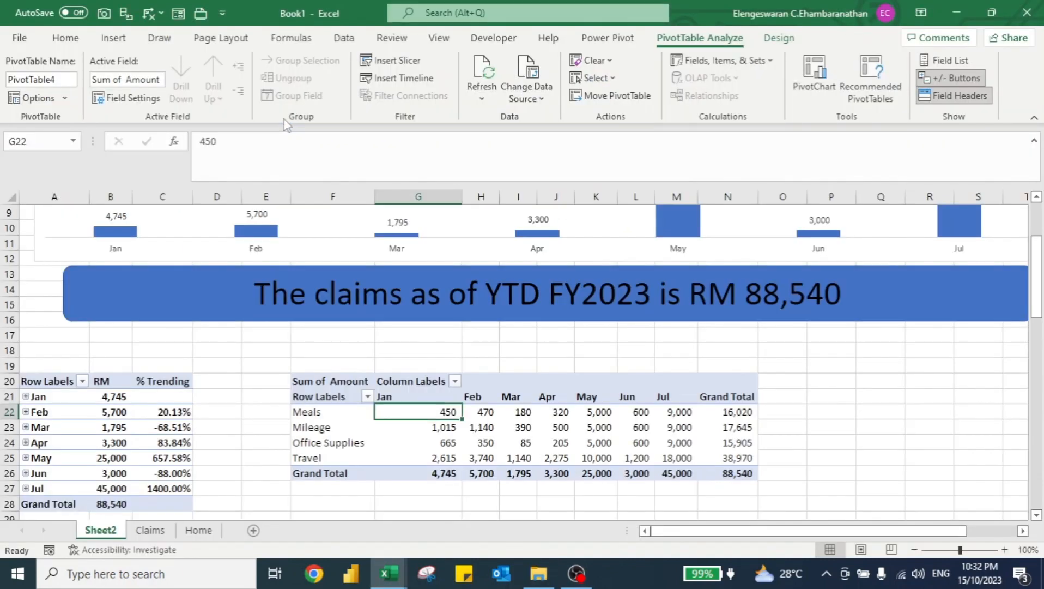
key(alt+Tab)
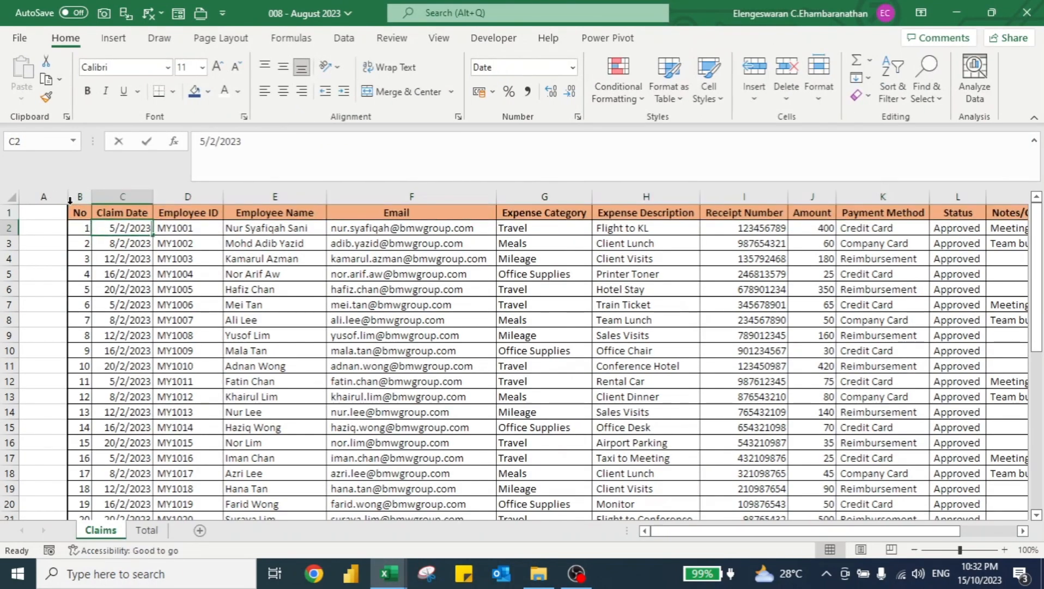
text(10/8/2023)
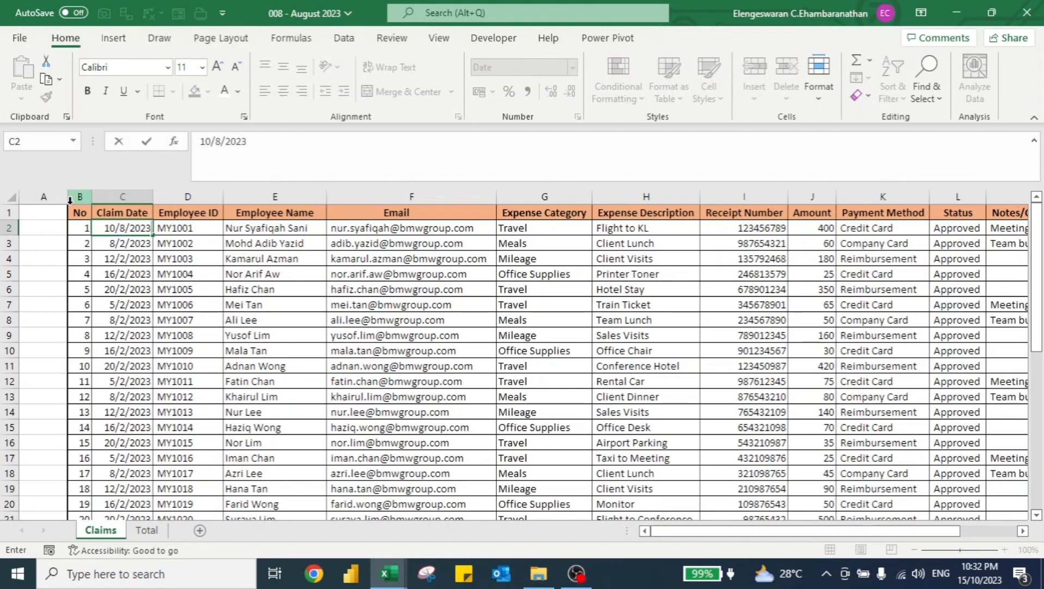
key(ctrl+Return)
key(ctrl+shift+Down)
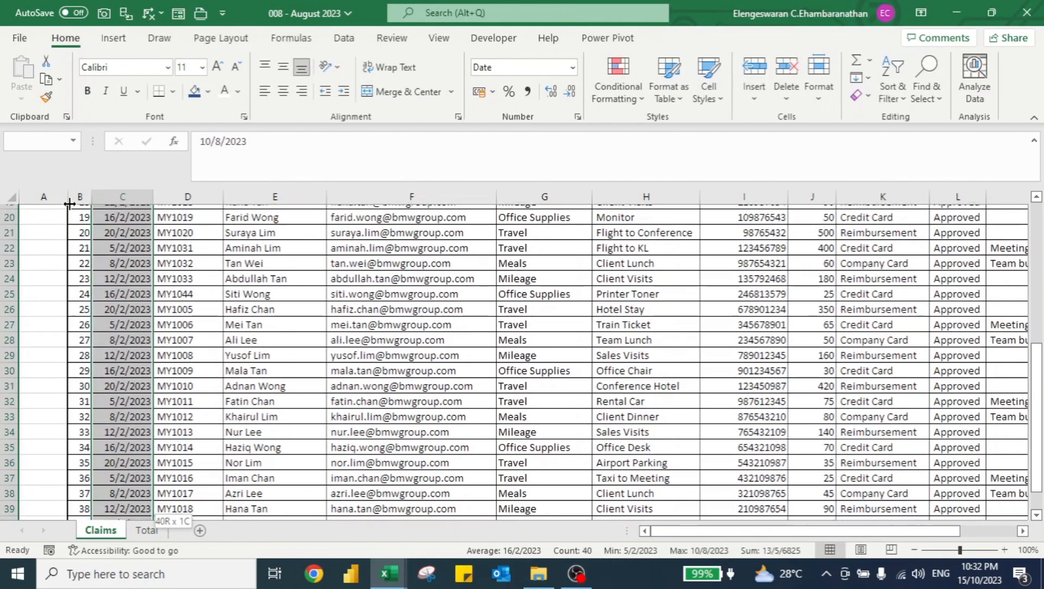
key(ctrl+d)
key(Up)
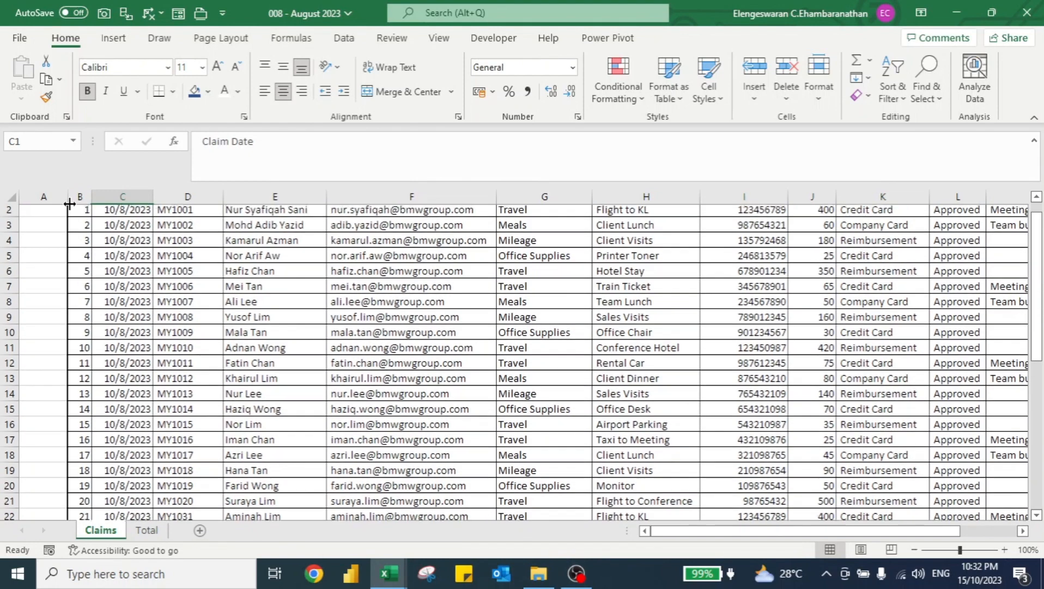
Set every Amount value in the August workbook to 50 and save the workbook.
key(Right)
key(Right)
key(Right)
key(Right)
key(Right)
key(Right)
key(Right)
key(Down)
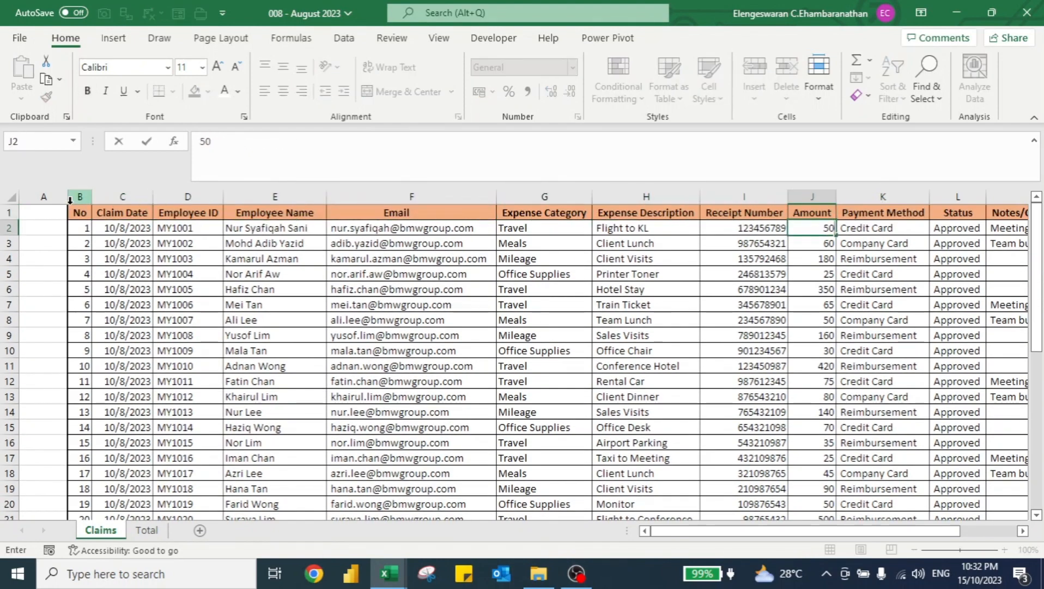
key(ctrl+shift+Down)
text(50)
key(ctrl+Return)
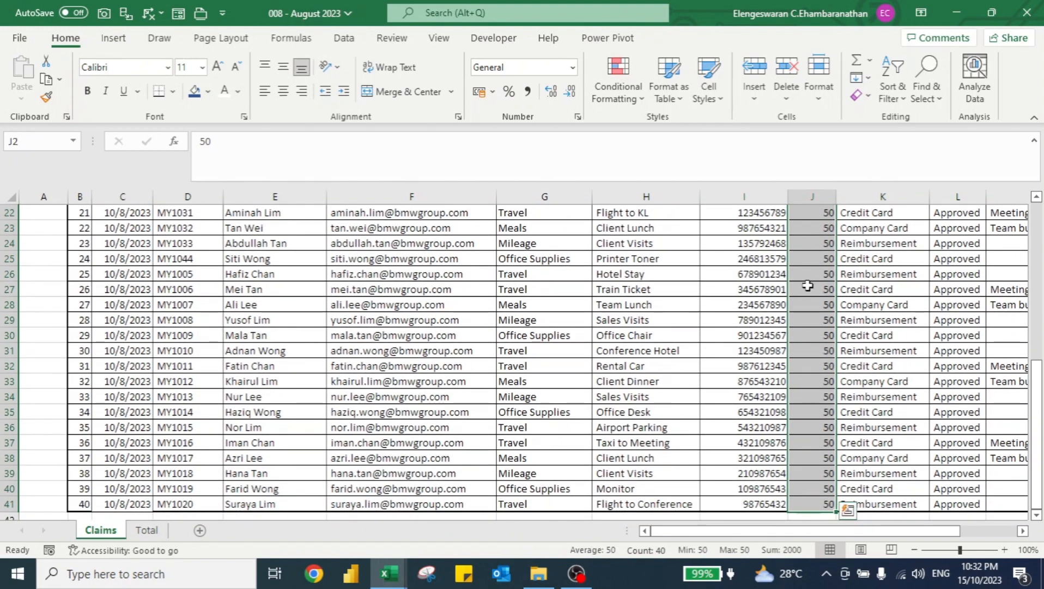
key(ctrl+s)
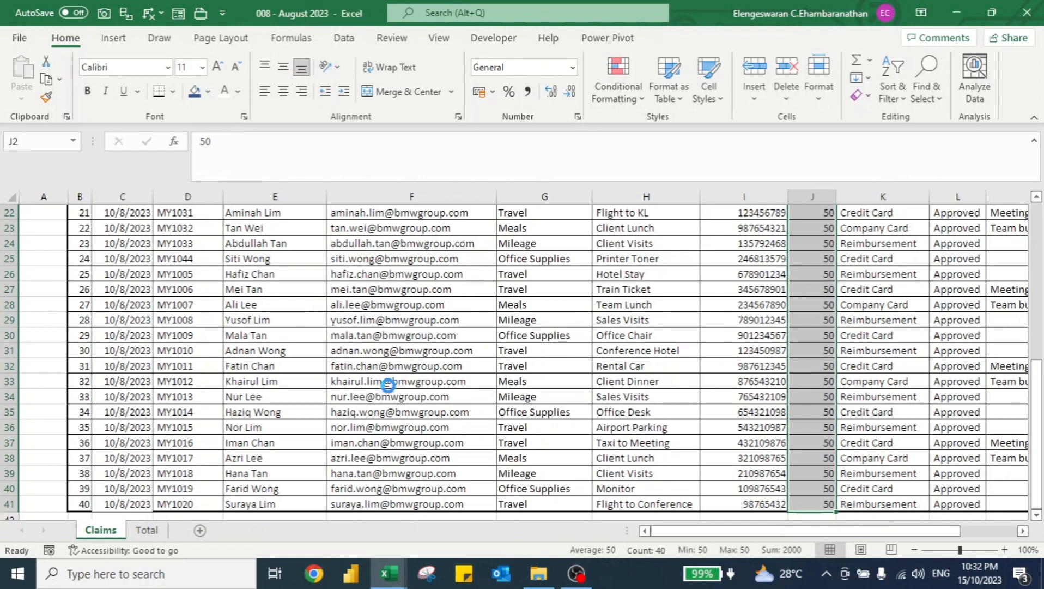
Refresh the dashboard PivotTables with the Refresh button so the August data appears in the chart and tables.
key(alt+Tab)
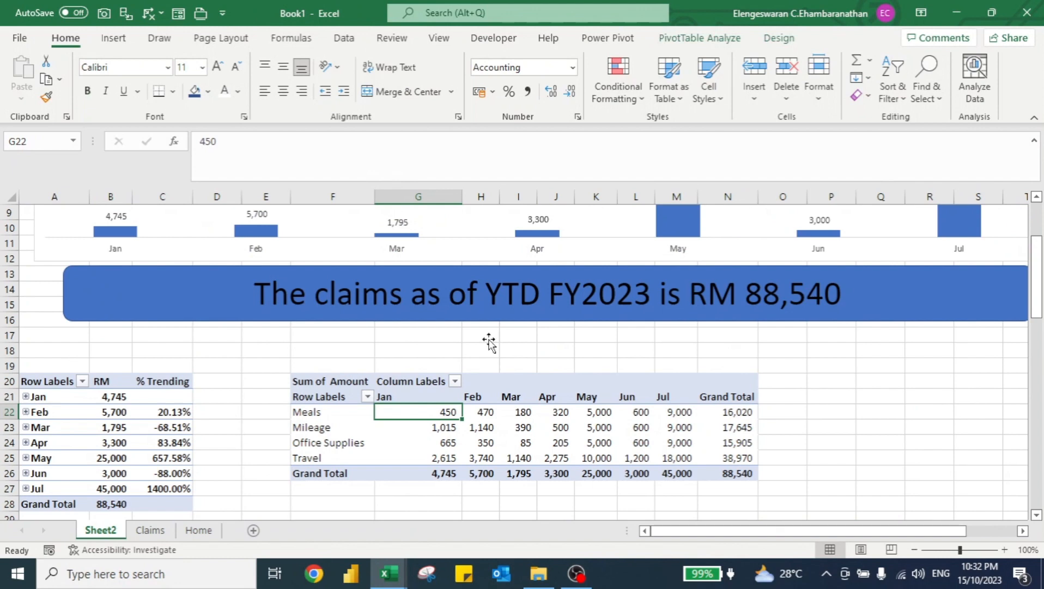
scroll(490, 343, up, 3)
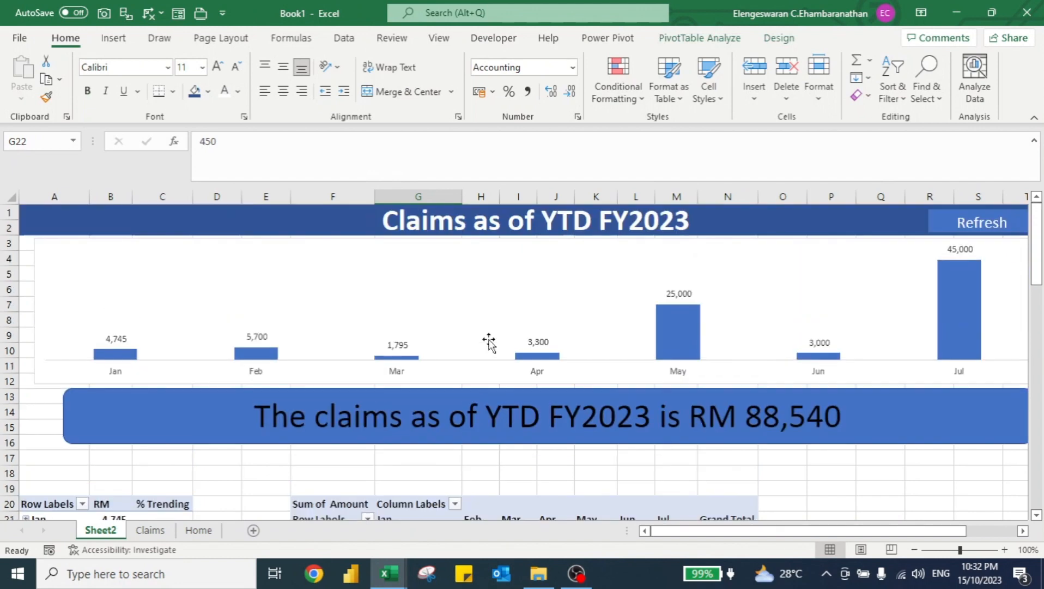
click(951, 224)
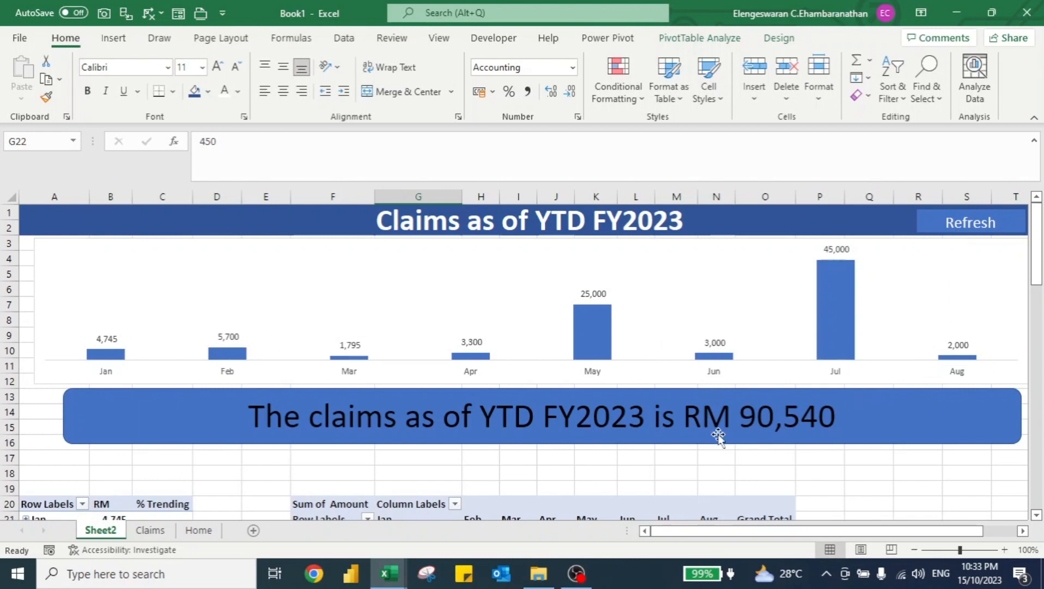
scroll(703, 414, down, 2)
scroll(713, 391, down, 3)
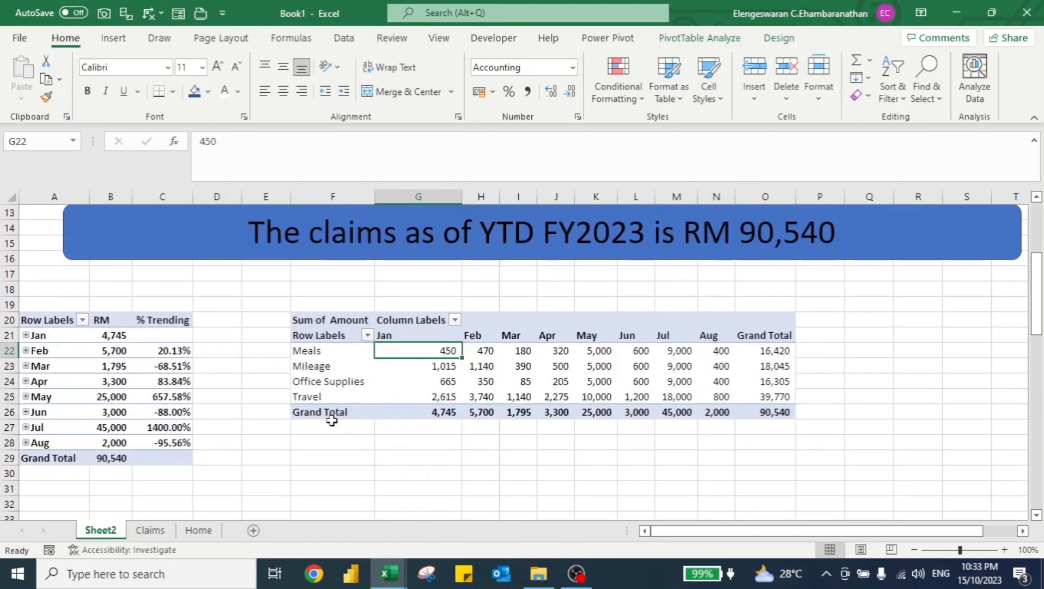
On the Home sheet, enter the note instead we copy and paste monthly basis in cell D6.
key(ctrl+Page_Down)
key(ctrl+Page_Down)
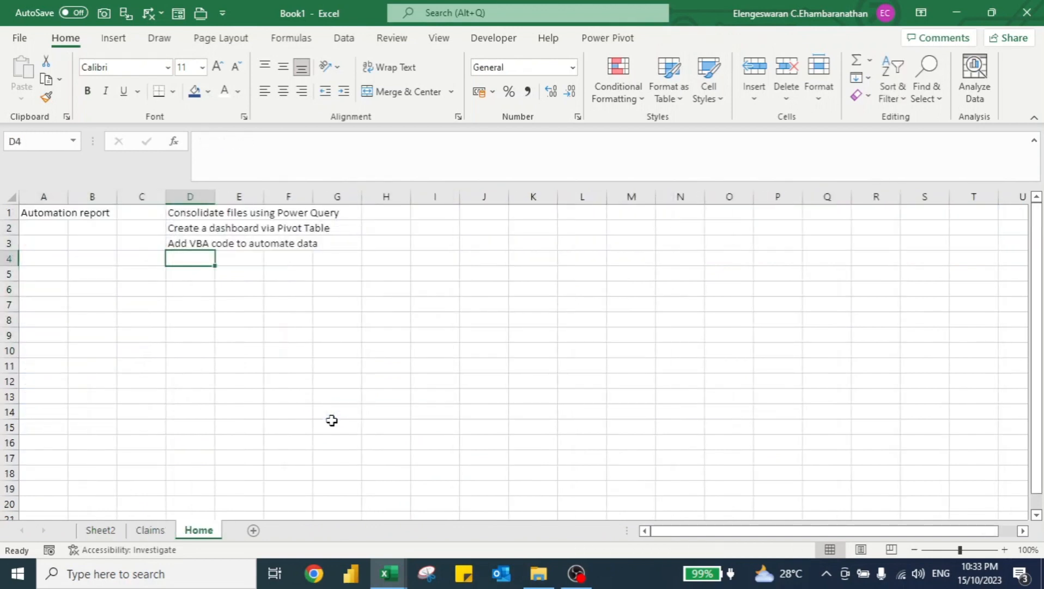
key(Up)
key(Up)
key(Up)
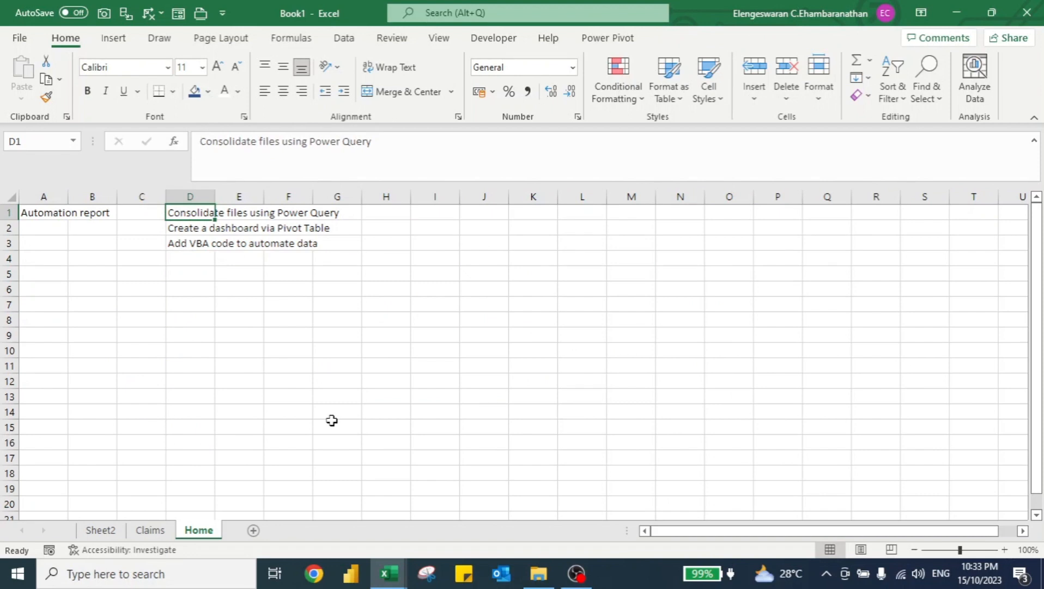
key(Down)
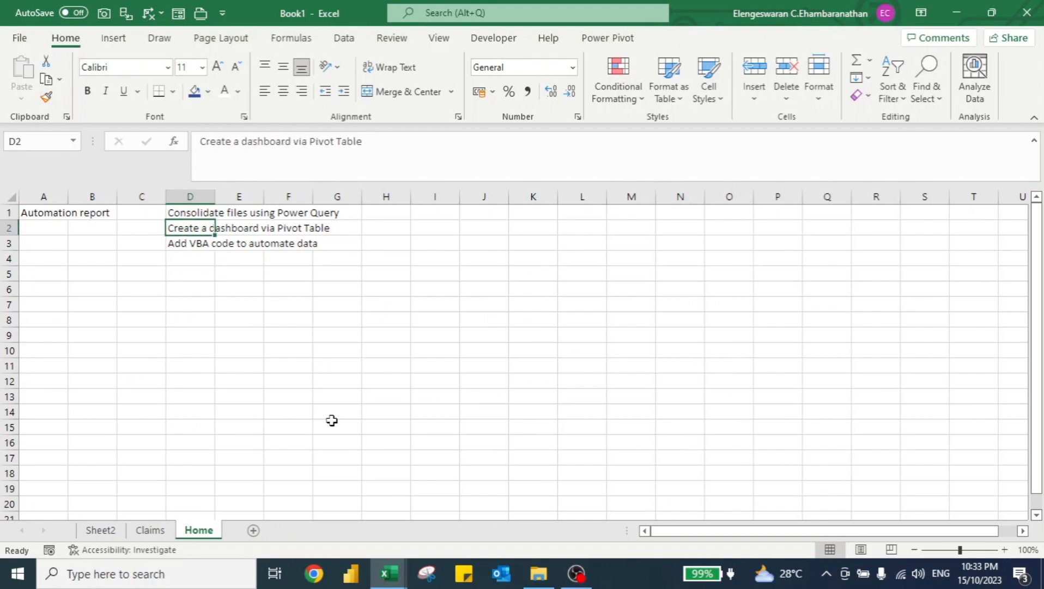
key(Down)
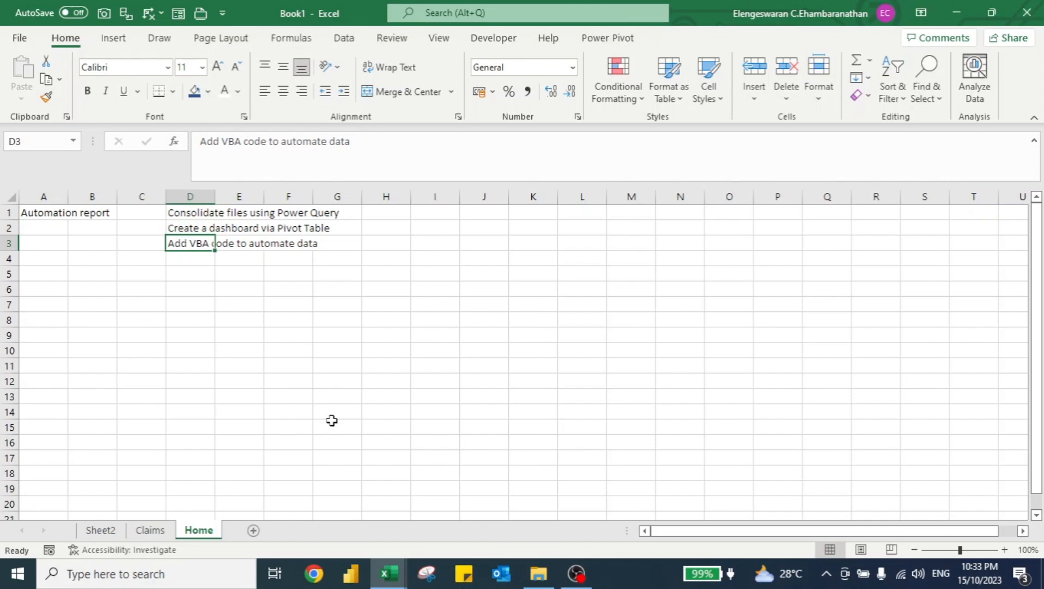
key(Down)
key(Down)
key(Down)
text(inst)
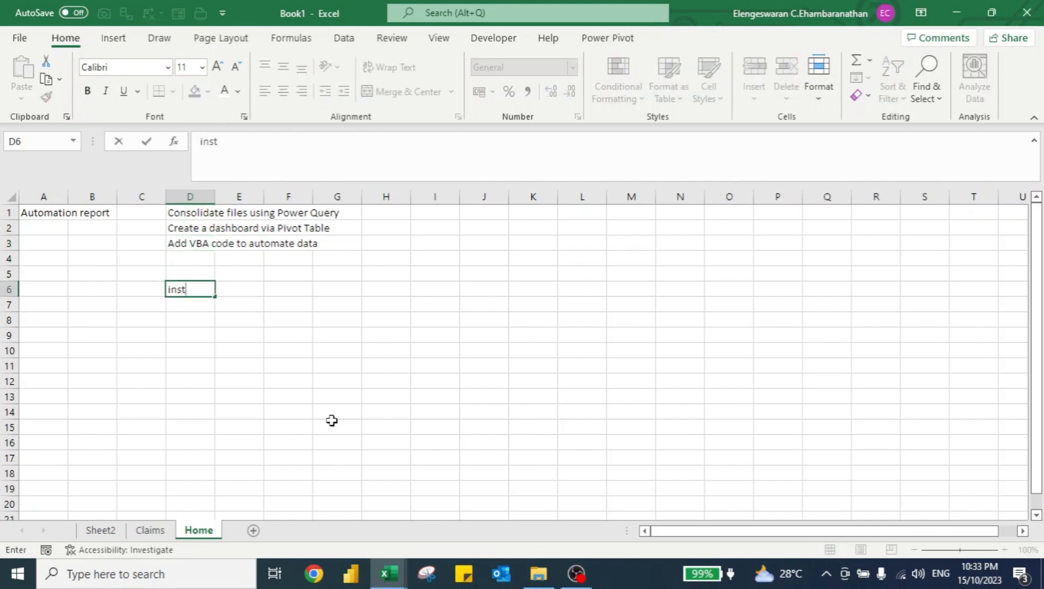
text(ead we copy and )
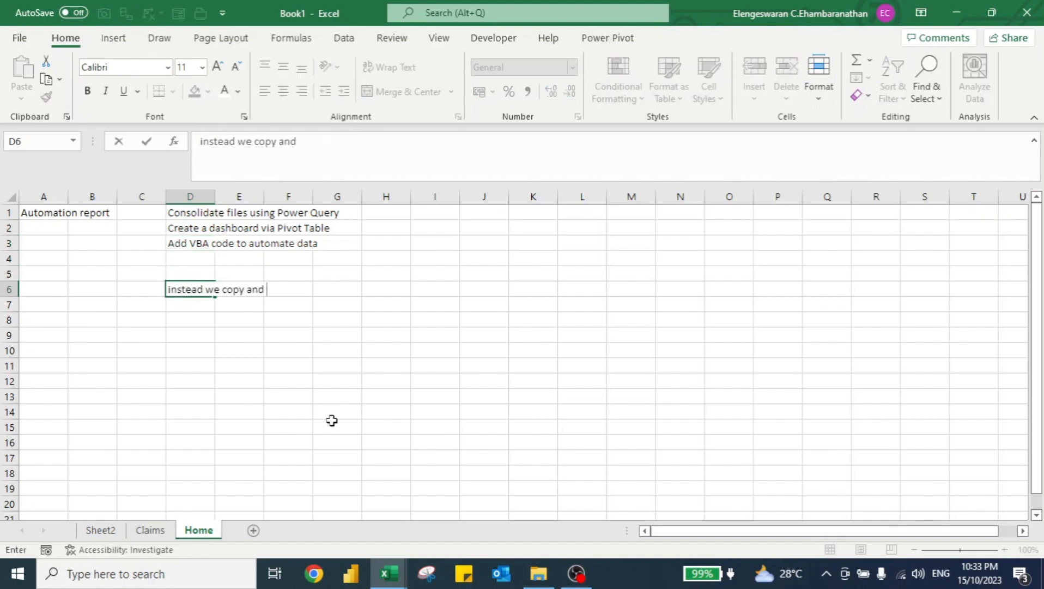
text(paste monthly)
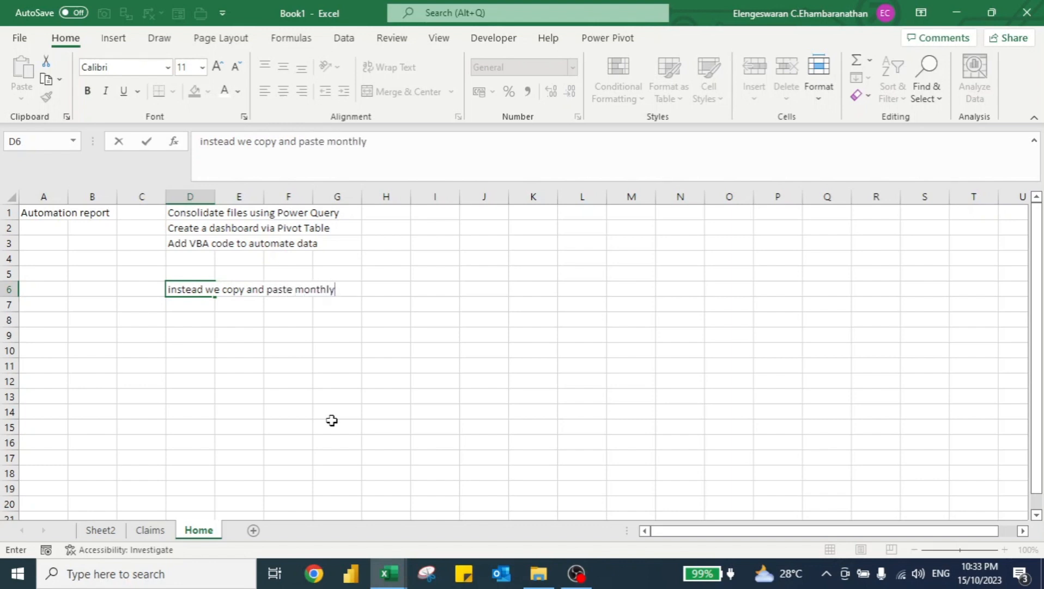
text( basis)
key(Return)
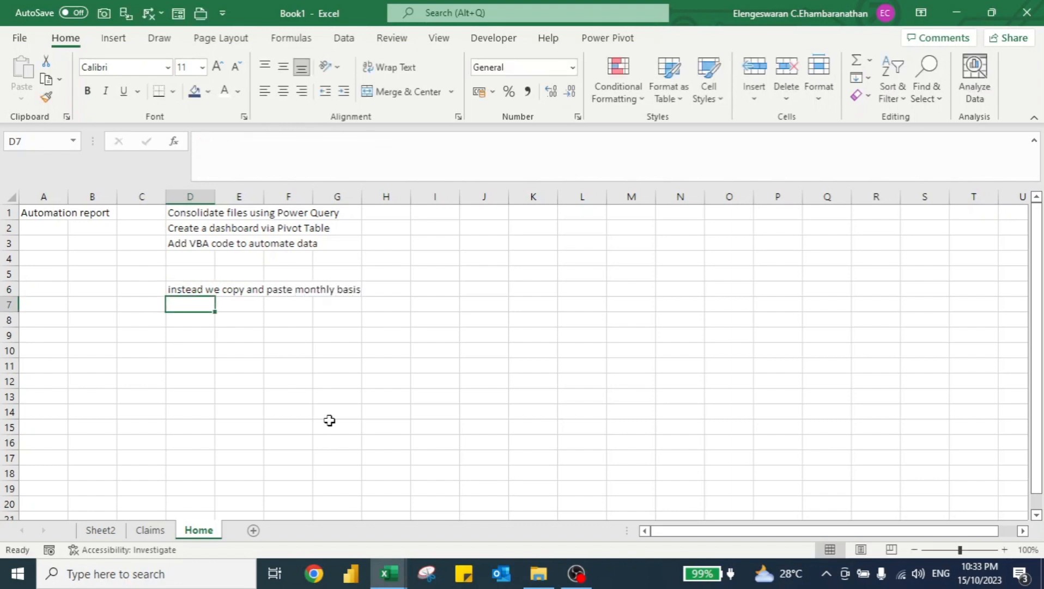
Enter the note monthly report, by automation, work smart in cell D7.
text(monthly report)
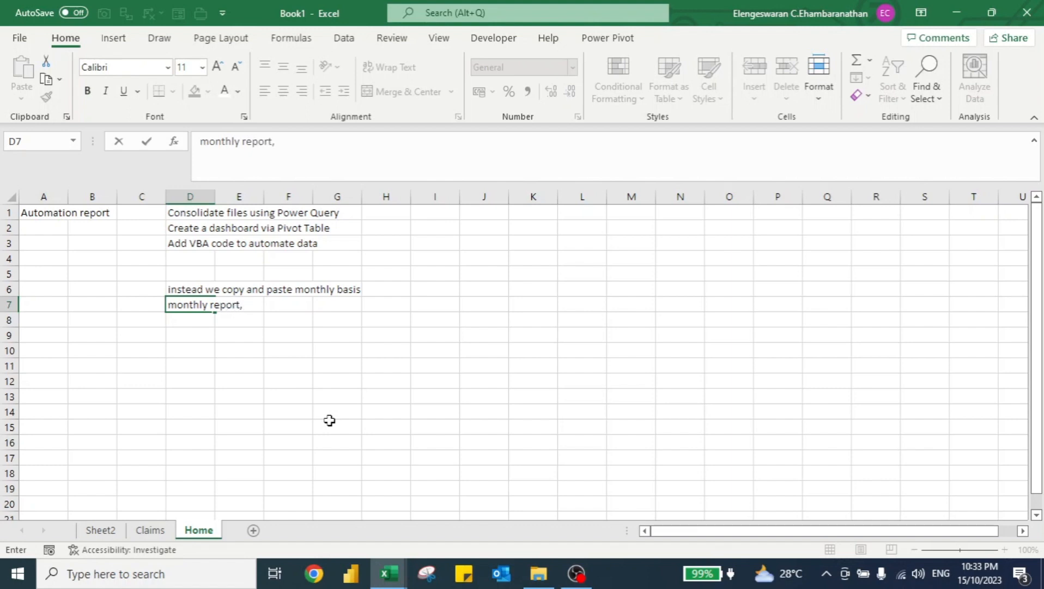
text(, by automation,)
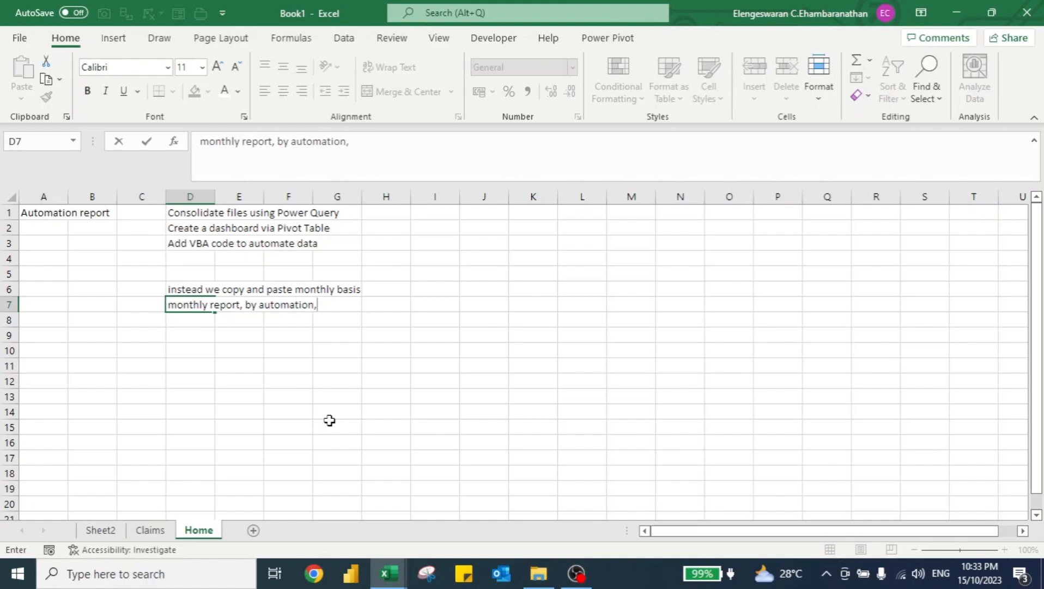
text( work smart)
key(Return)
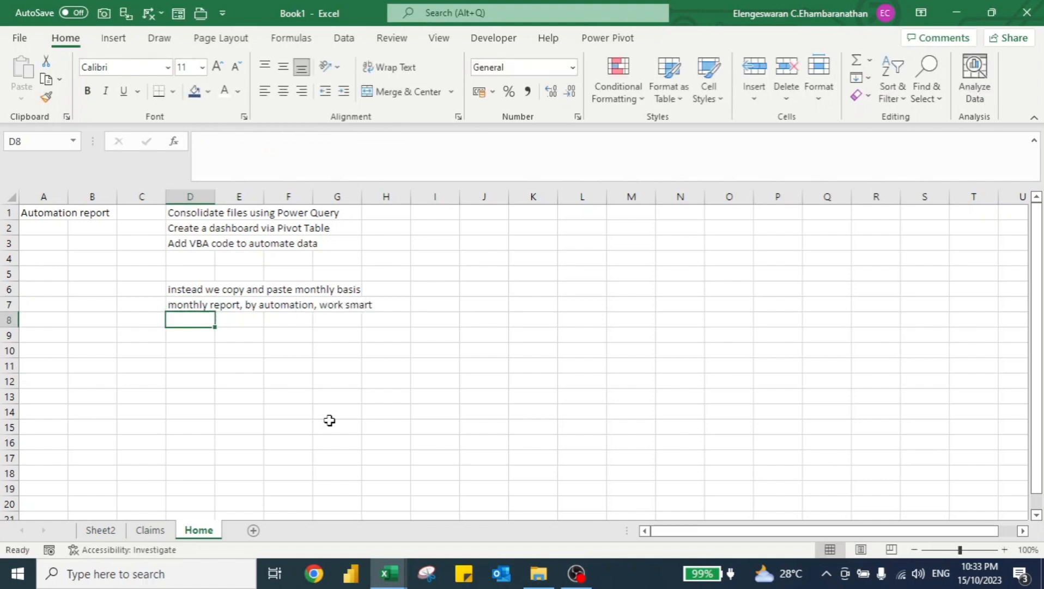
Return to the dashboard sheet and try to save the workbook to OneDrive.
key(ctrl+Page_Up)
key(ctrl+Page_Up)
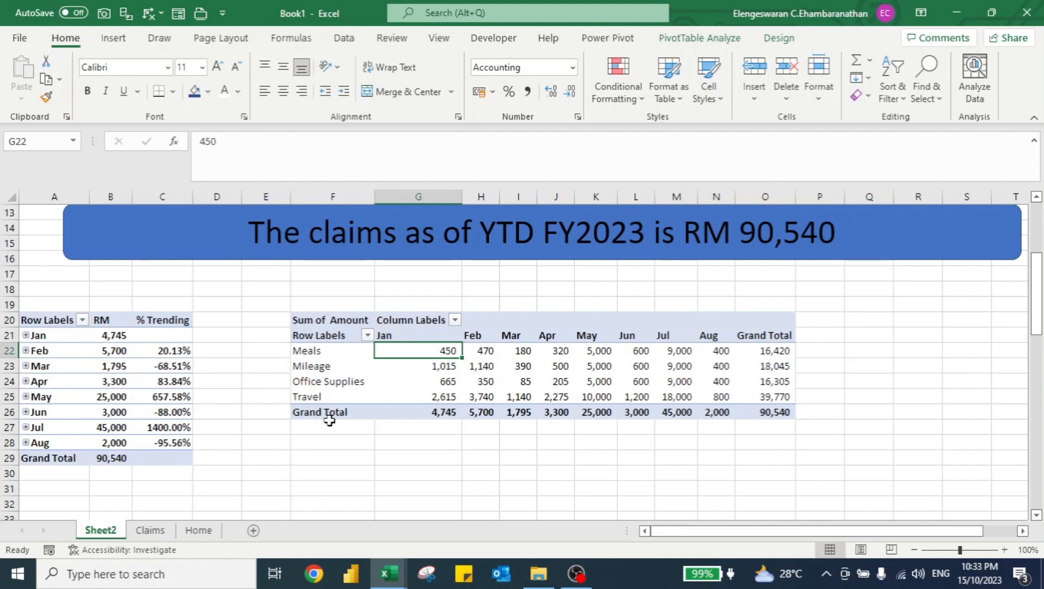
key(ctrl+s)
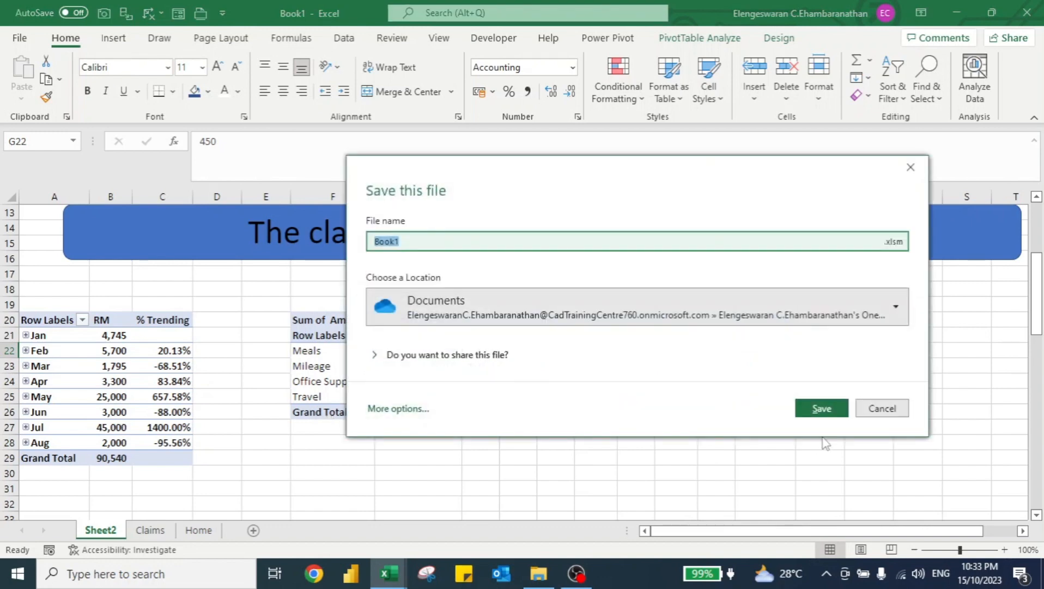
key(Escape)
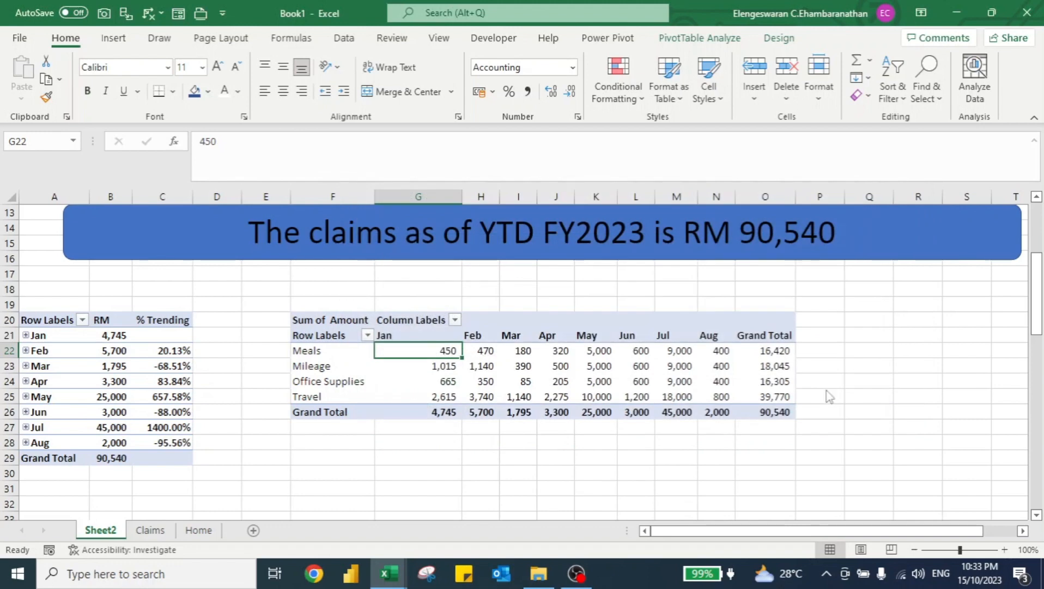
Try to save the workbook to the Desktop as a regular Excel Workbook.
key(F12)
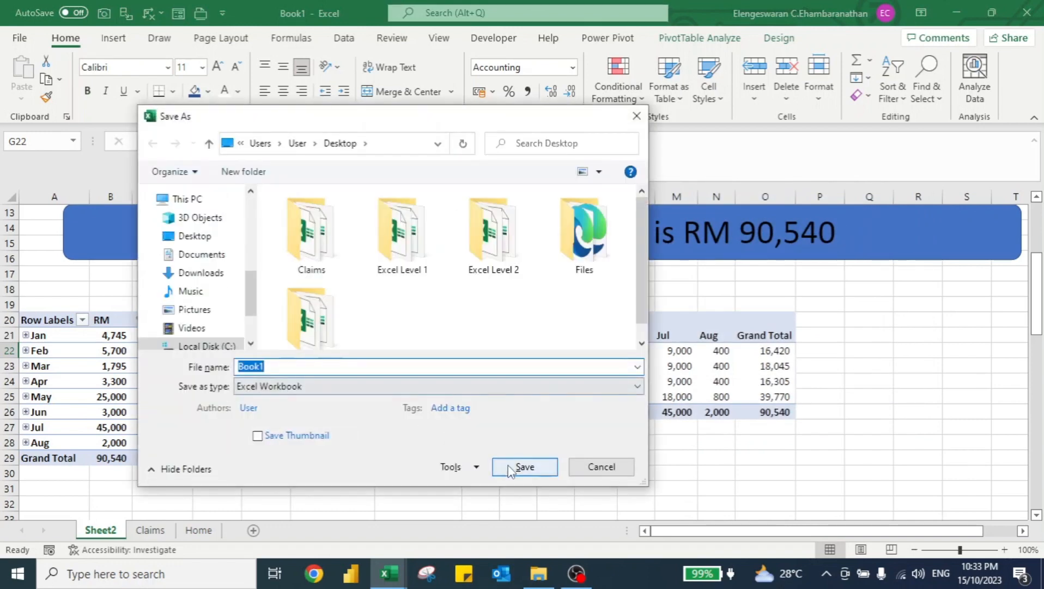
click(511, 468)
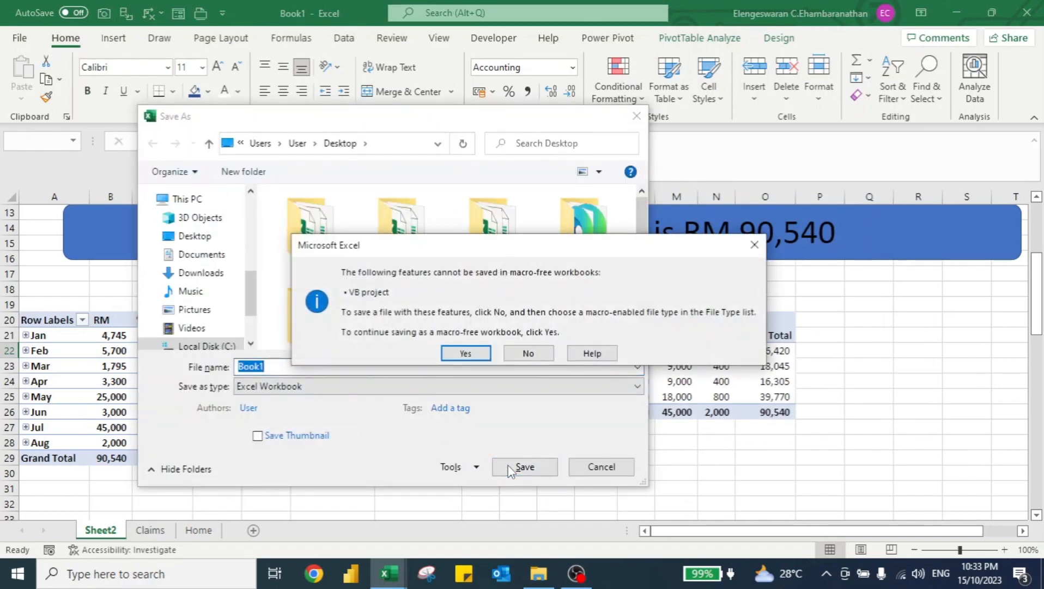
key(Escape)
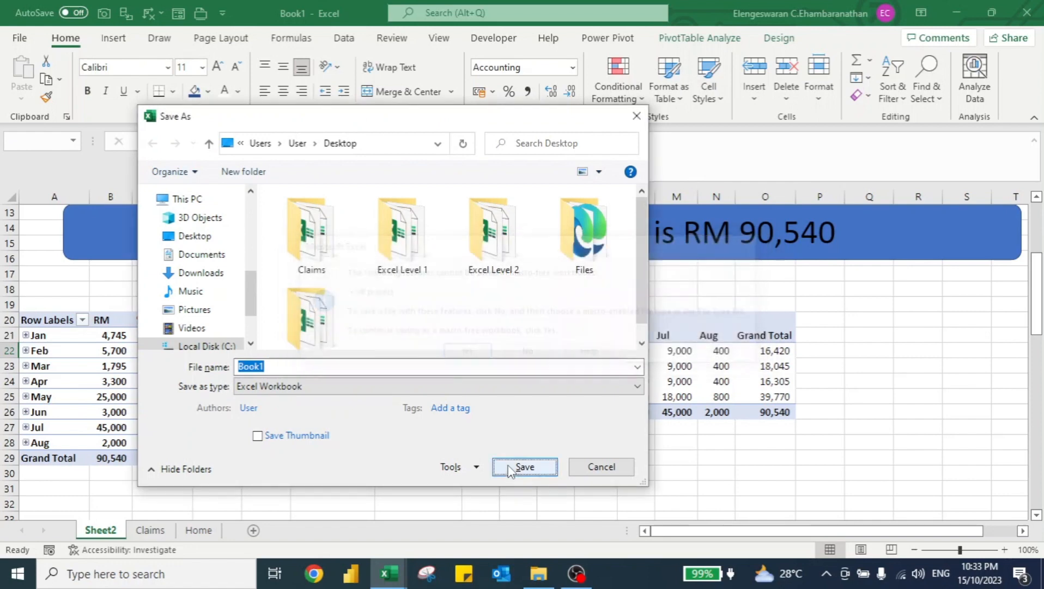
key(alt+Tab)
key(Tab)
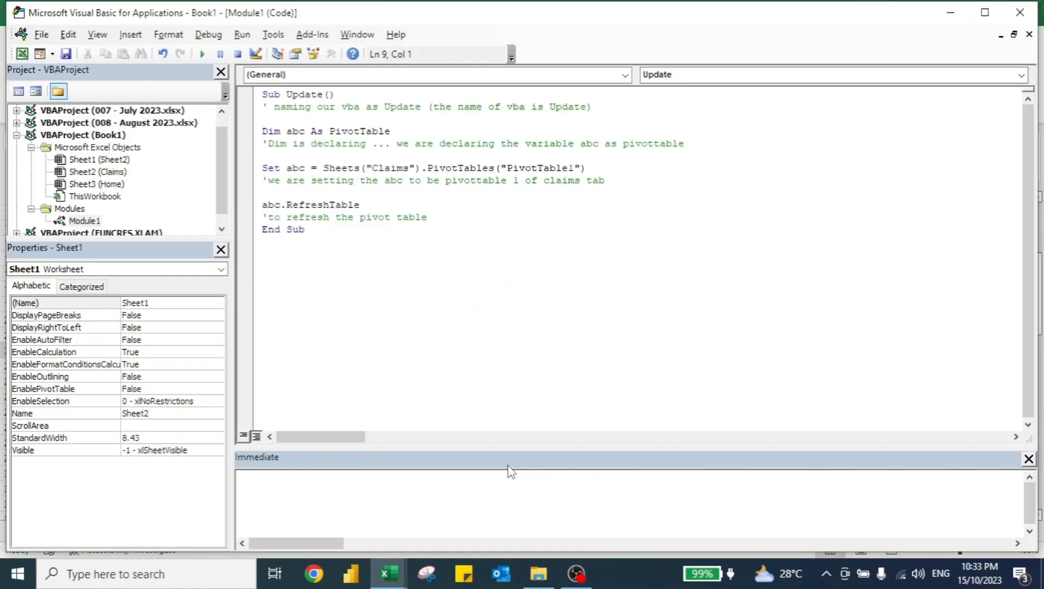
key(alt+Tab)
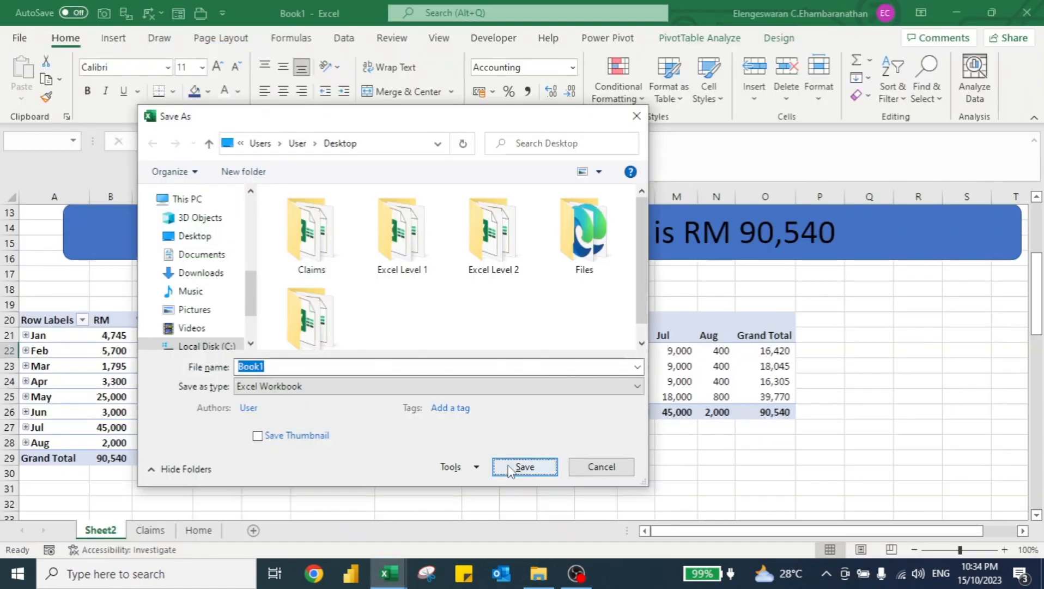
Save the workbook to the Desktop as an Excel Macro-Enabled Workbook named Master File.
click(404, 386)
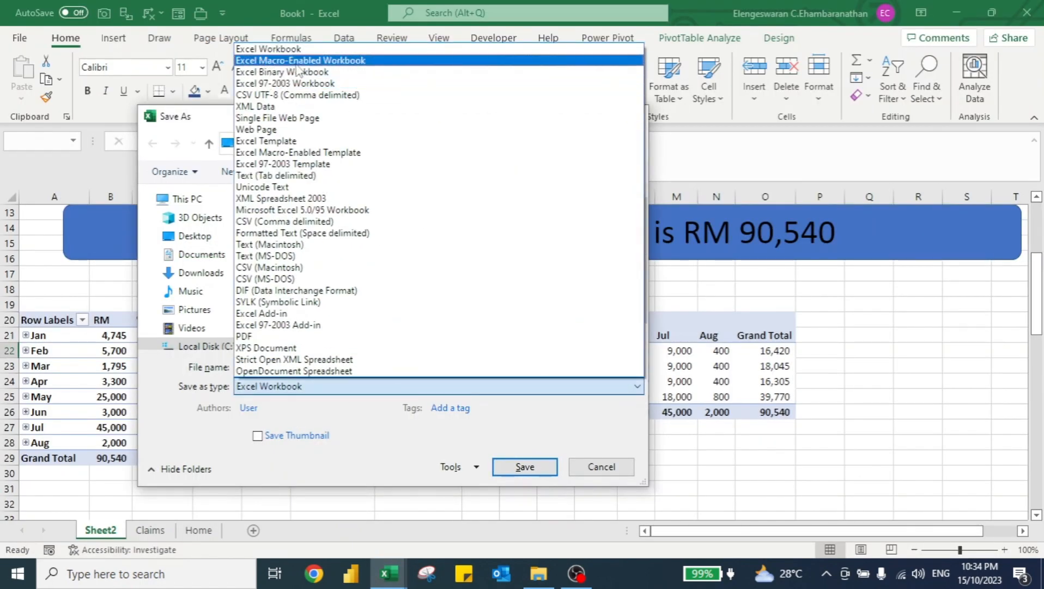
click(323, 61)
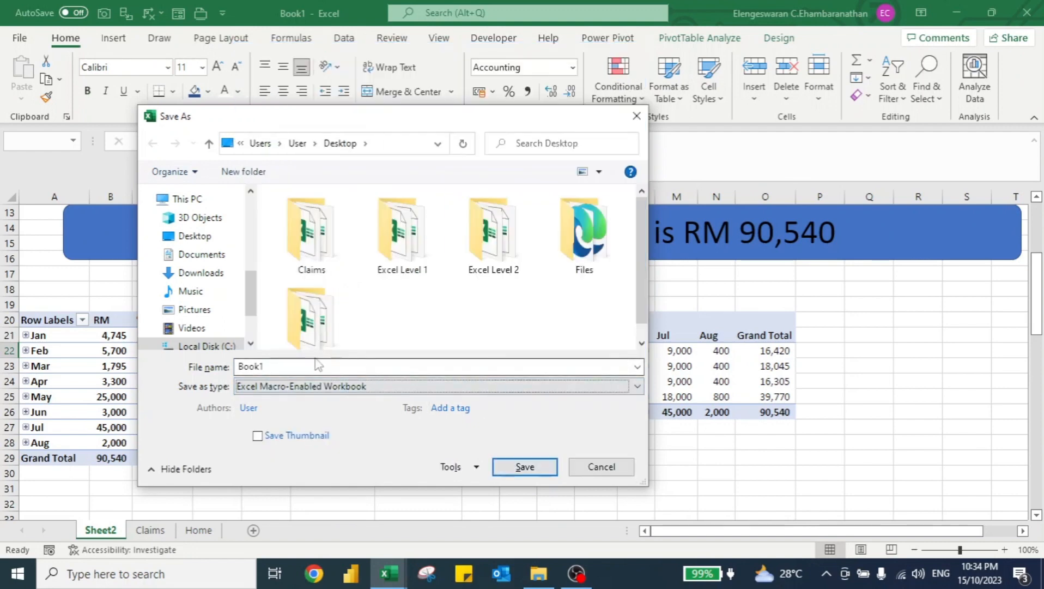
double_click(291, 365)
text(Ma)
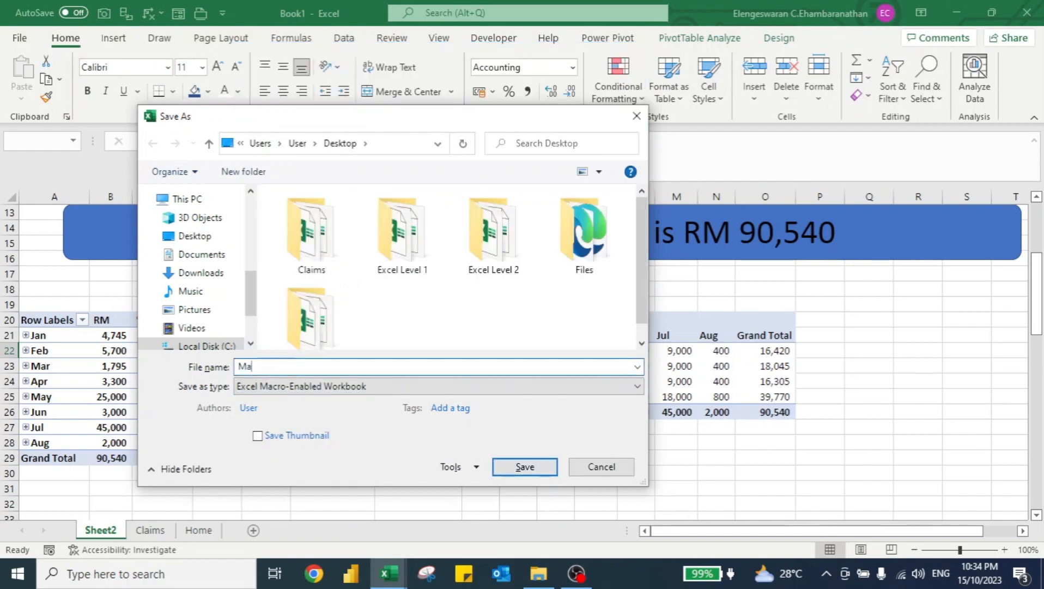
text(ster File)
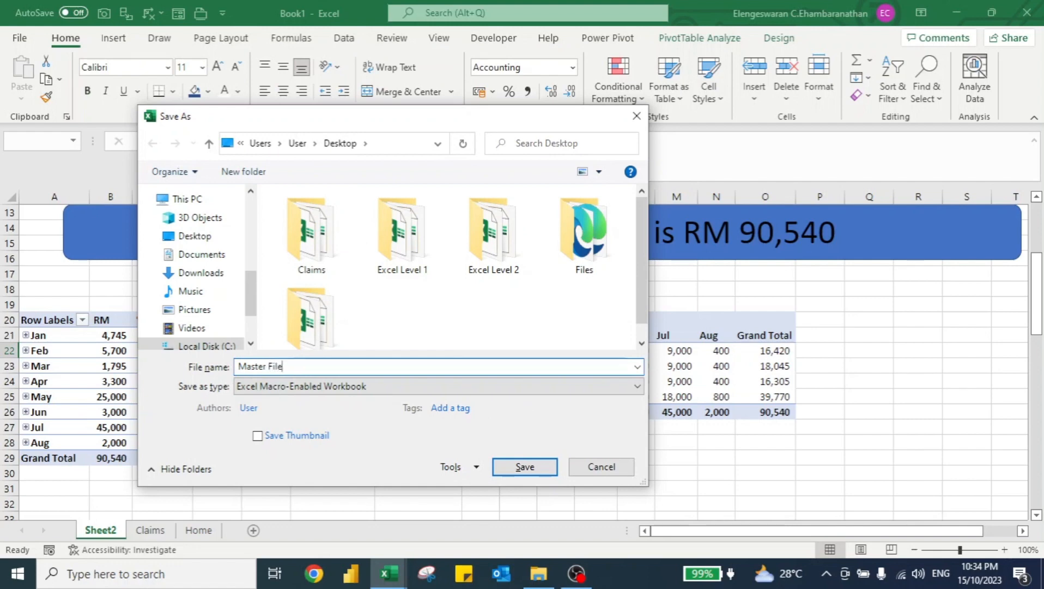
click(524, 467)
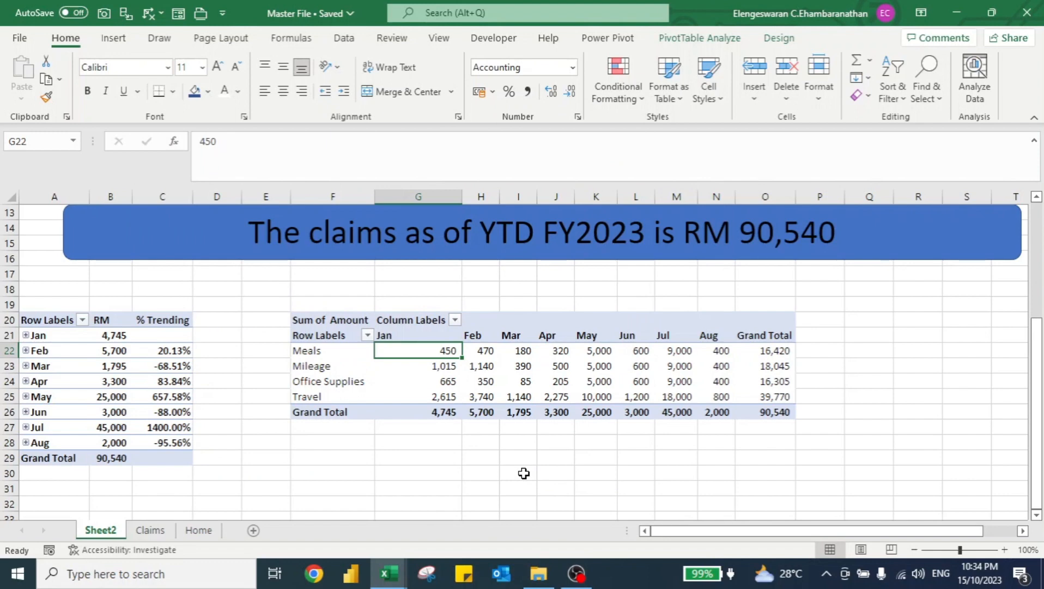
Switch to the Claims folder in File Explorer to view the monthly claim files.
key(alt+Tab)
key(alt+Tab)
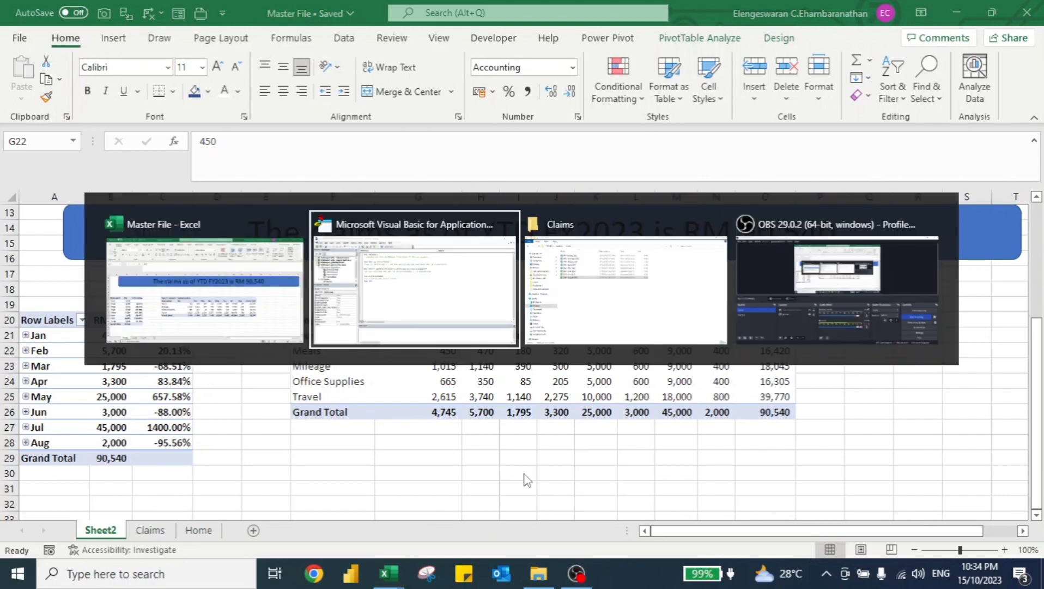
key(Up)
key(Up)
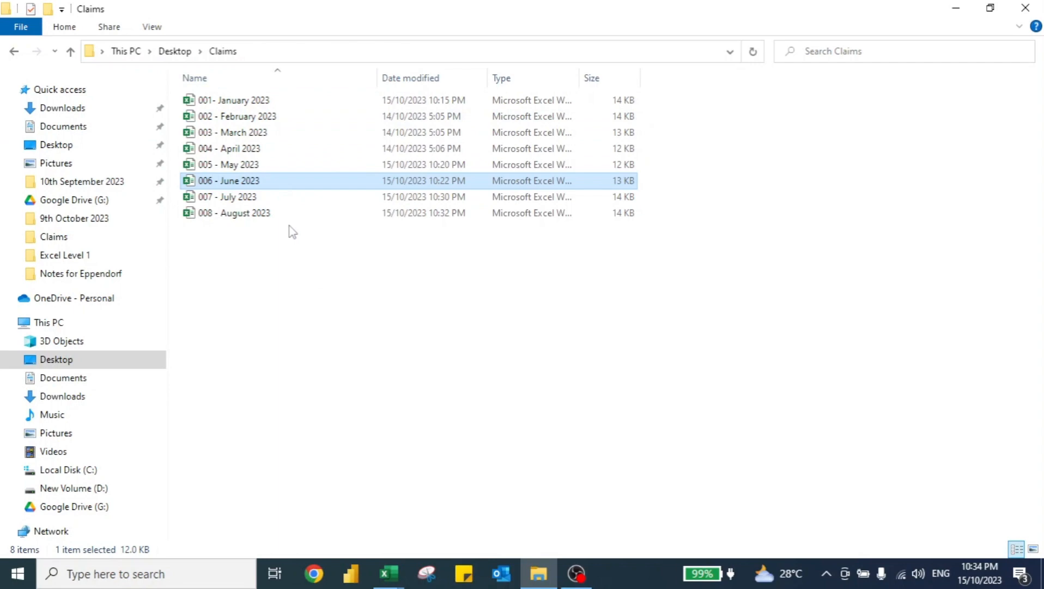
key(alt+Tab)
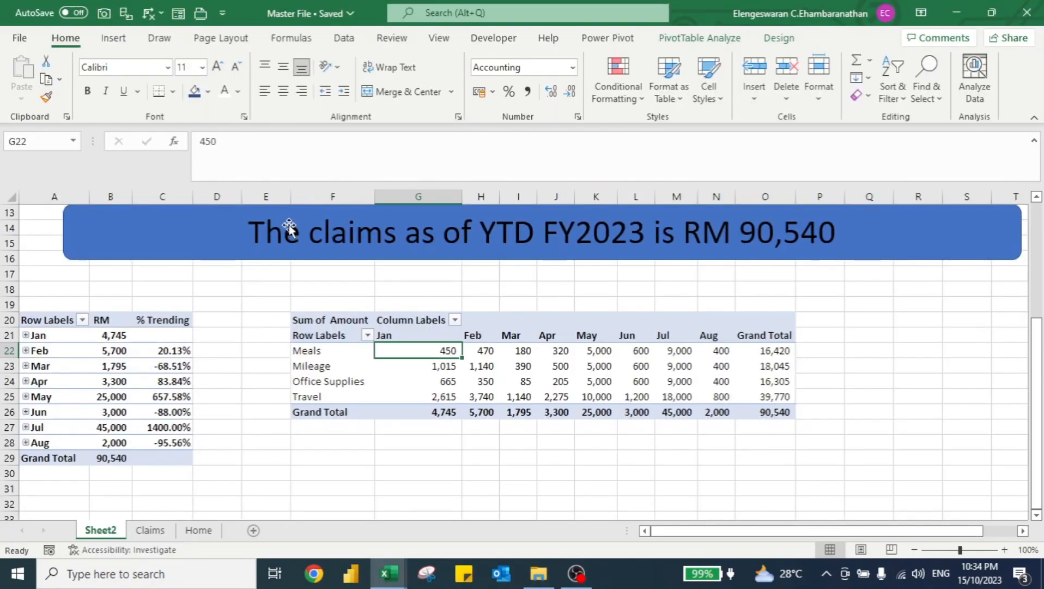
Examine the June 2023 claims sheet, then return to the top of the dashboard sheet.
key(alt+Tab)
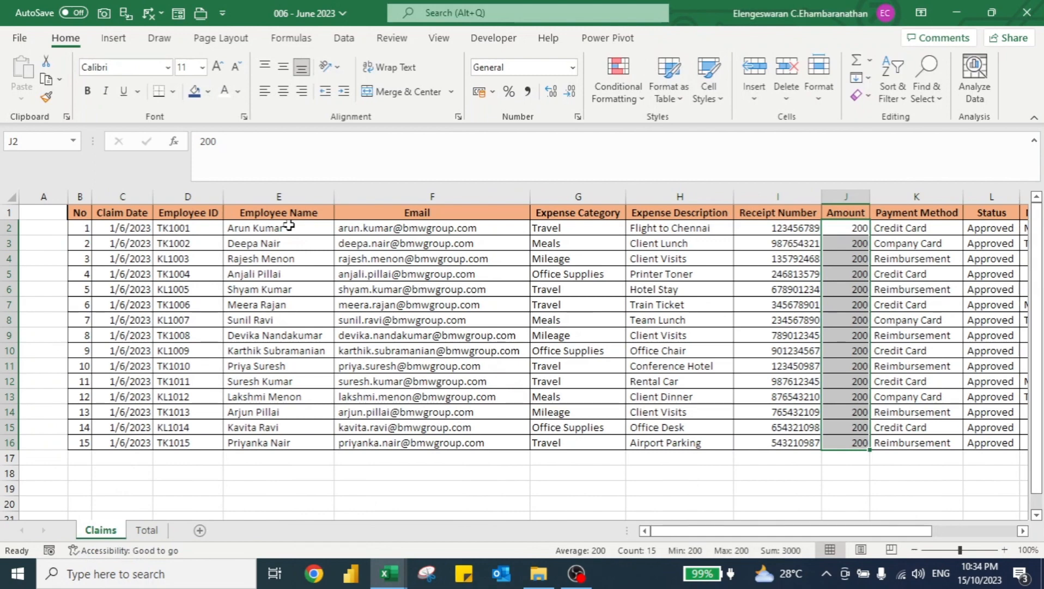
key(Up)
key(ctrl+Left)
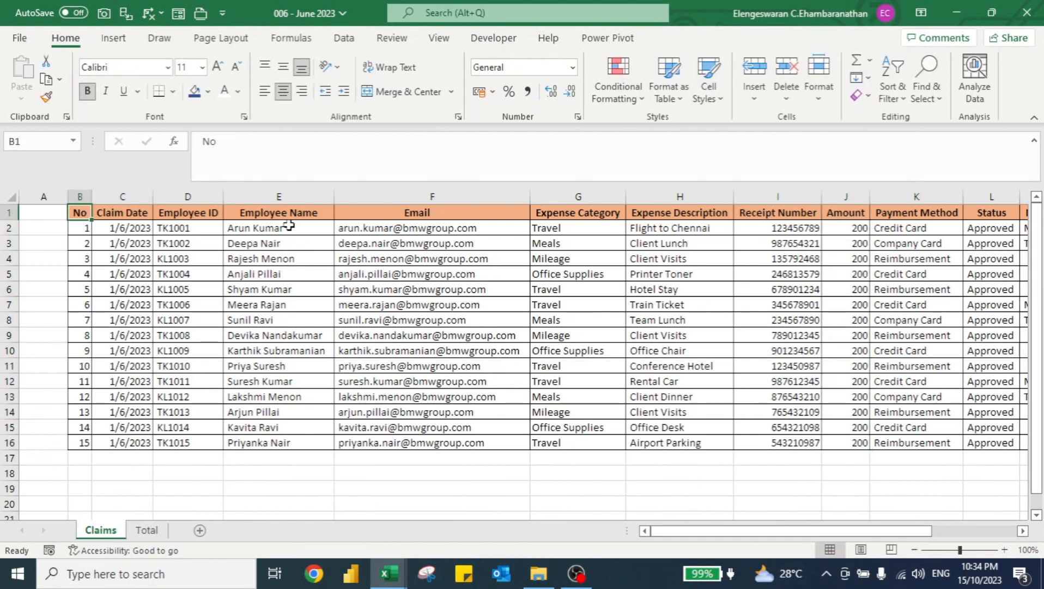
key(ctrl+shift+Right)
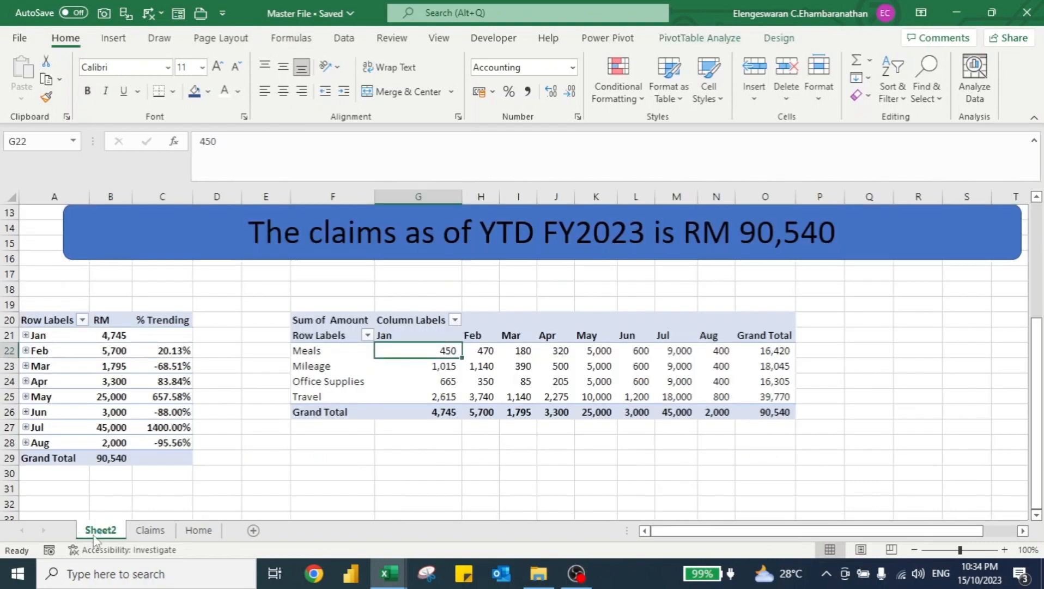
key(ctrl+Home)
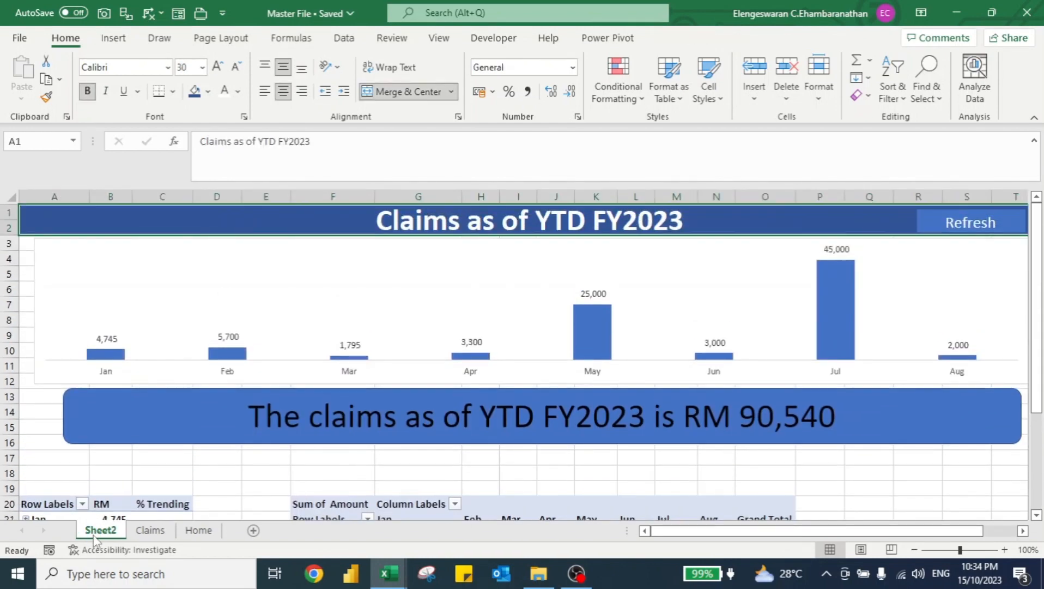